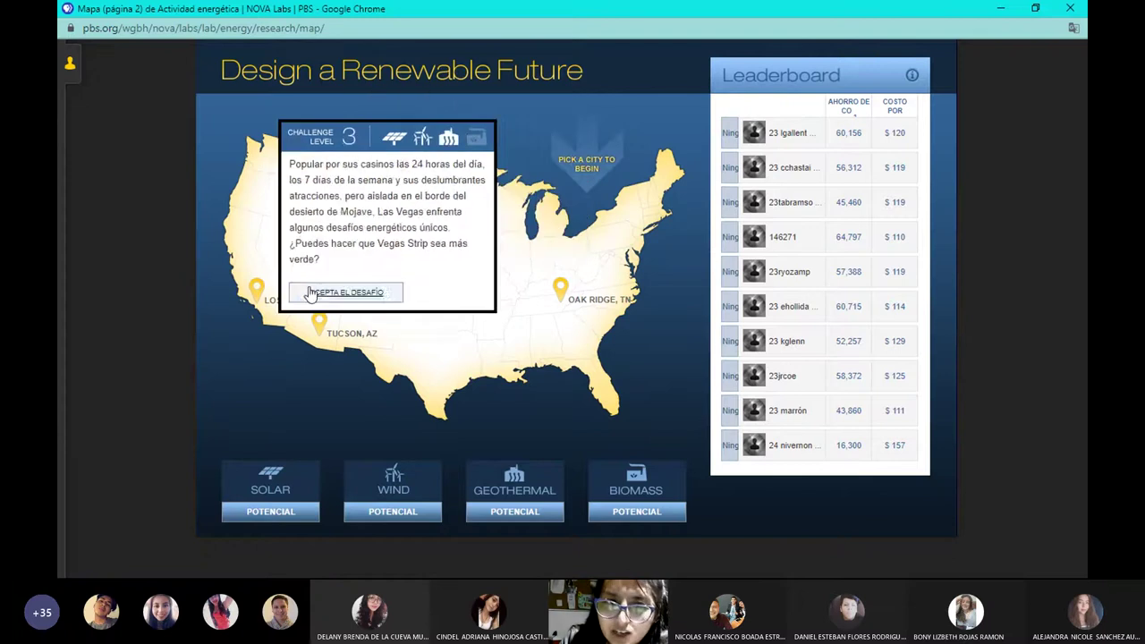
Examine the solar, wind and geothermal energy potential maps of the United States, closing each one.
{"action": "mouse_move", "coordinate": [329, 336]}
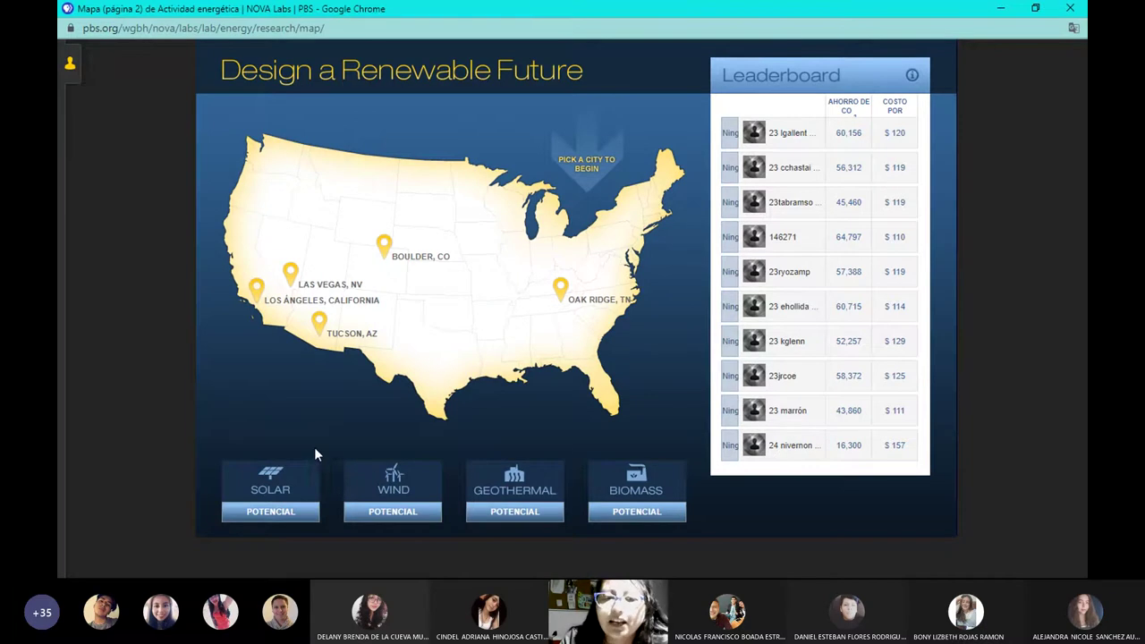
{"action": "left_click", "coordinate": [295, 511]}
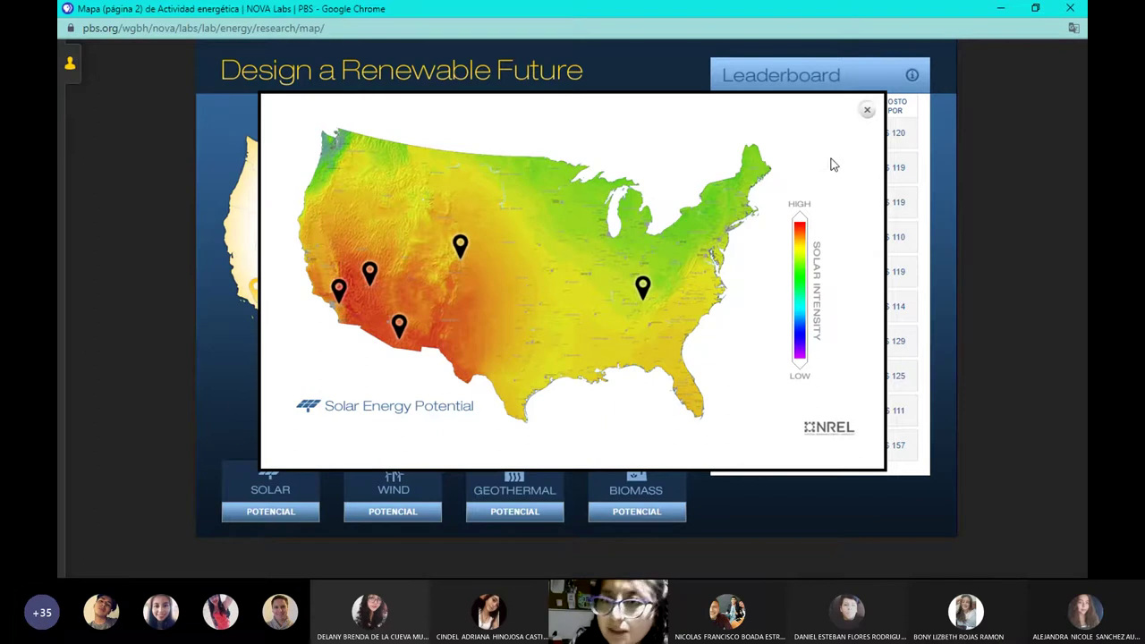
{"action": "left_click", "coordinate": [867, 110]}
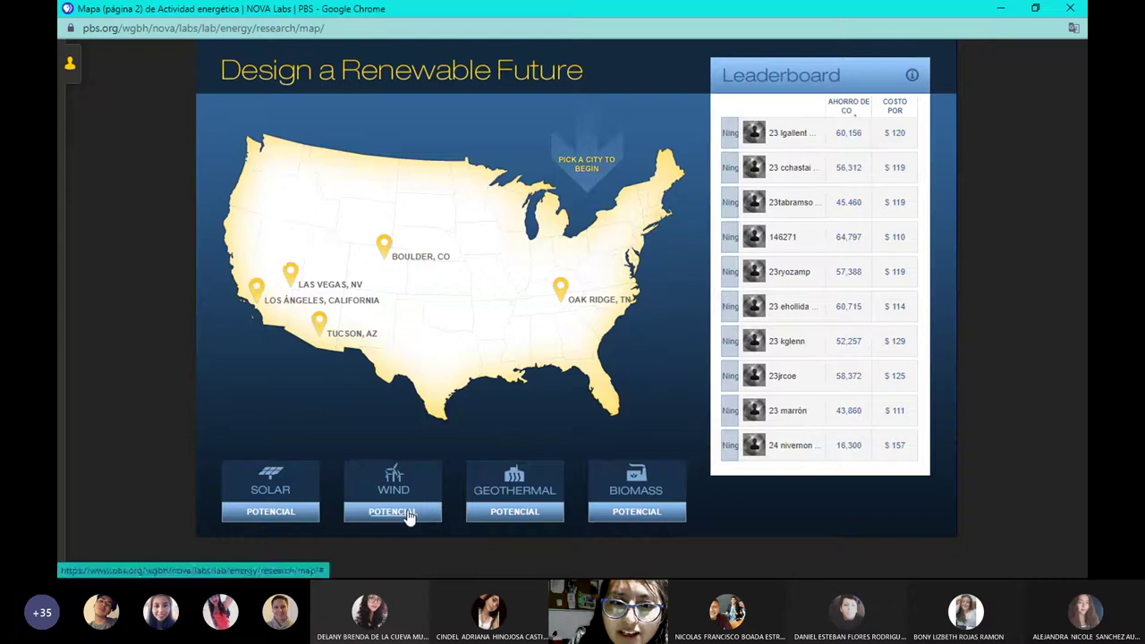
{"action": "left_click", "coordinate": [394, 512]}
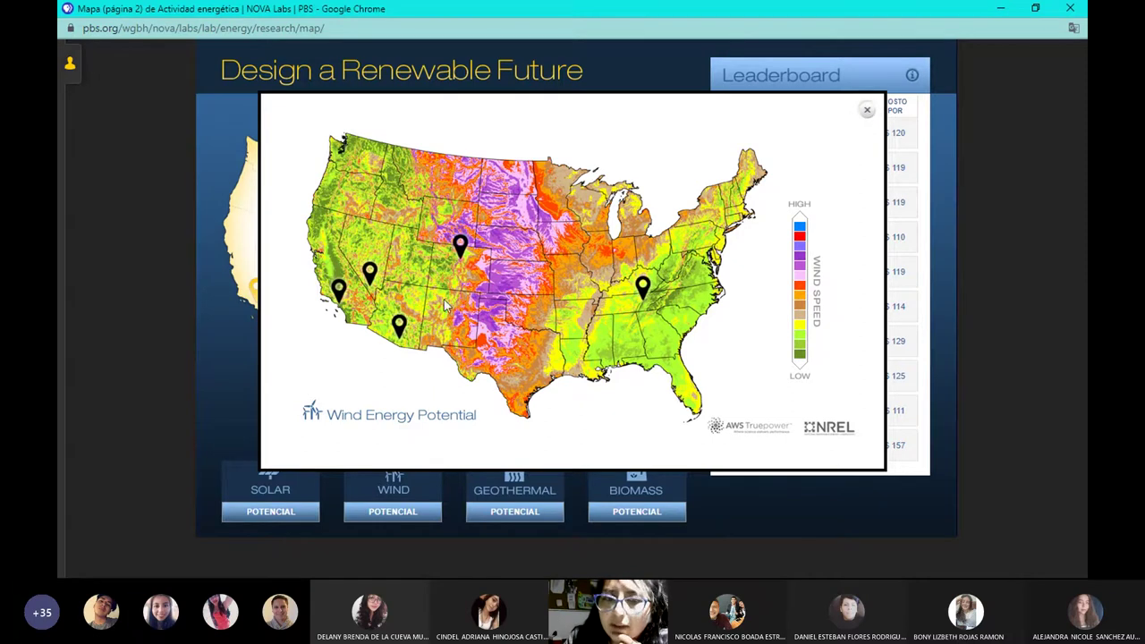
{"action": "left_click", "coordinate": [867, 110]}
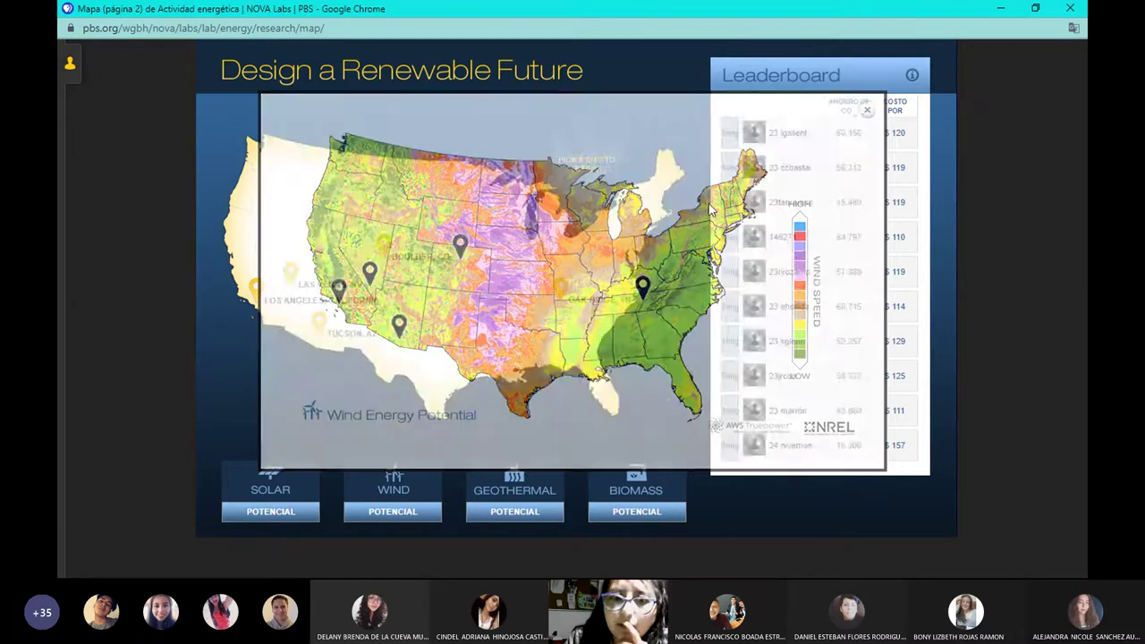
{"action": "left_click", "coordinate": [520, 514]}
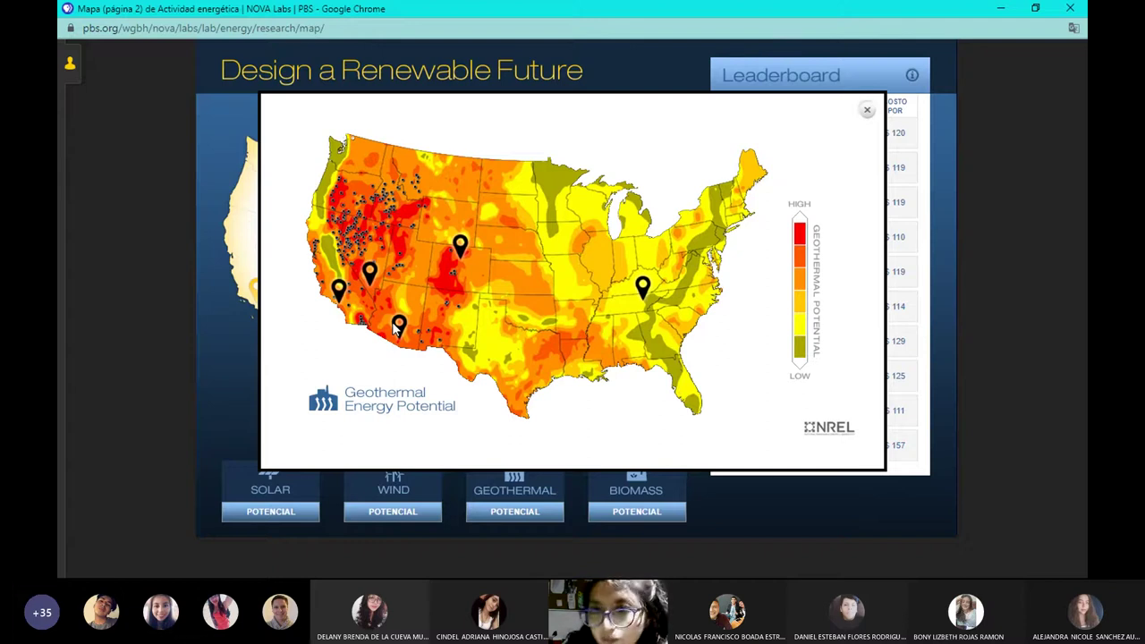
{"action": "left_click", "coordinate": [866, 112]}
Accept the level 3 challenge for Las Vegas, NV from the city map.
{"action": "left_click", "coordinate": [290, 273]}
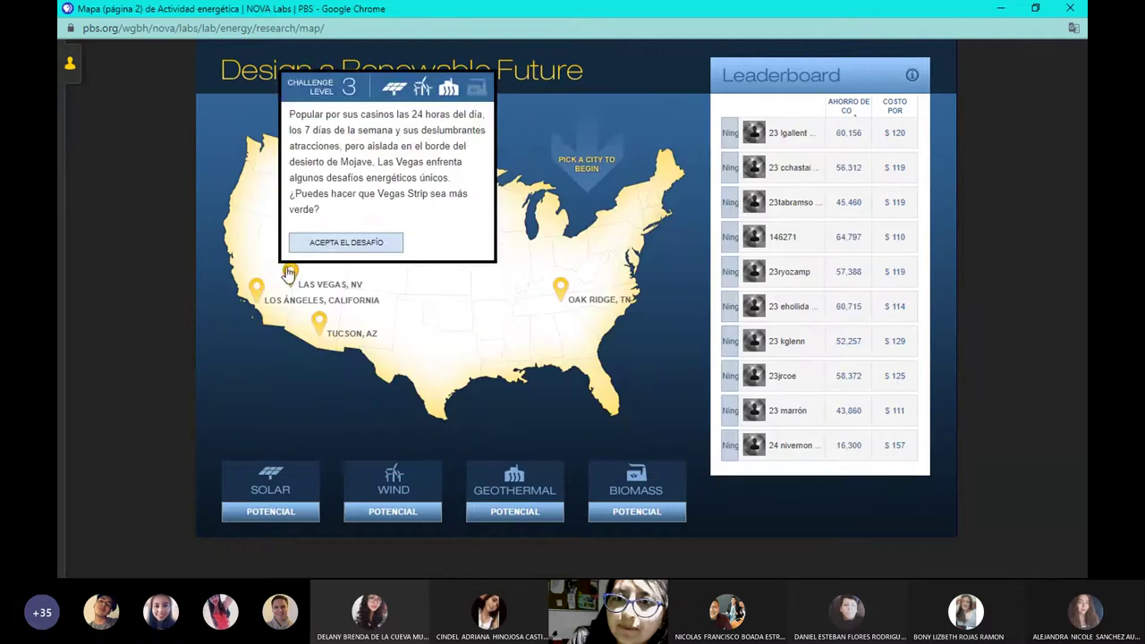
{"action": "left_click", "coordinate": [340, 243]}
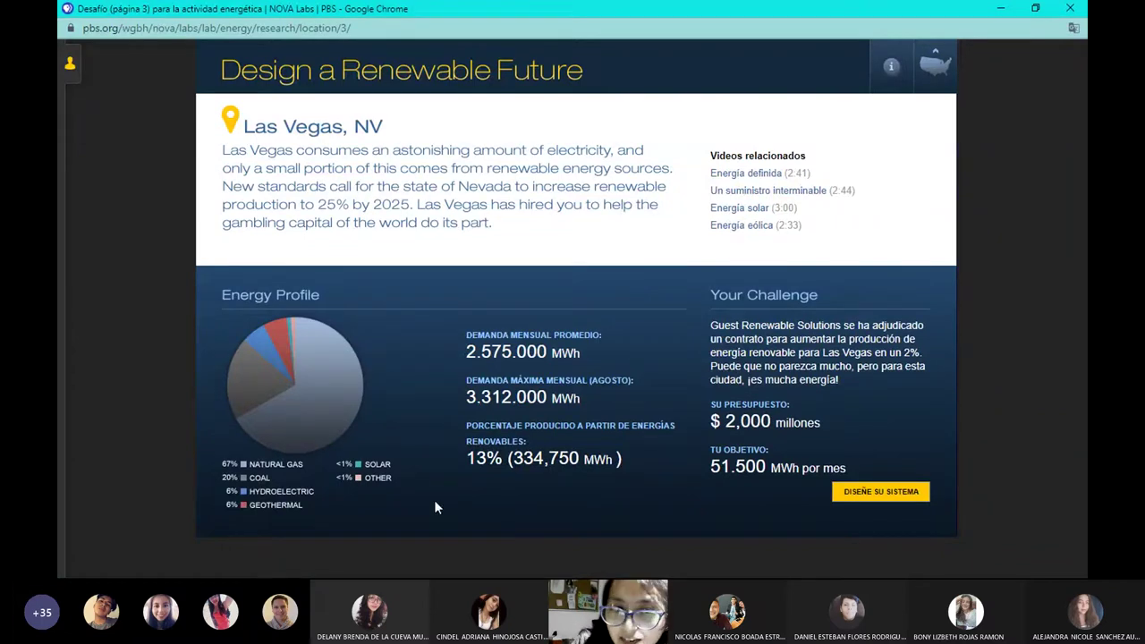
Try to play the related videos on defined energy, endless supply, solar energy and wind energy for Las Vegas.
{"action": "left_click", "coordinate": [745, 175]}
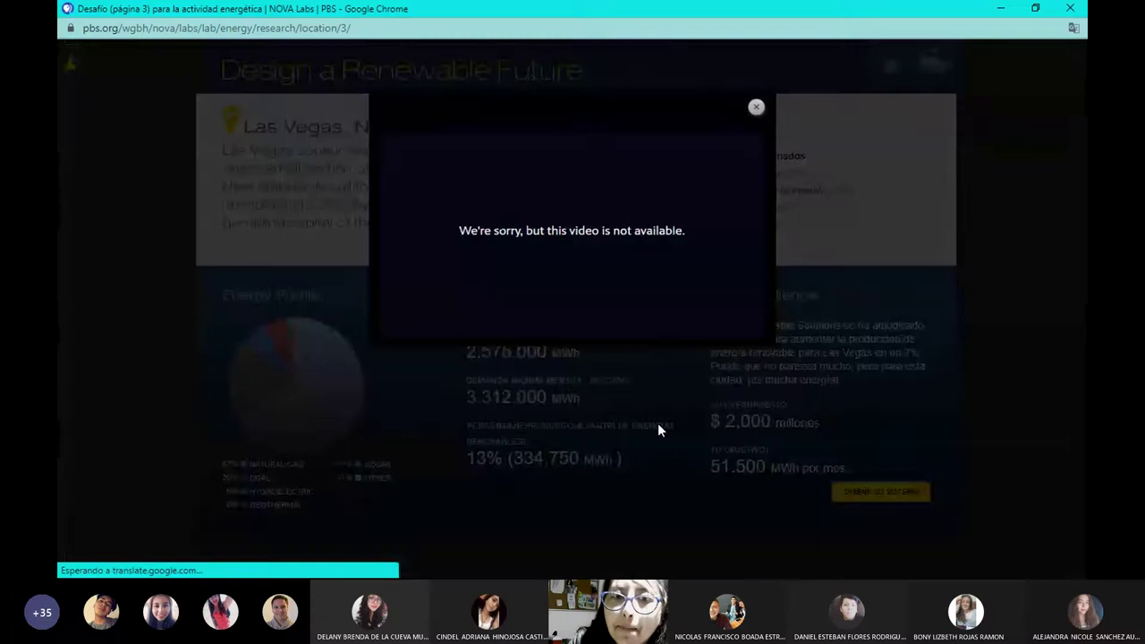
{"action": "left_click", "coordinate": [757, 107]}
{"action": "left_click", "coordinate": [762, 195]}
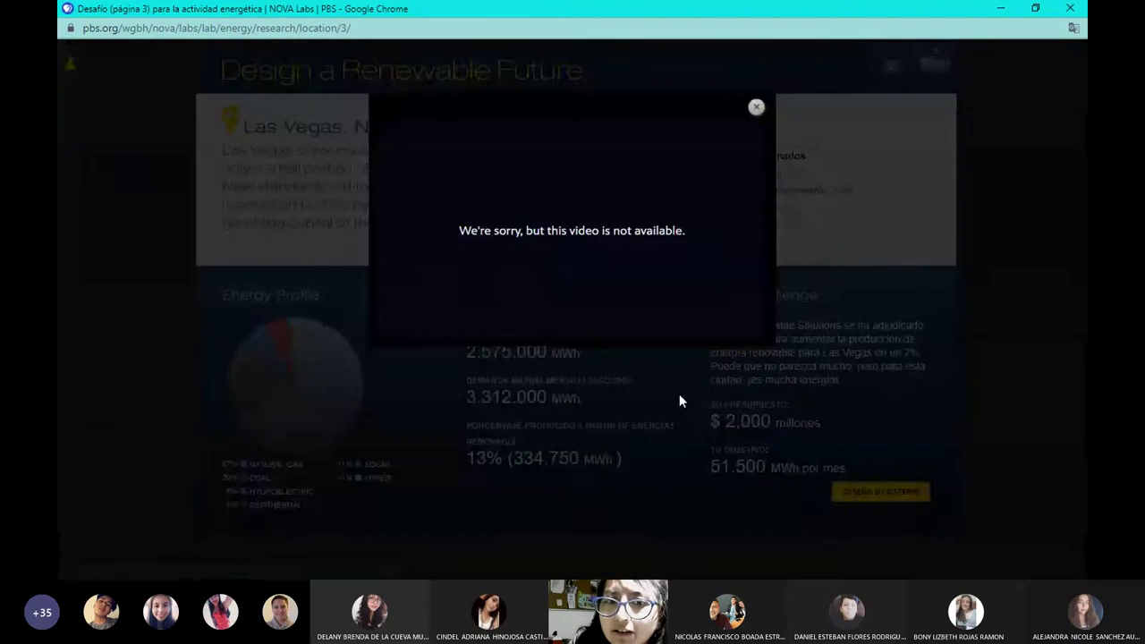
{"action": "left_click", "coordinate": [756, 108]}
{"action": "left_click", "coordinate": [747, 211]}
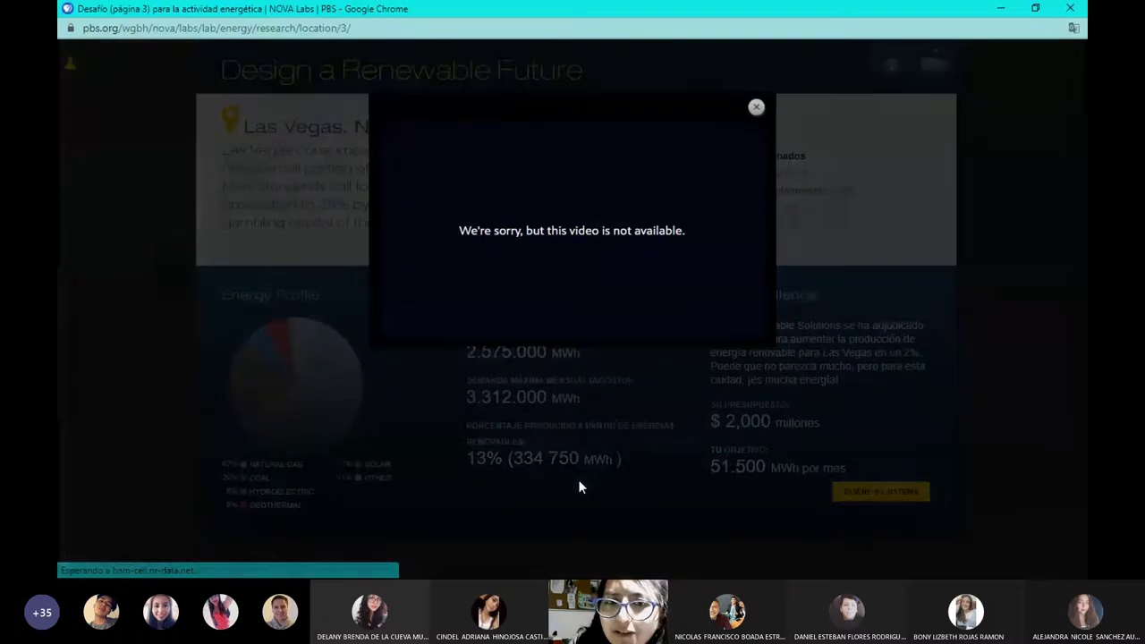
{"action": "left_click", "coordinate": [756, 107]}
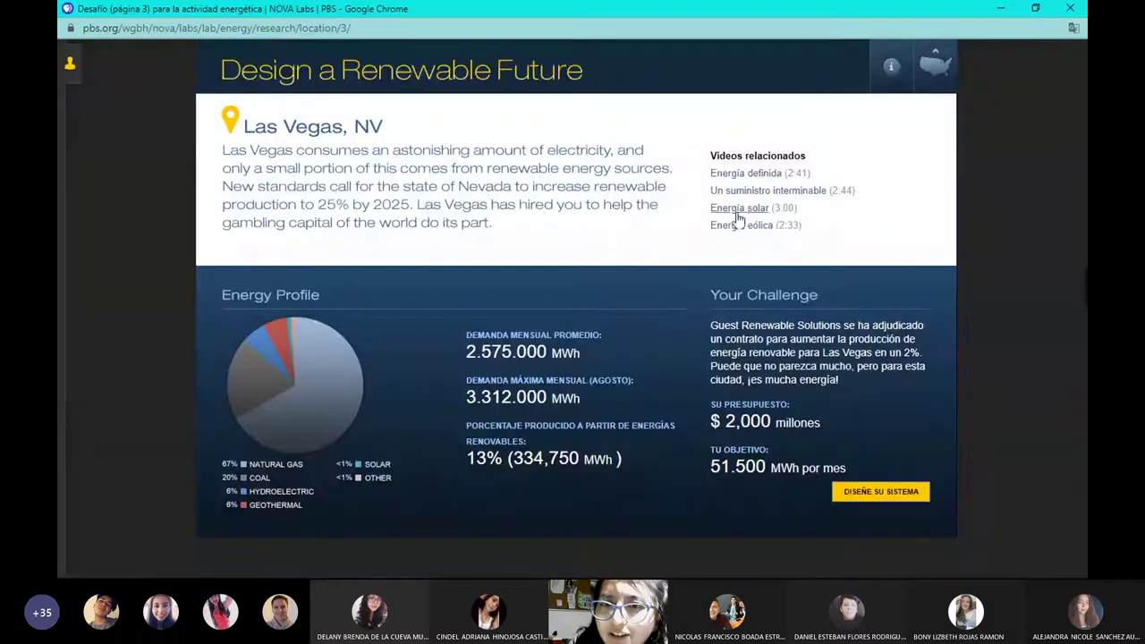
{"action": "left_click", "coordinate": [731, 225]}
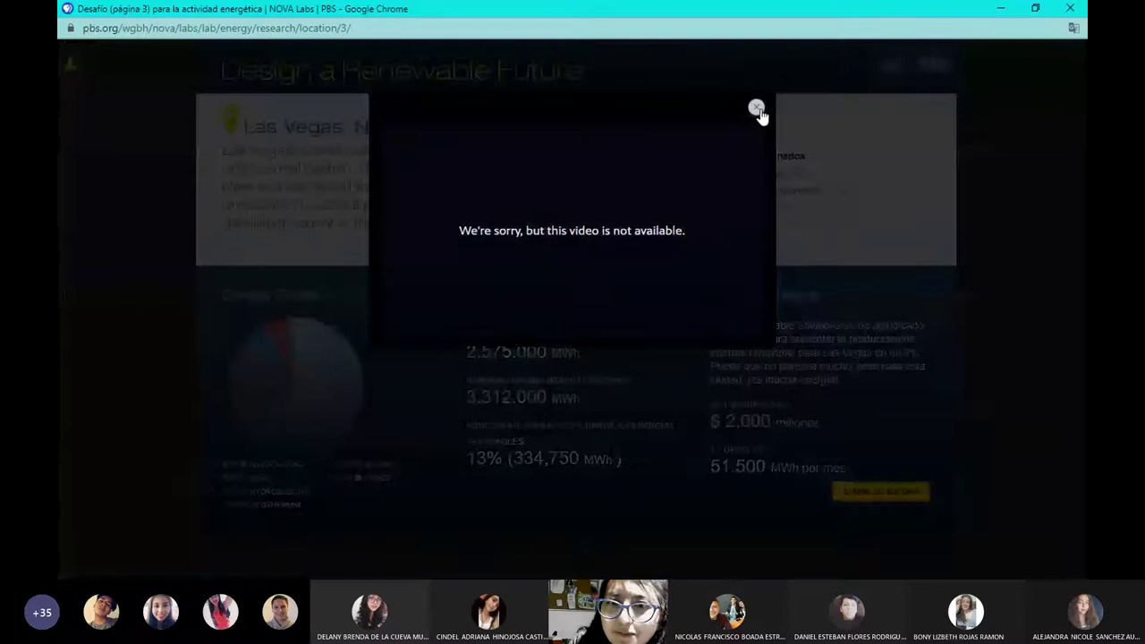
{"action": "left_click", "coordinate": [756, 107]}
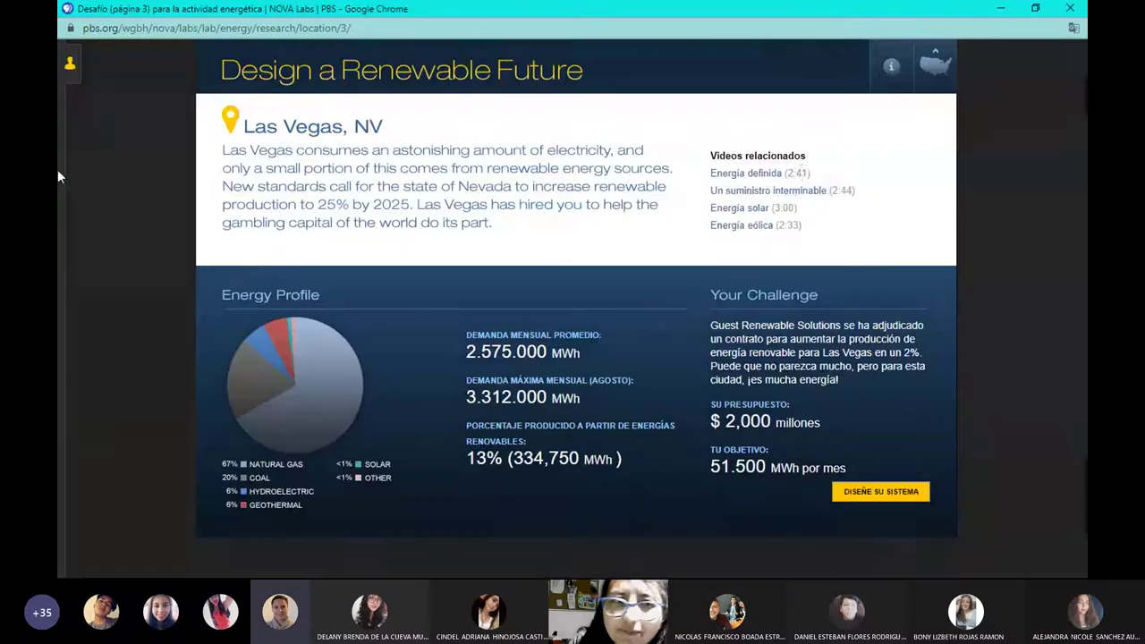
{"action": "left_click", "coordinate": [756, 174]}
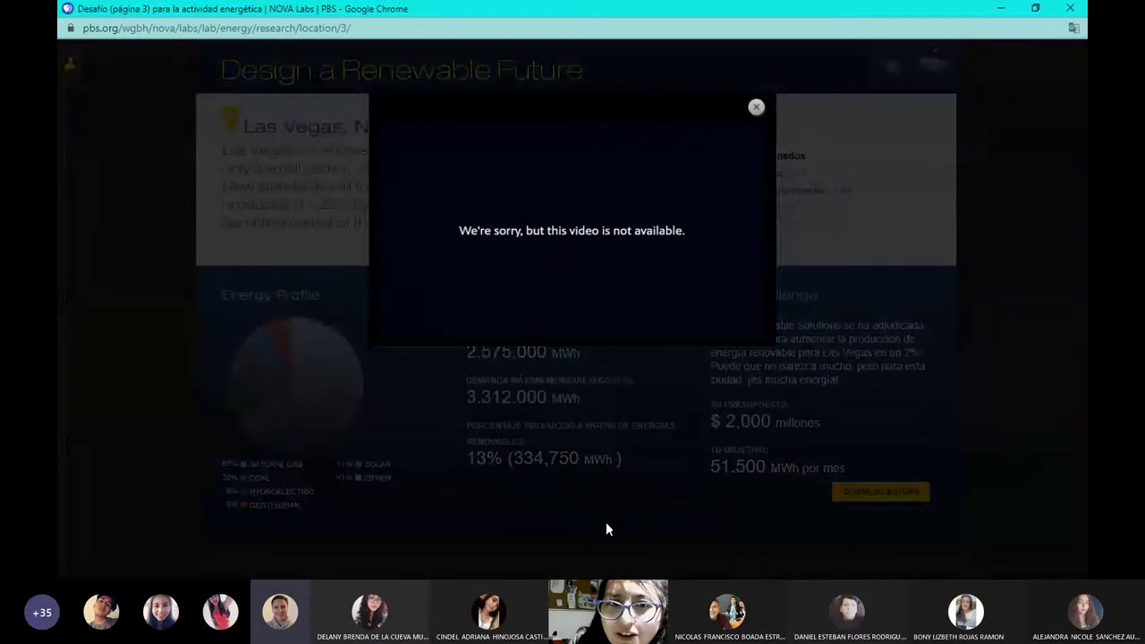
{"action": "left_click", "coordinate": [756, 108]}
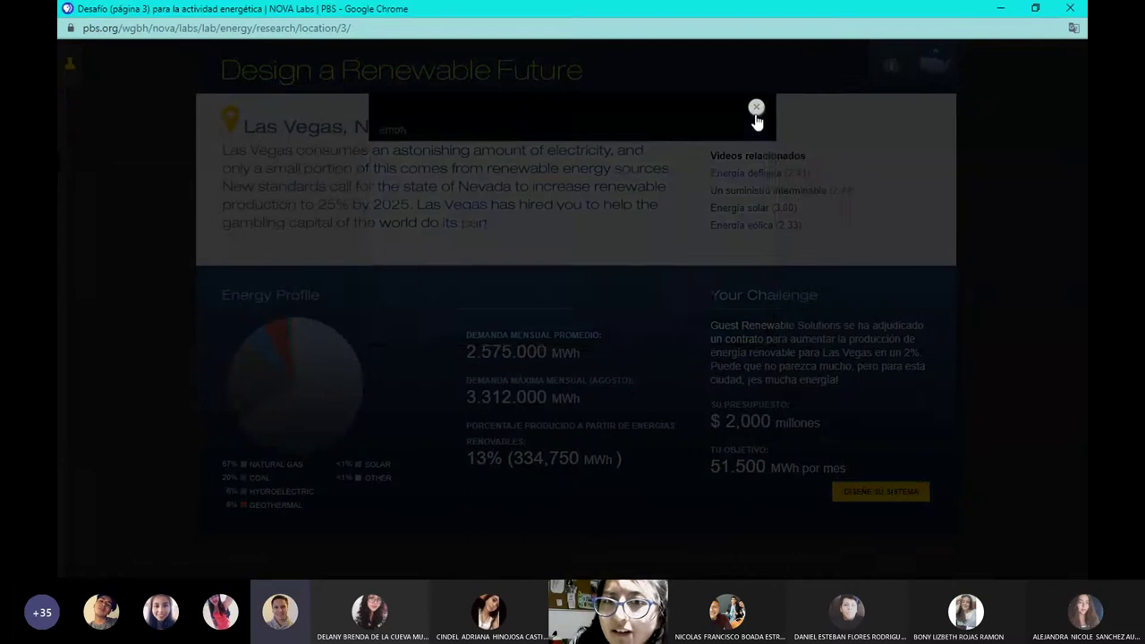
{"action": "left_click", "coordinate": [765, 191]}
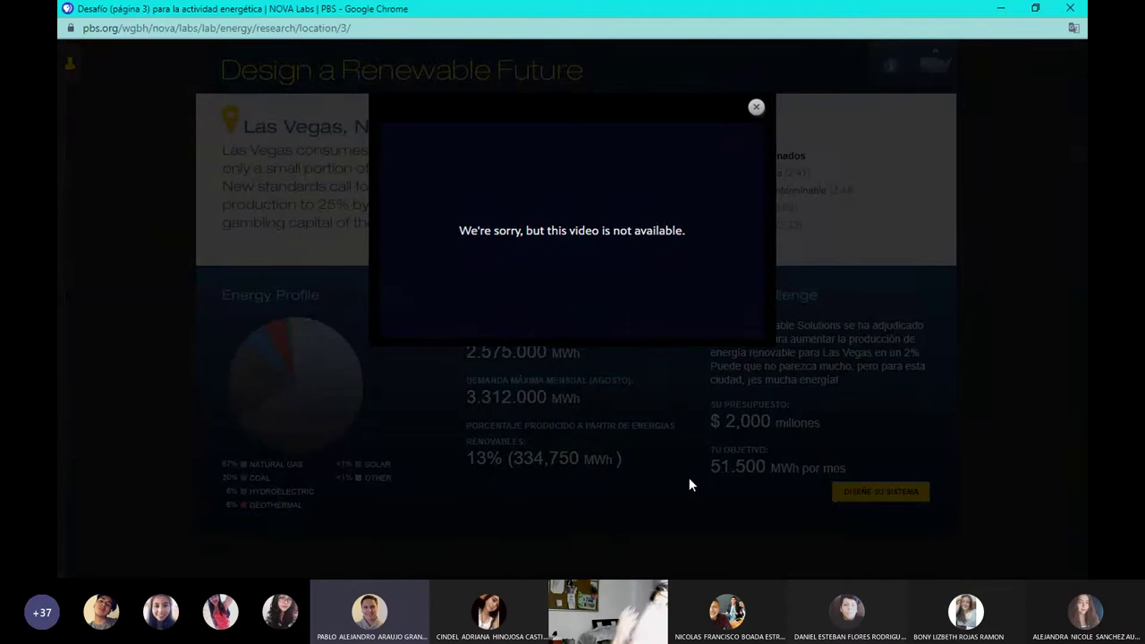
{"action": "left_click", "coordinate": [756, 107]}
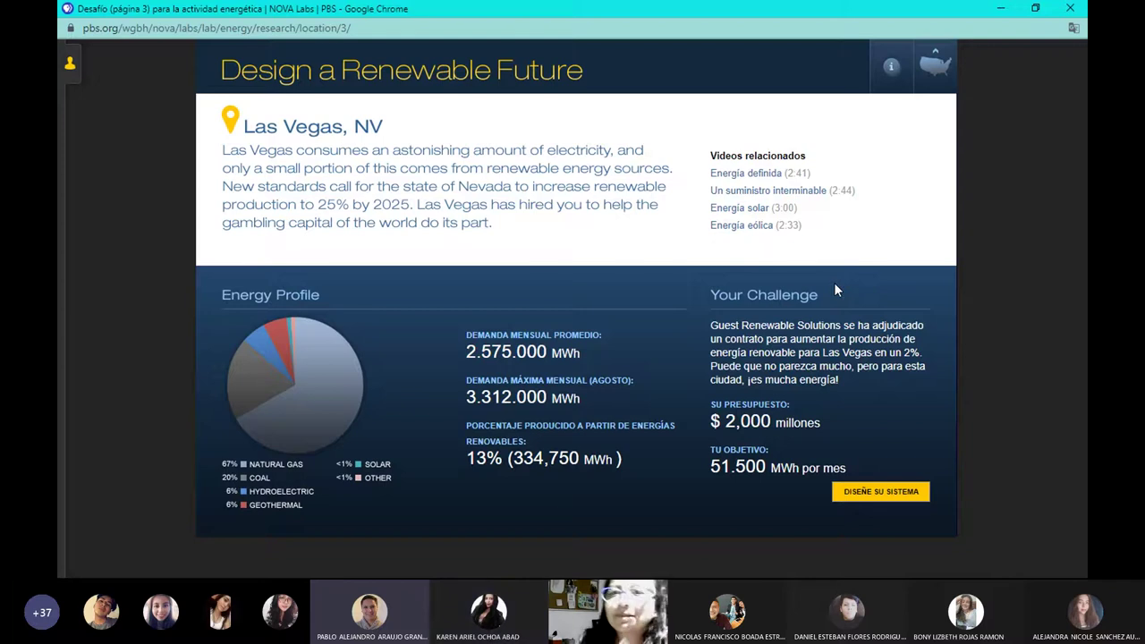
Switch to the Los Angeles, CA challenge, close its video pop-up and open the system design page.
{"action": "left_click", "coordinate": [845, 501]}
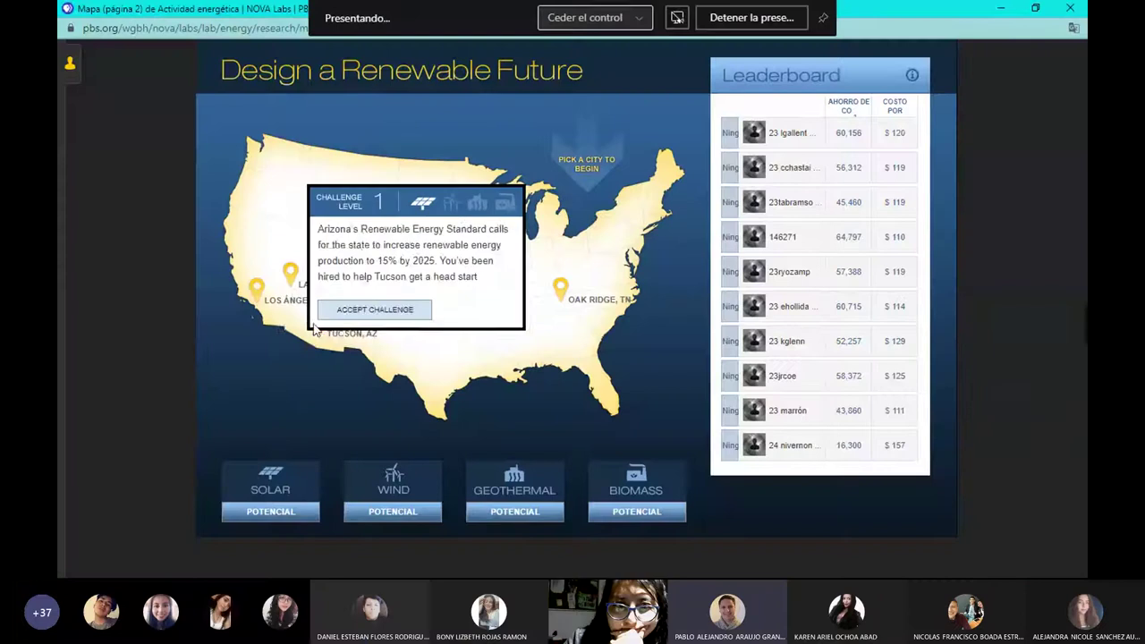
{"action": "left_click", "coordinate": [287, 297]}
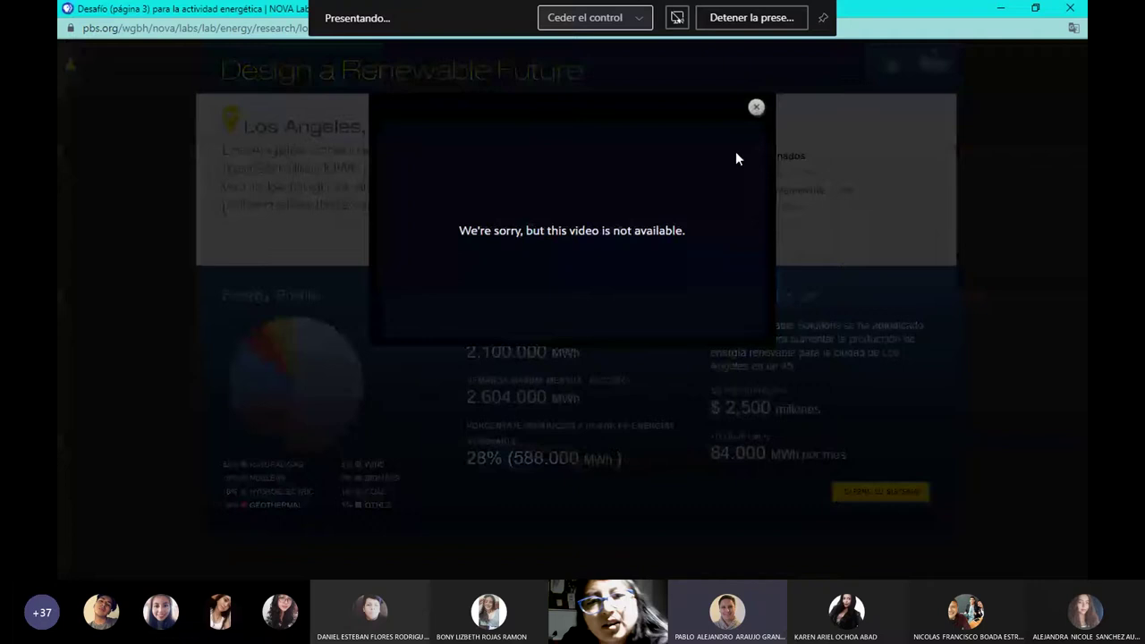
{"action": "left_click", "coordinate": [756, 108]}
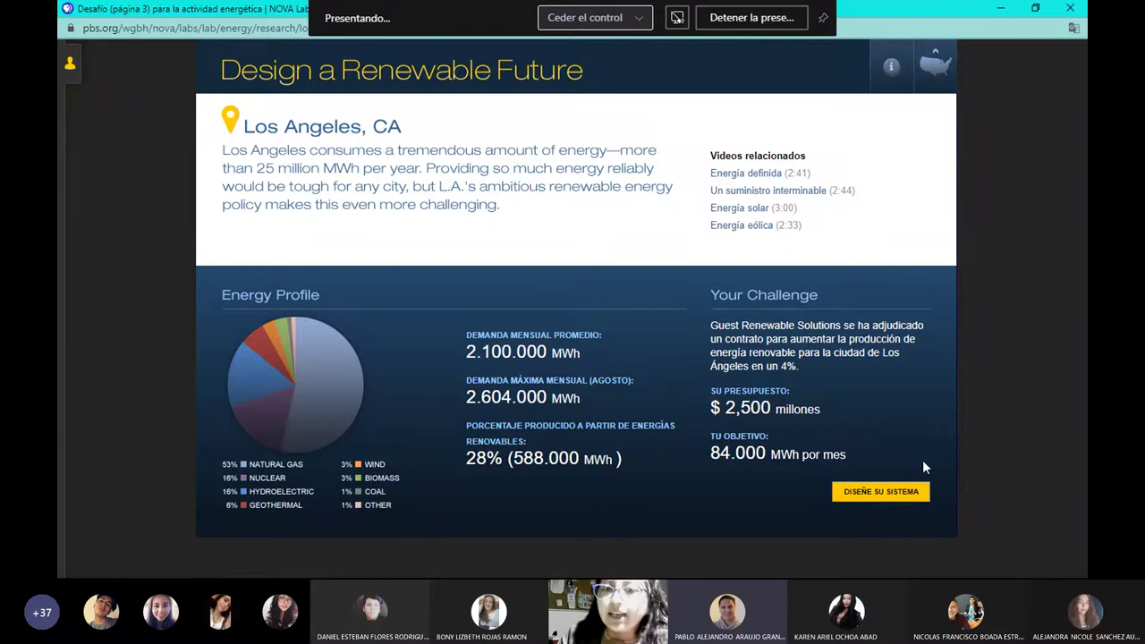
{"action": "left_click", "coordinate": [884, 494]}
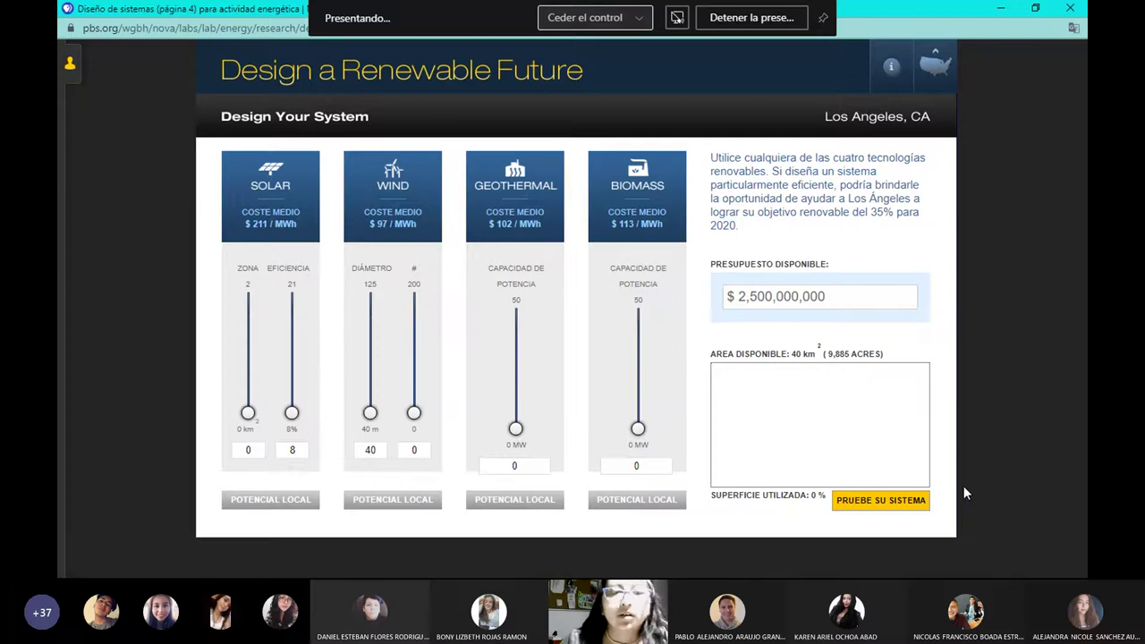
{"action": "key", "text": "alt+Tab"}
{"action": "key", "text": "alt+Tab"}
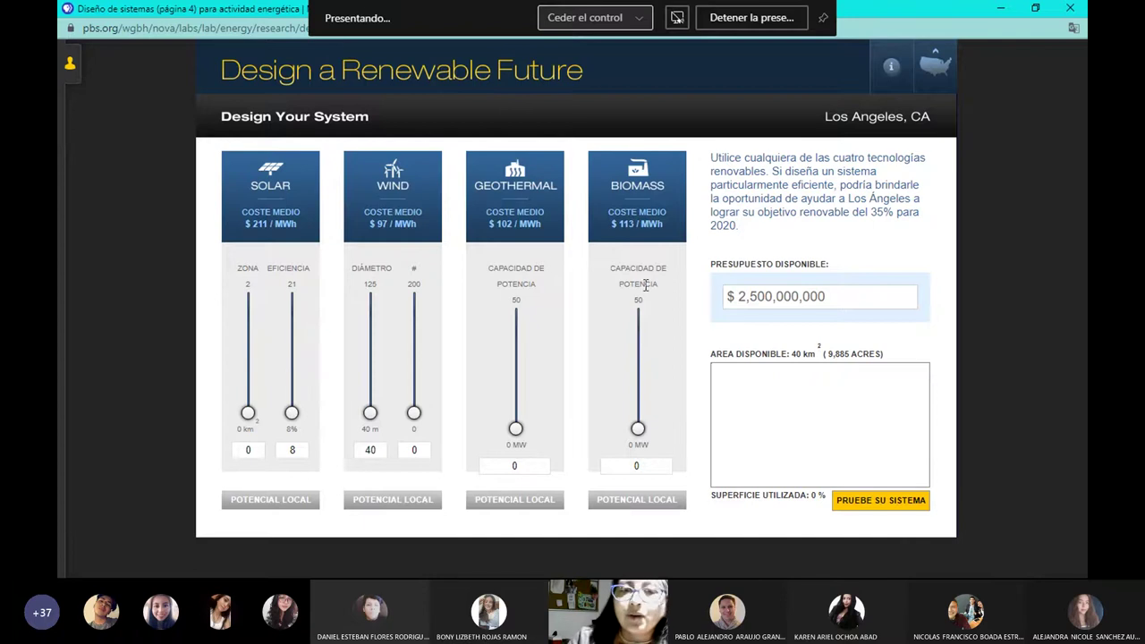
Set geothermal to 5 MW, wind to 42 turbines of 54 m, biomass to 35 MW, solar to 0.6 km² at 15% efficiency, and test the system.
{"action": "mouse_move", "coordinate": [517, 429]}
{"action": "left_mouse_down"}
{"action": "mouse_move", "coordinate": [515, 368]}
{"action": "mouse_move", "coordinate": [516, 417]}
{"action": "left_mouse_up"}
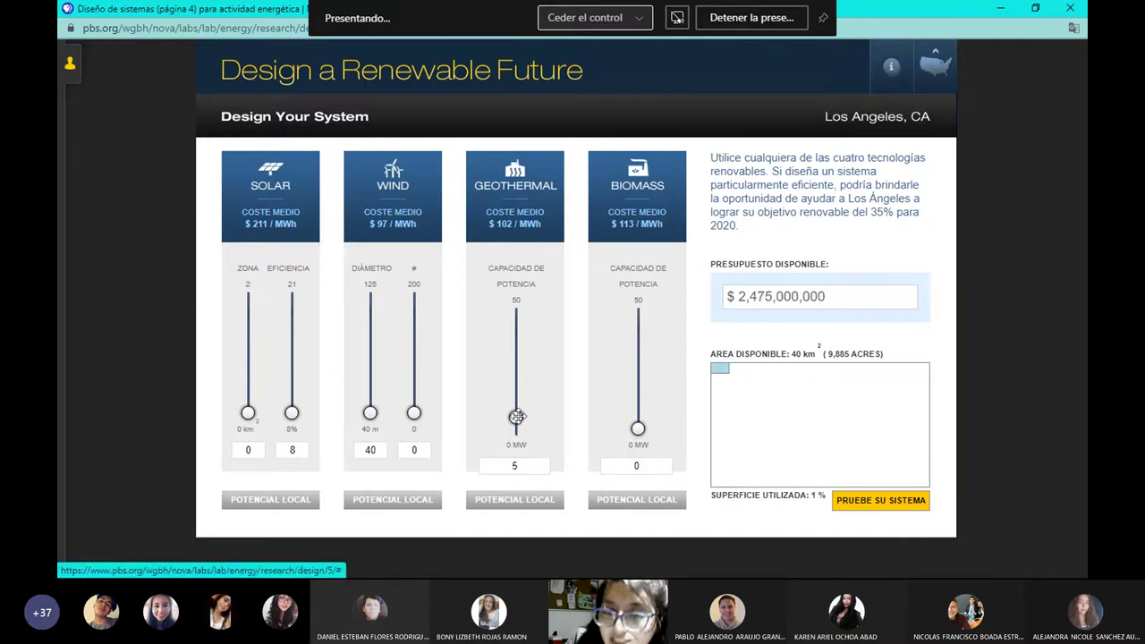
{"action": "left_click_drag", "start_coordinate": [414, 412], "coordinate": [370, 394]}
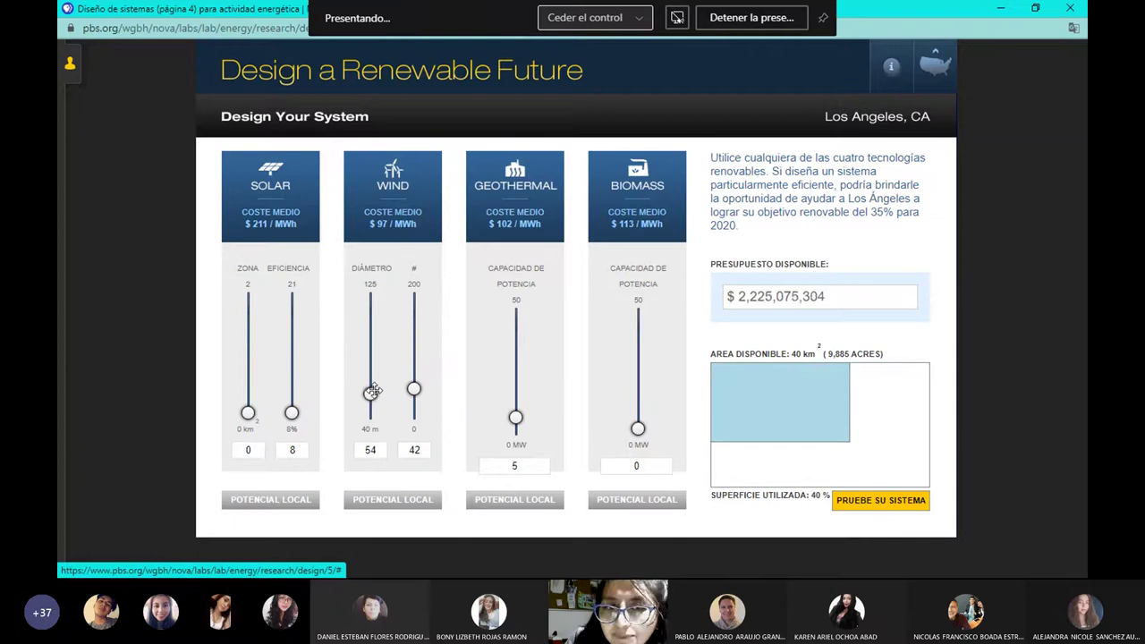
{"action": "left_click_drag", "start_coordinate": [638, 430], "coordinate": [638, 349]}
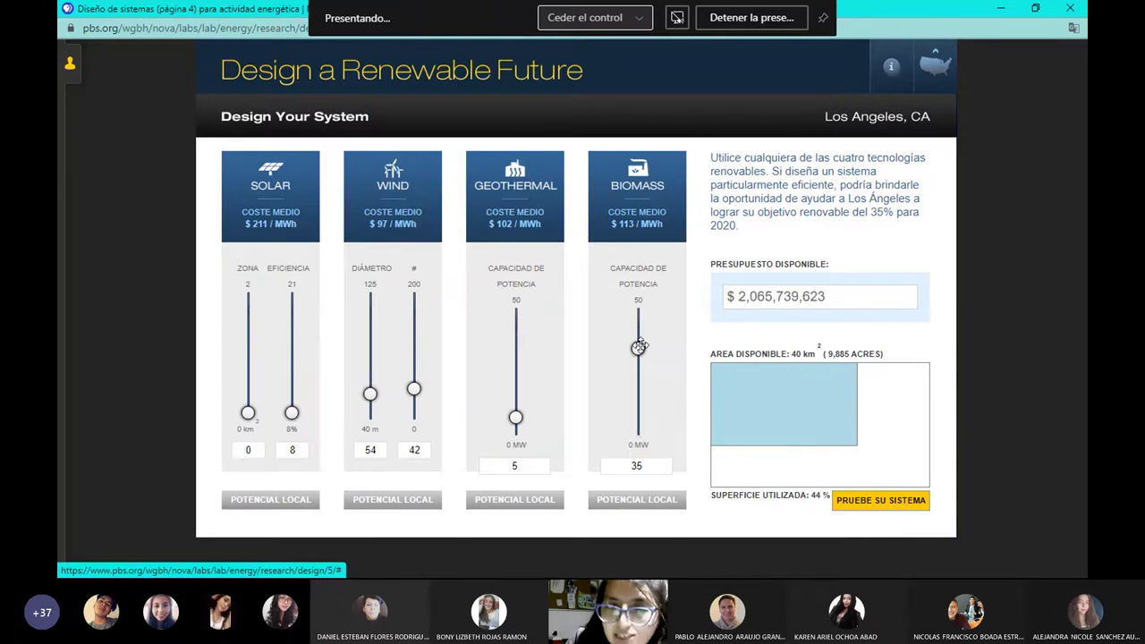
{"action": "left_click_drag", "start_coordinate": [291, 413], "coordinate": [292, 352]}
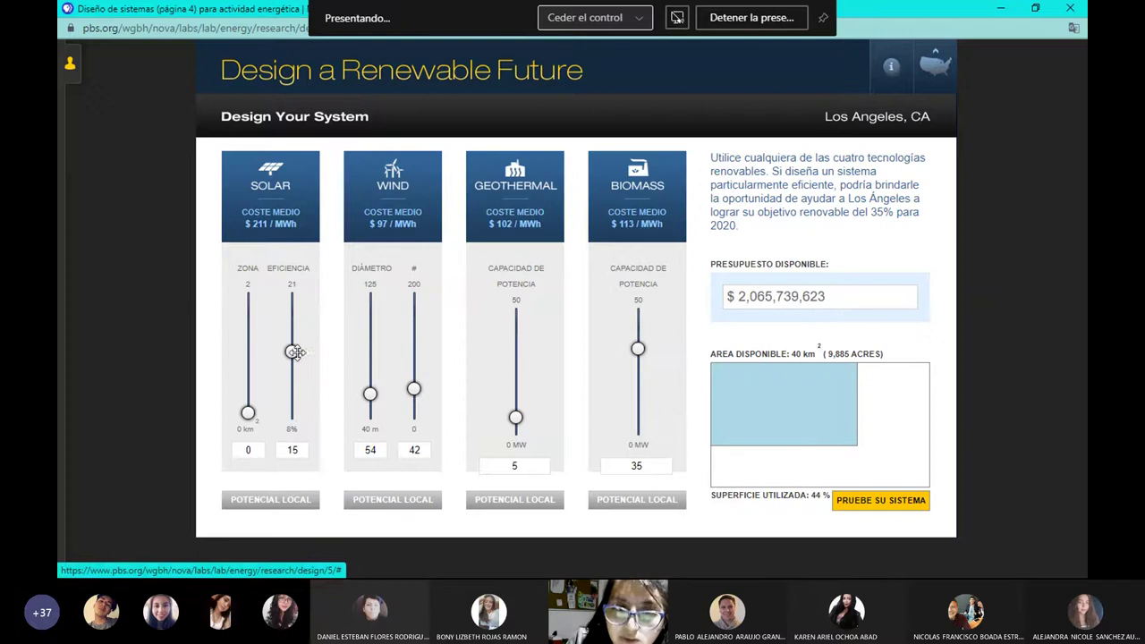
{"action": "left_click_drag", "start_coordinate": [248, 411], "coordinate": [248, 379]}
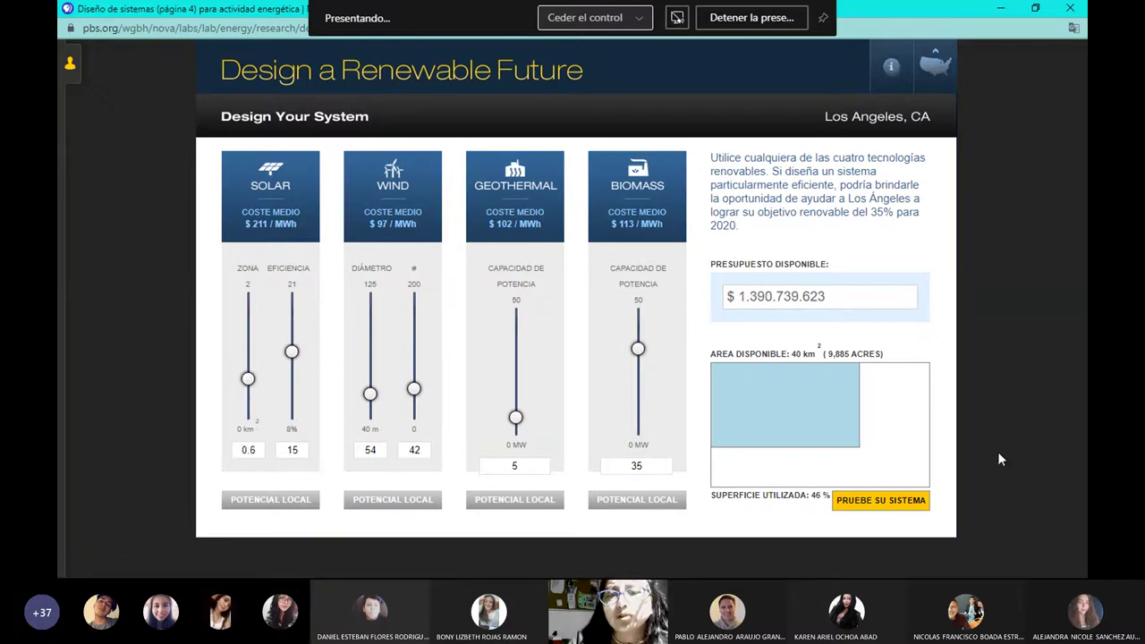
{"action": "left_click", "coordinate": [905, 501]}
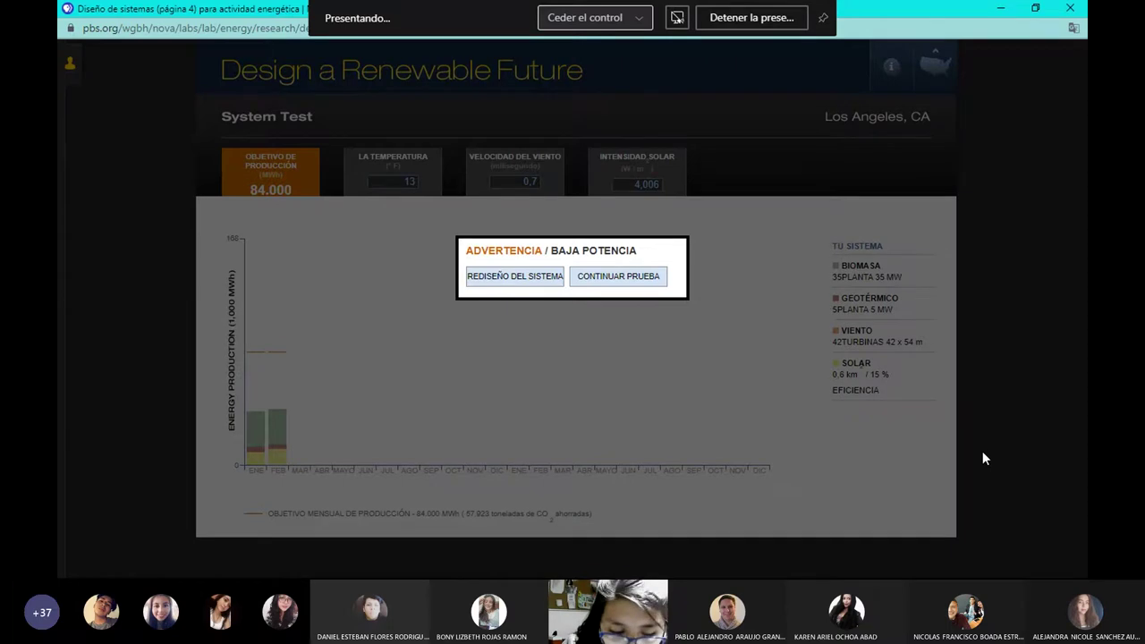
Switch to the video meeting window to check on the participants and minimise it.
{"action": "key", "text": "alt+Tab"}
{"action": "key", "text": "alt+Tab"}
{"action": "key", "text": "alt+Tab"}
{"action": "key", "text": "alt+Tab"}
{"action": "key", "text": "alt+Tab"}
{"action": "key", "text": "alt+Tab"}
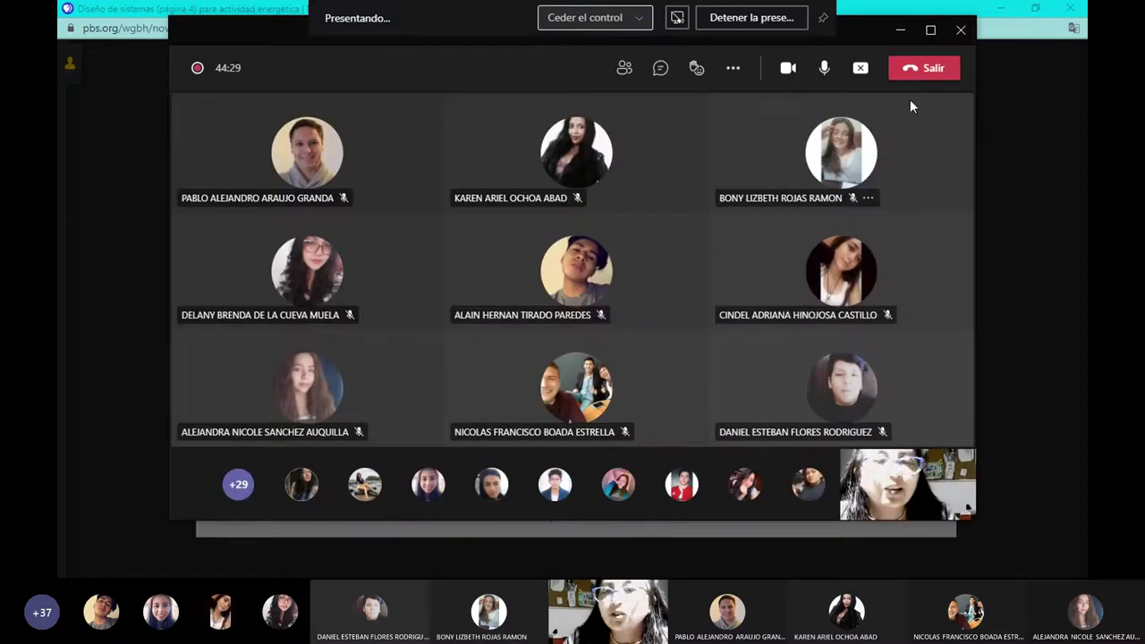
{"action": "left_click", "coordinate": [901, 30]}
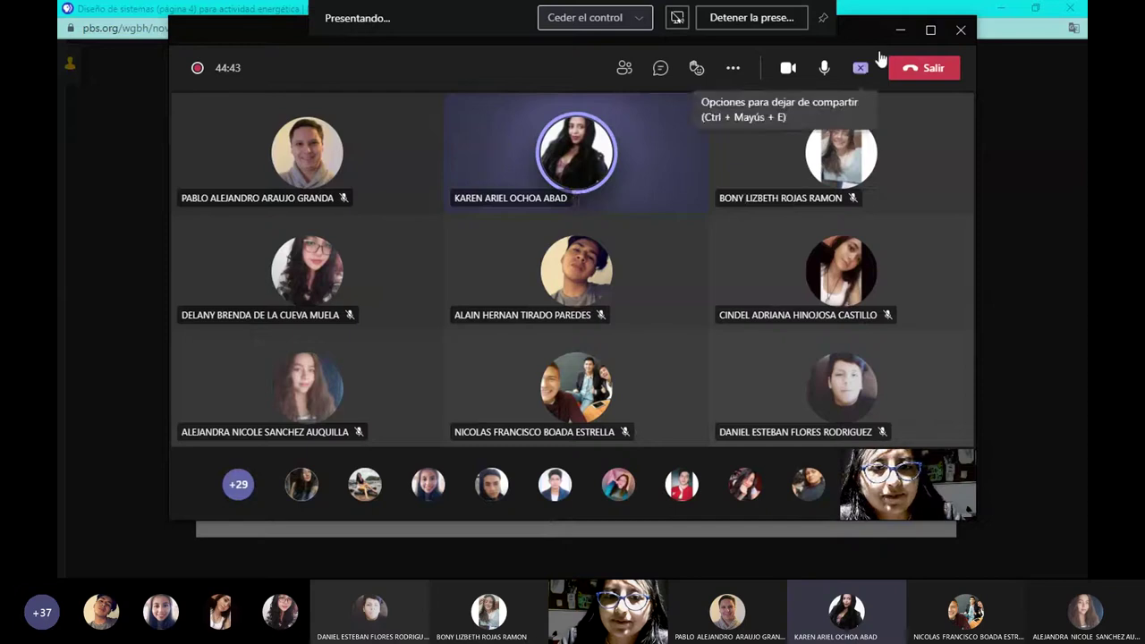
{"action": "left_click", "coordinate": [900, 28]}
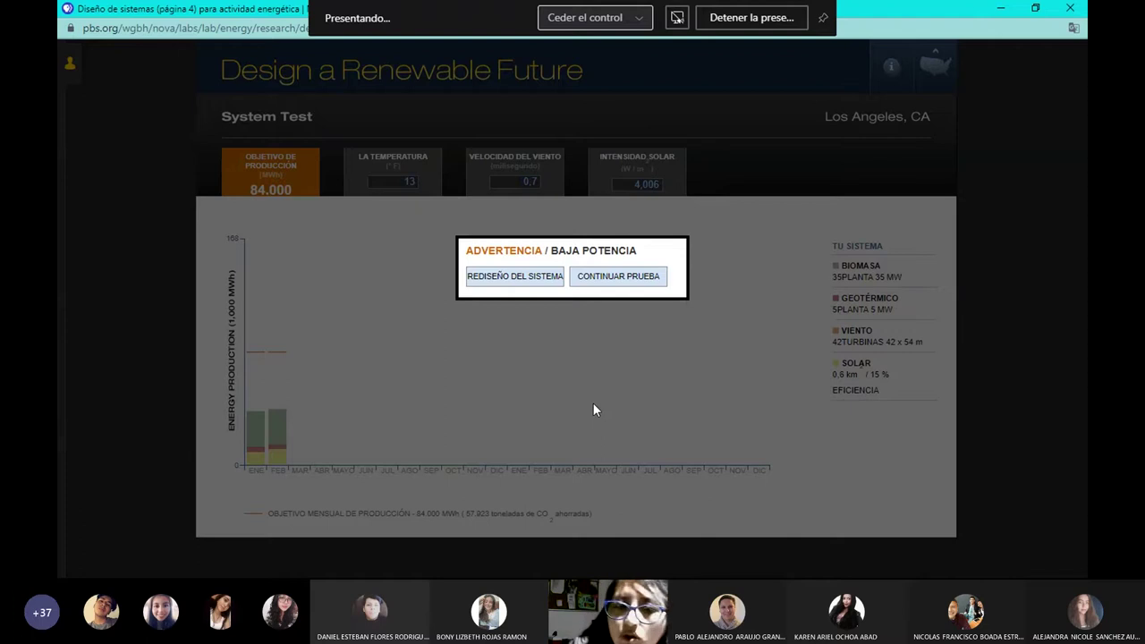
Return to the Los Angeles system design and reduce the solar area to 0.1 km² and the biomass capacity to 15 MW.
{"action": "left_click", "coordinate": [517, 277]}
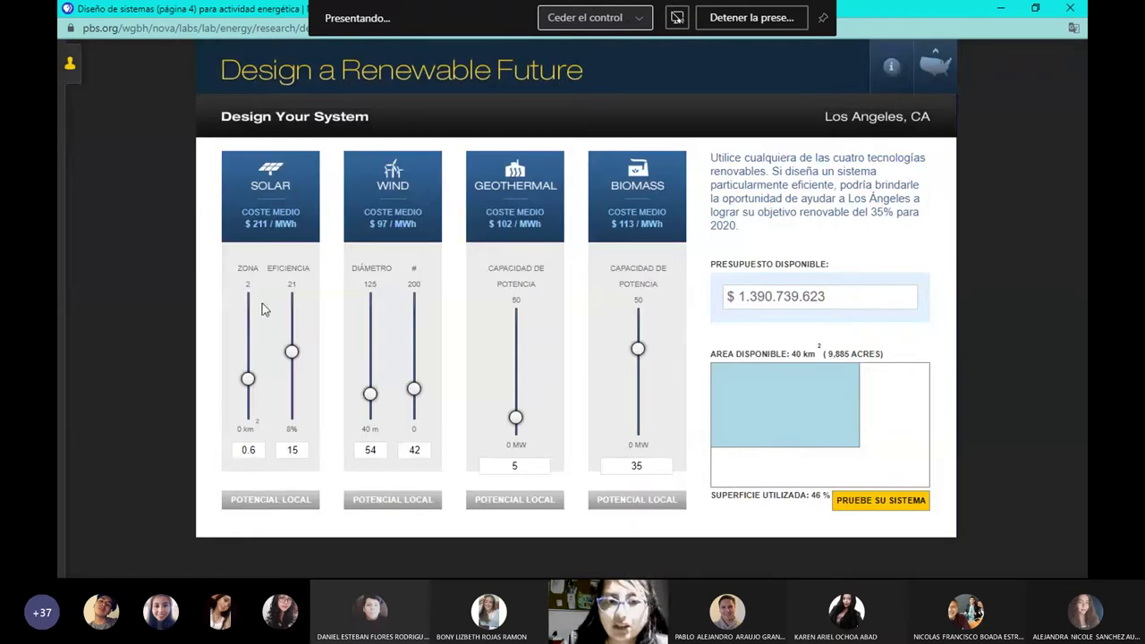
{"action": "left_click_drag", "start_coordinate": [249, 380], "coordinate": [248, 407]}
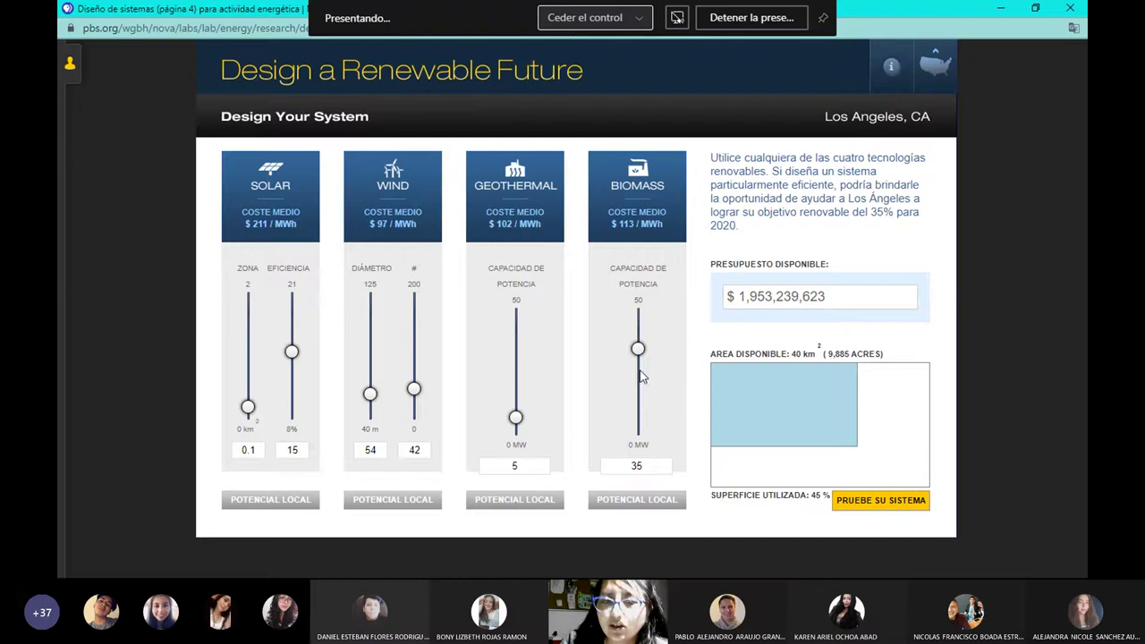
{"action": "left_click_drag", "start_coordinate": [642, 348], "coordinate": [639, 395]}
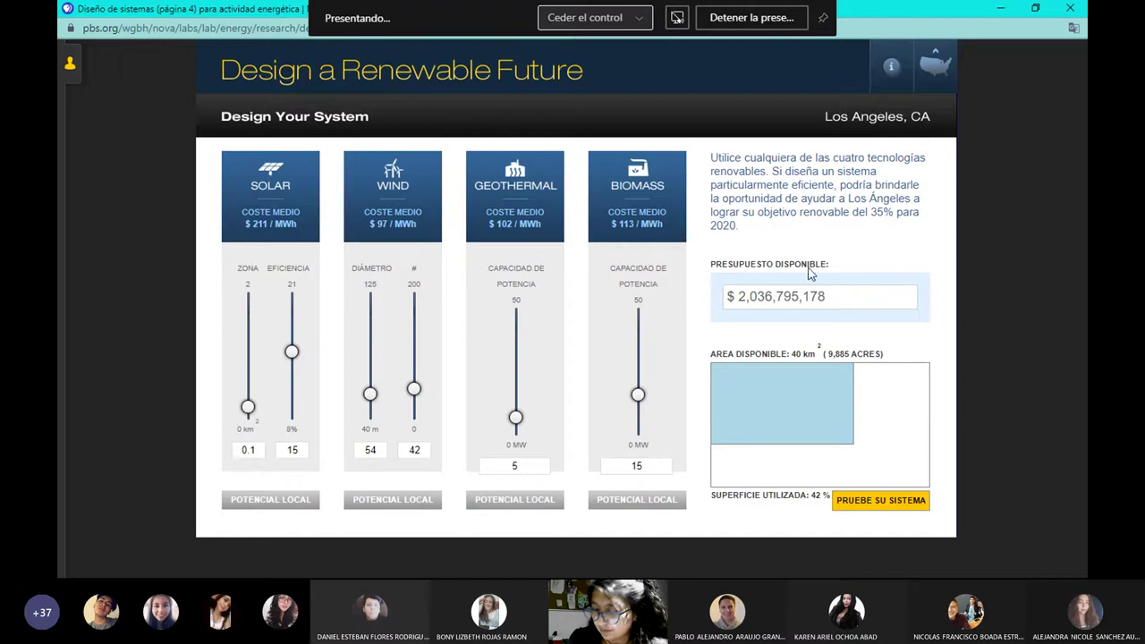
Switch from the Los Angeles system design to the video meeting window.
{"action": "key", "text": "alt+Tab"}
{"action": "key", "text": "alt+Tab"}
{"action": "key", "text": "alt+Tab"}
{"action": "key", "text": "alt+Tab"}
{"action": "key", "text": "alt+Tab"}
{"action": "key", "text": "alt+Tab"}
{"action": "key", "text": "alt+Tab"}
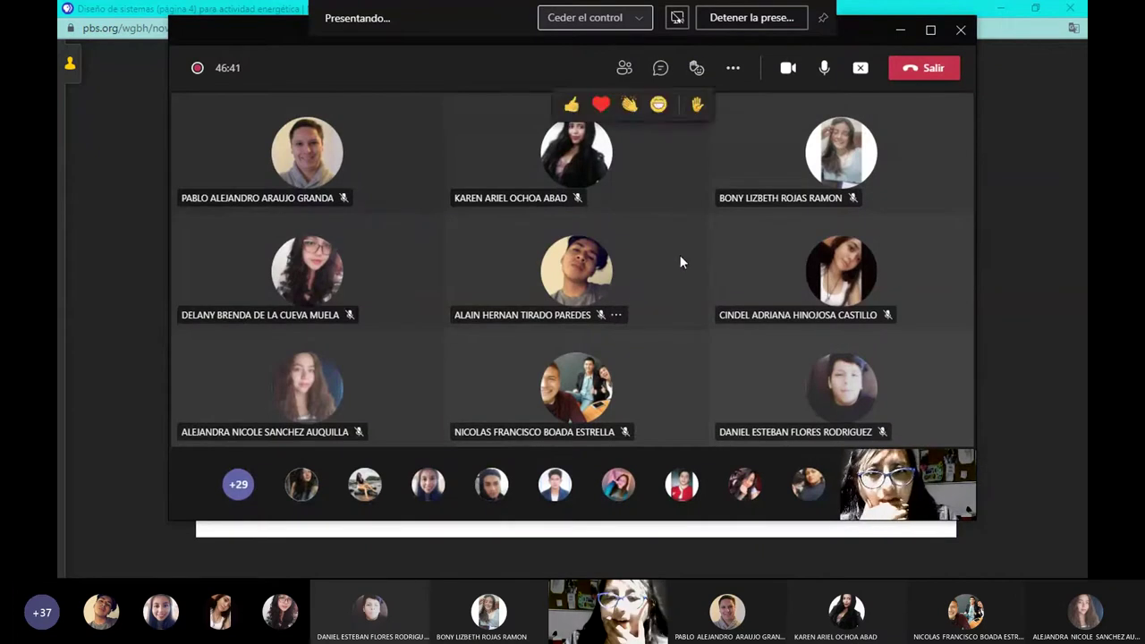
Check the meeting's participant list, close it and stop sharing the screen.
{"action": "left_click", "coordinate": [625, 70]}
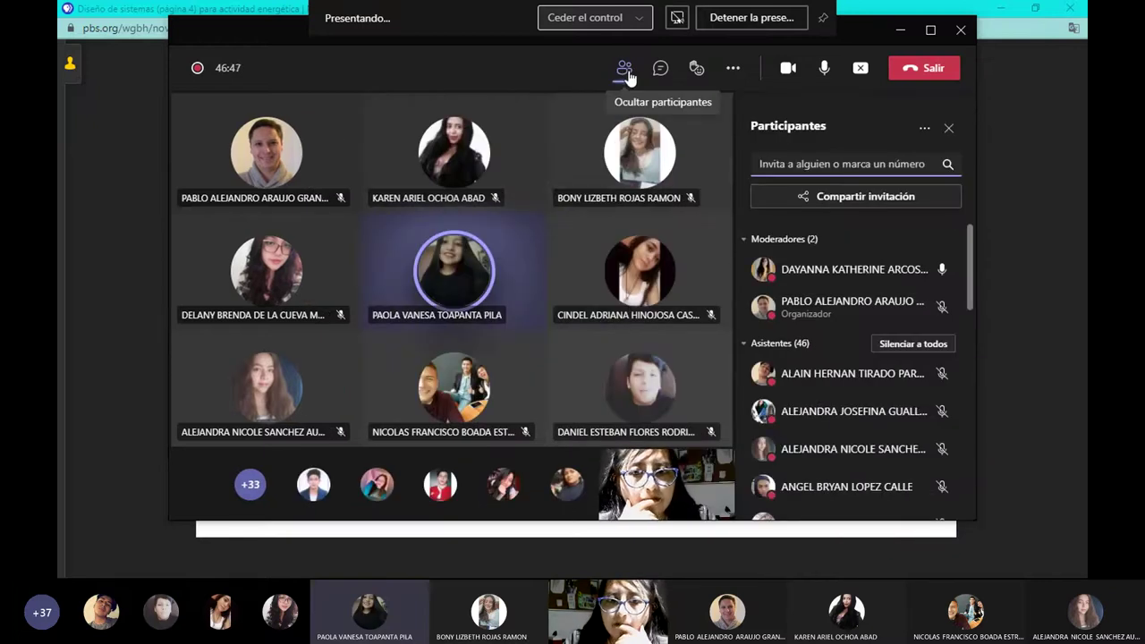
{"action": "left_click", "coordinate": [626, 72]}
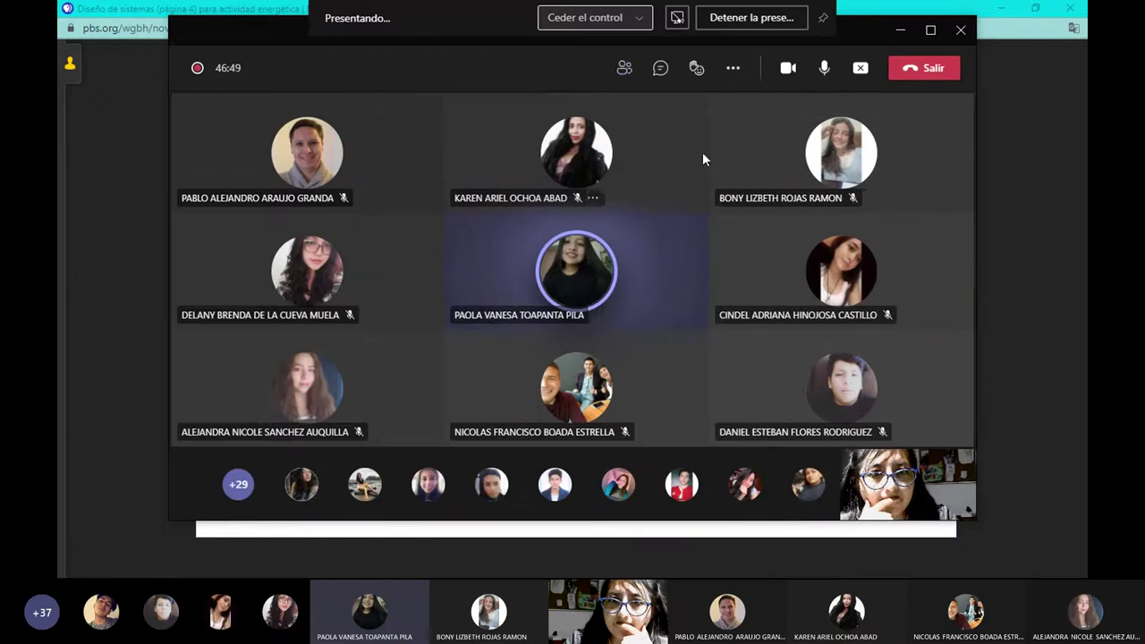
{"action": "left_click", "coordinate": [624, 72]}
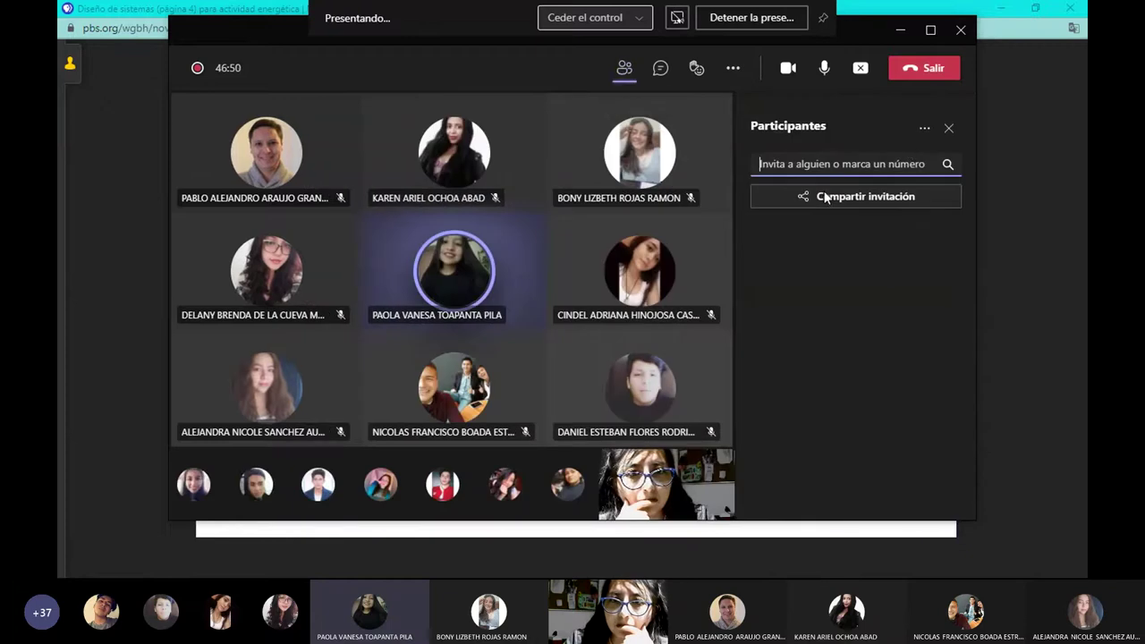
{"action": "left_click", "coordinate": [951, 129]}
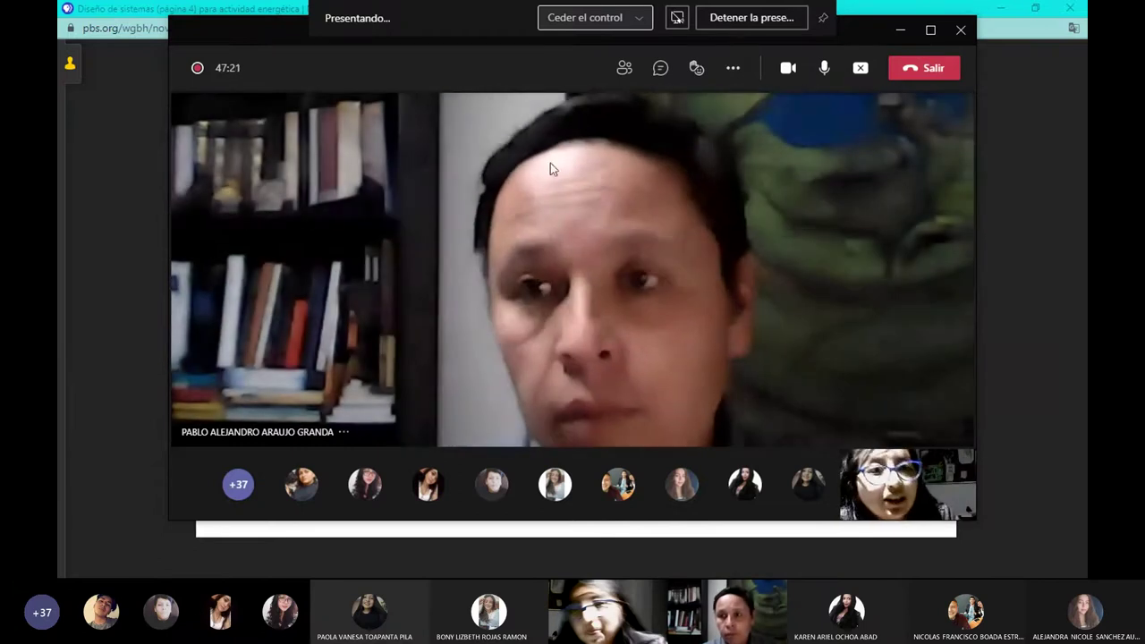
{"action": "left_click", "coordinate": [860, 68]}
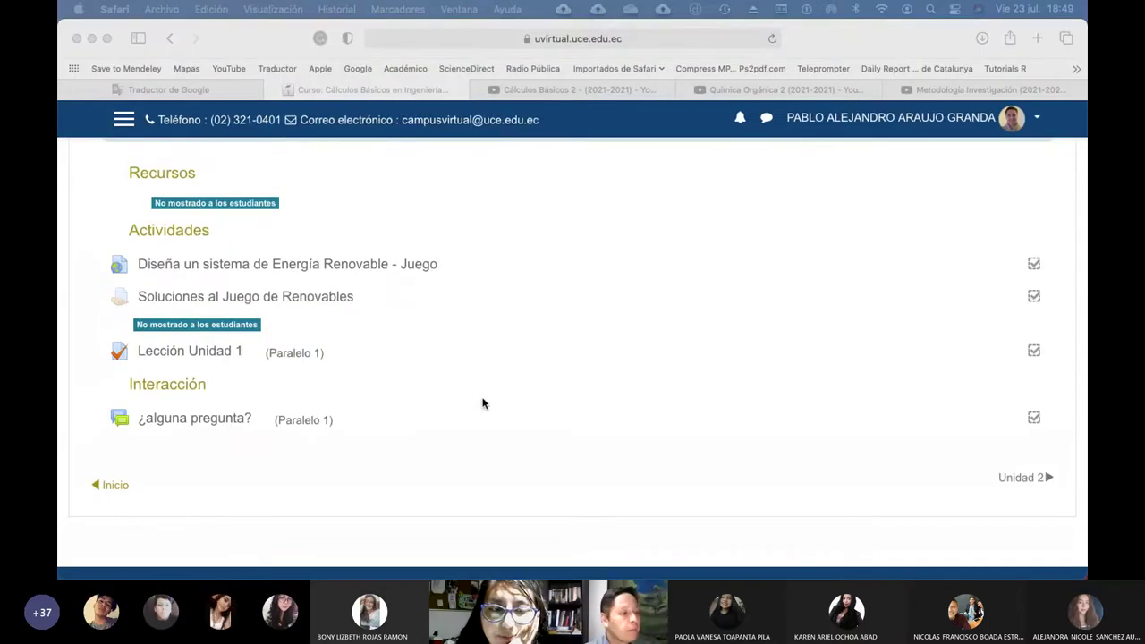
Open the PAE-Laboratorio Virtual 21-21 section of the Cálculos Básicos en Ingeniería Química 2 course.
{"action": "scroll", "coordinate": [483, 403], "scroll_direction": "up", "scroll_amount": 3}
{"action": "scroll", "coordinate": [483, 402], "scroll_direction": "up", "scroll_amount": 5}
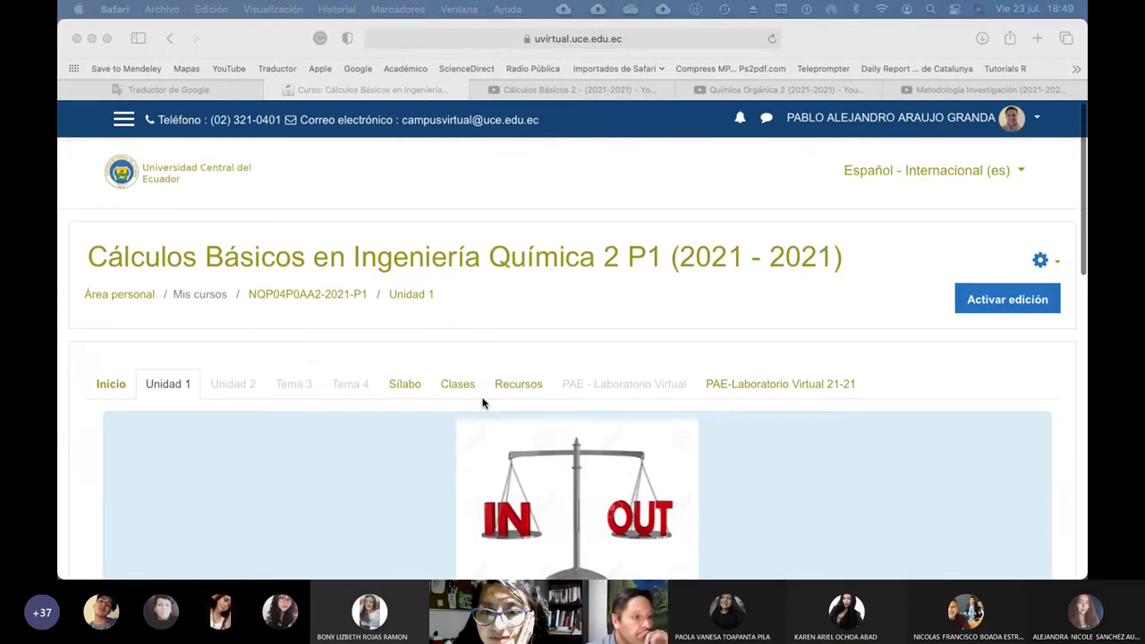
{"action": "left_click", "coordinate": [759, 390]}
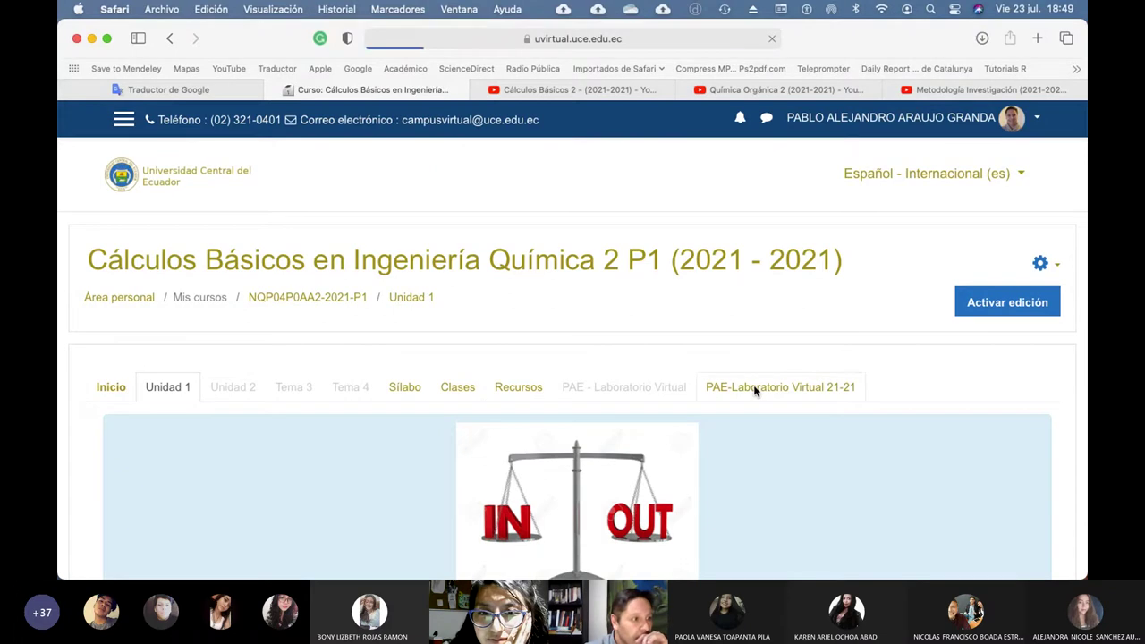
Look through the discussions in the Energías Renovables y No Renovables forum and return to the course section.
{"action": "left_click", "coordinate": [250, 239]}
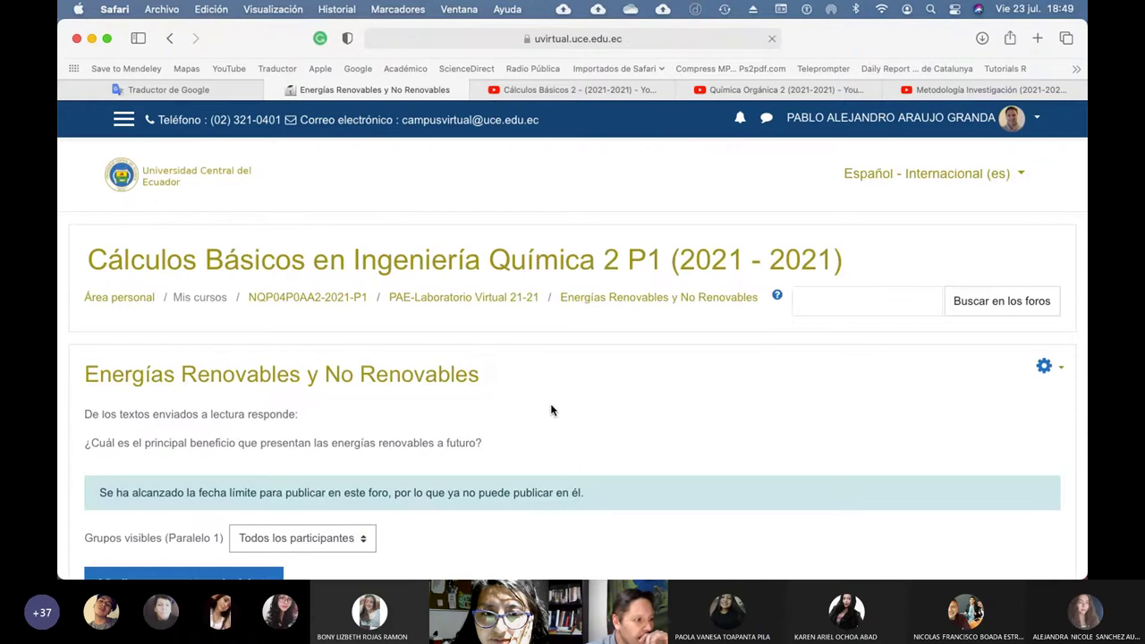
{"action": "scroll", "coordinate": [573, 413], "scroll_direction": "down", "scroll_amount": 10}
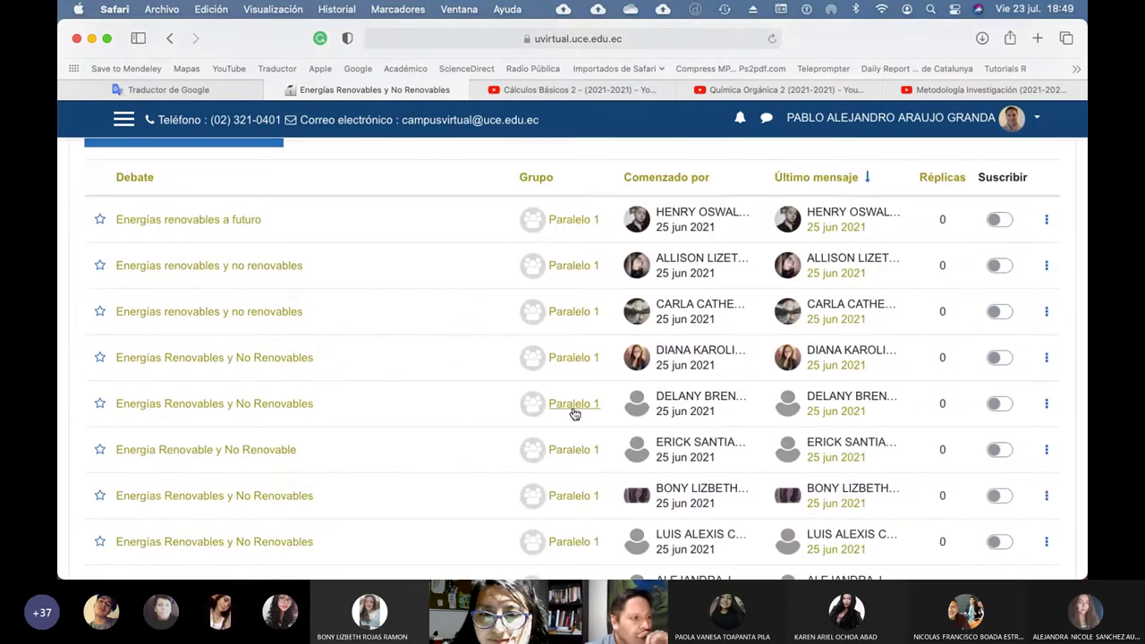
{"action": "scroll", "coordinate": [573, 413], "scroll_direction": "up", "scroll_amount": 10}
{"action": "left_click", "coordinate": [170, 38]}
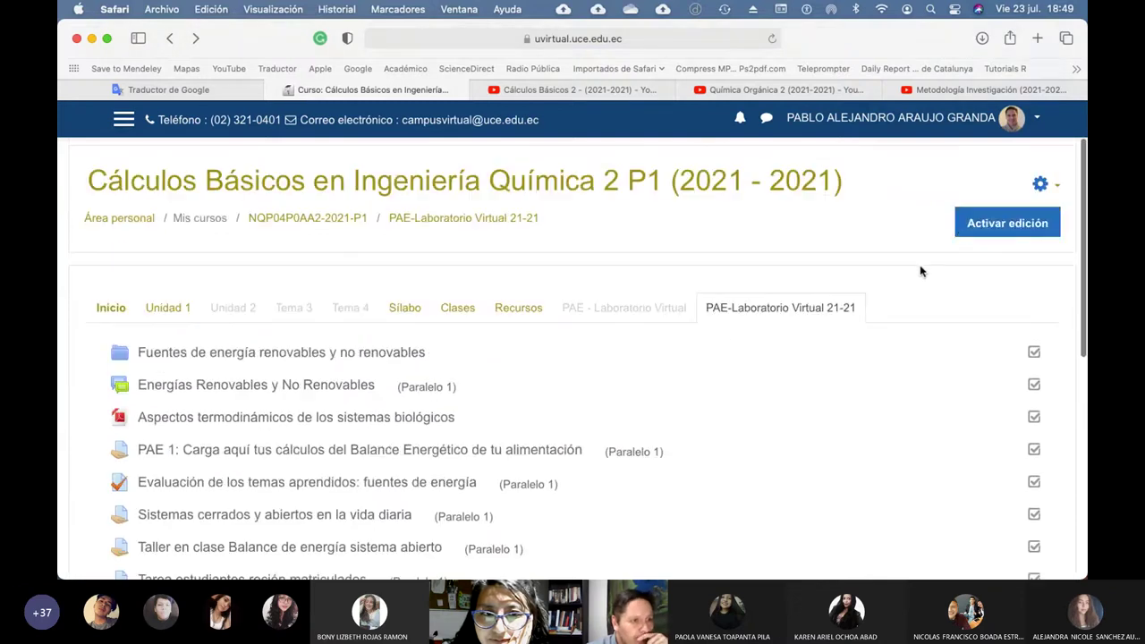
Turn on course editing, add an Auto-selección de grupo activity to PAE-Laboratorio Virtual 21-21 and expand all its settings.
{"action": "left_click", "coordinate": [961, 231]}
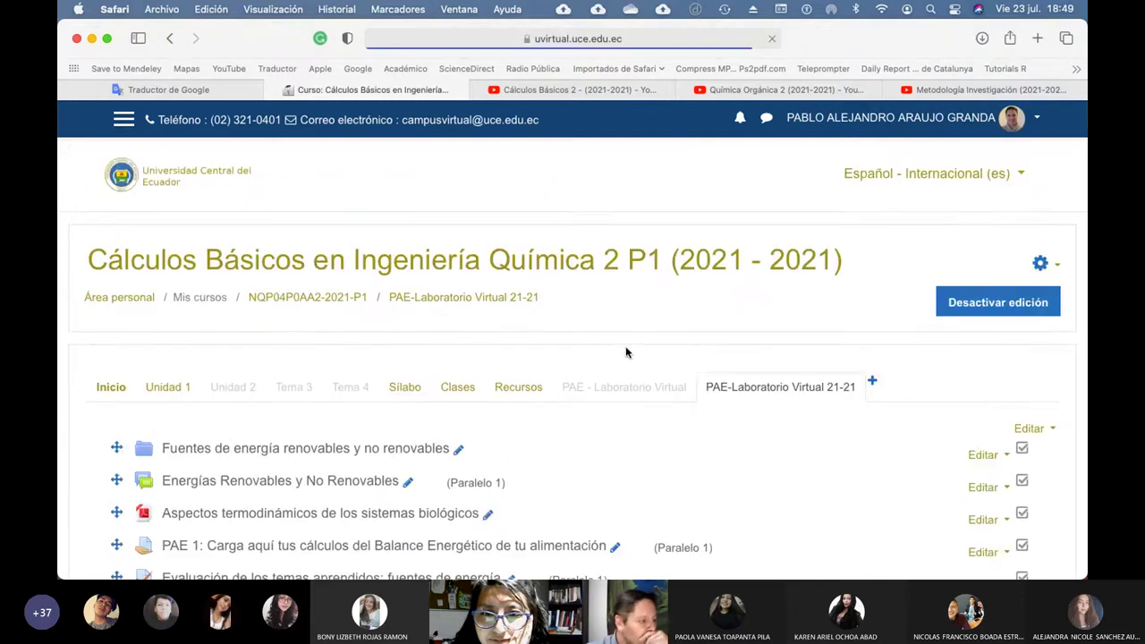
{"action": "scroll", "coordinate": [629, 384], "scroll_direction": "down", "scroll_amount": 6}
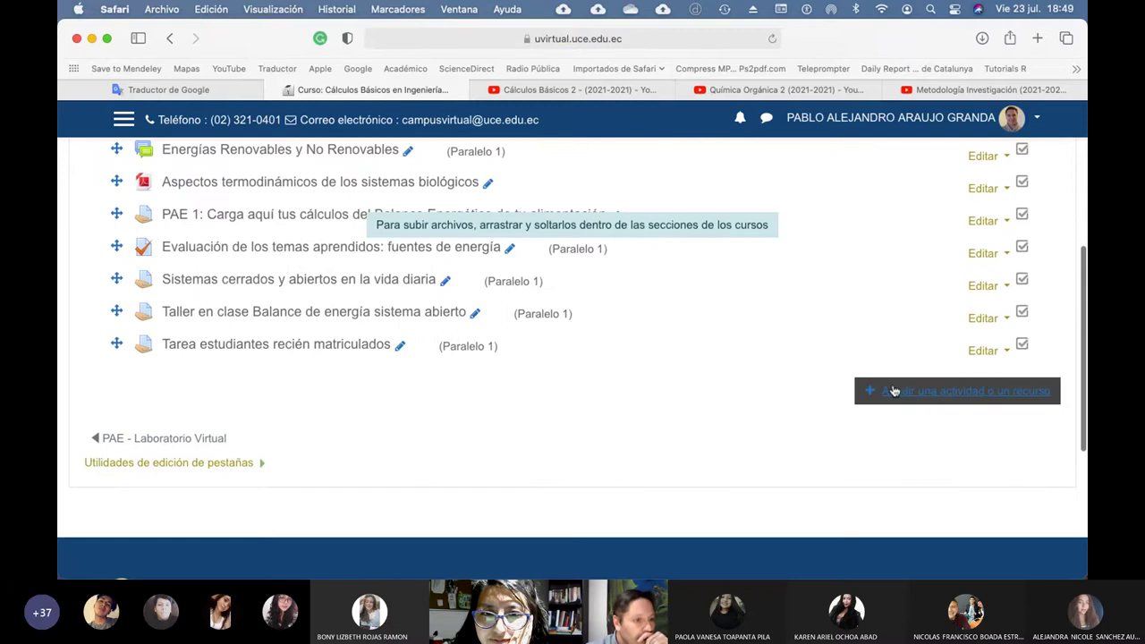
{"action": "left_click", "coordinate": [893, 391]}
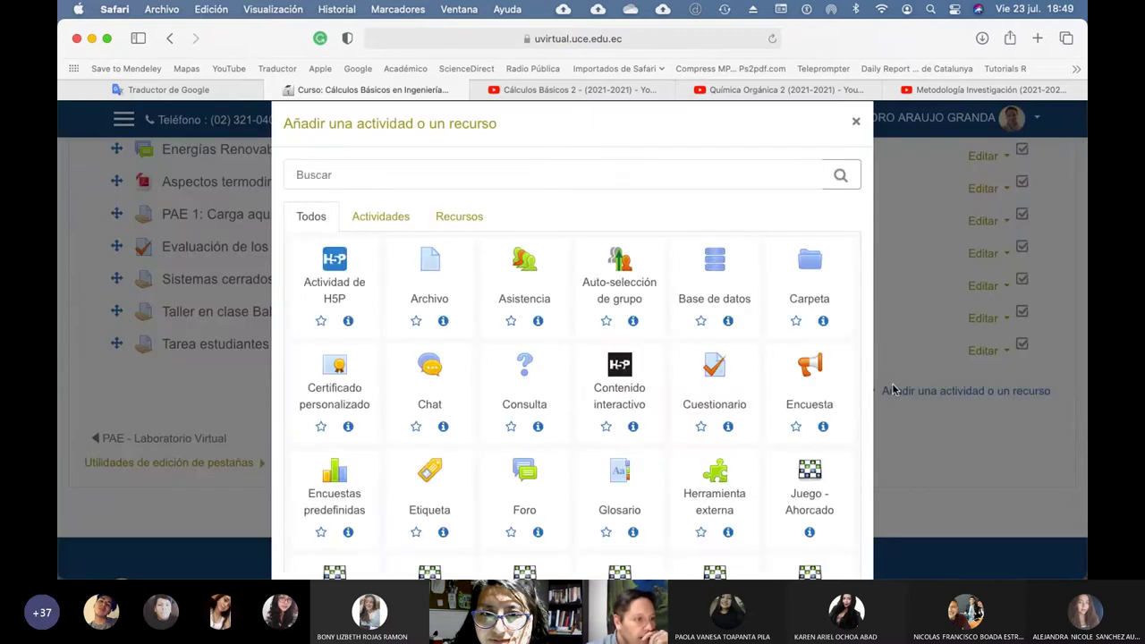
{"action": "left_click", "coordinate": [609, 298]}
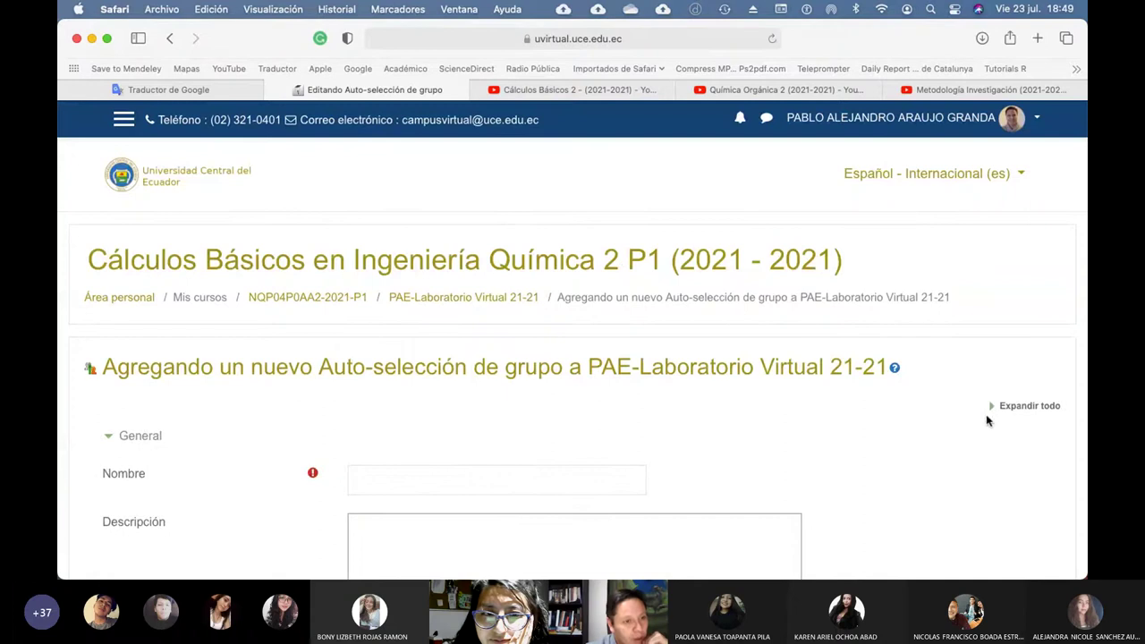
{"action": "left_click", "coordinate": [1029, 406]}
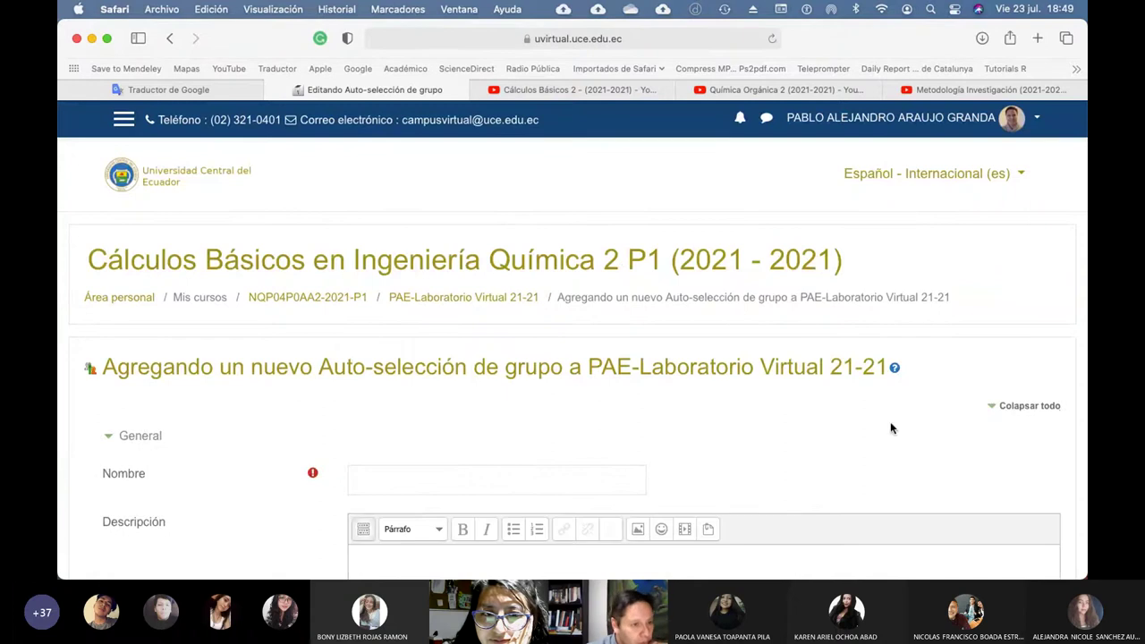
Name the activity "Grupos Juego Renovables" and enter the description "Inscribete en tu grupo".
{"action": "scroll", "coordinate": [767, 414], "scroll_direction": "down", "scroll_amount": 5}
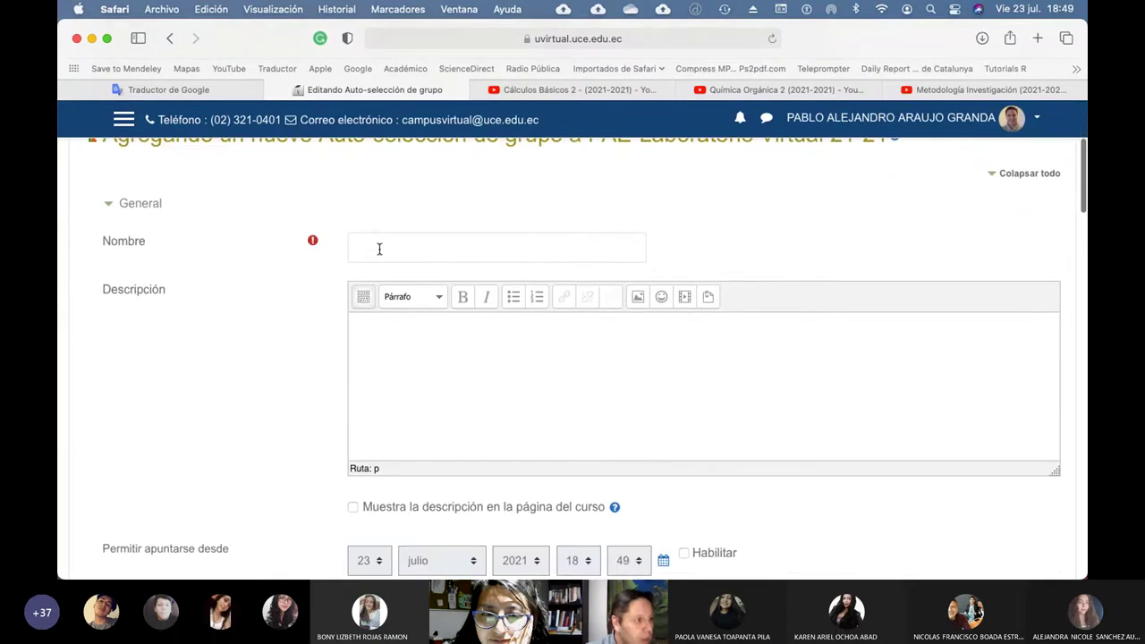
{"action": "left_click", "coordinate": [379, 247]}
{"action": "type", "text": "Grupo"}
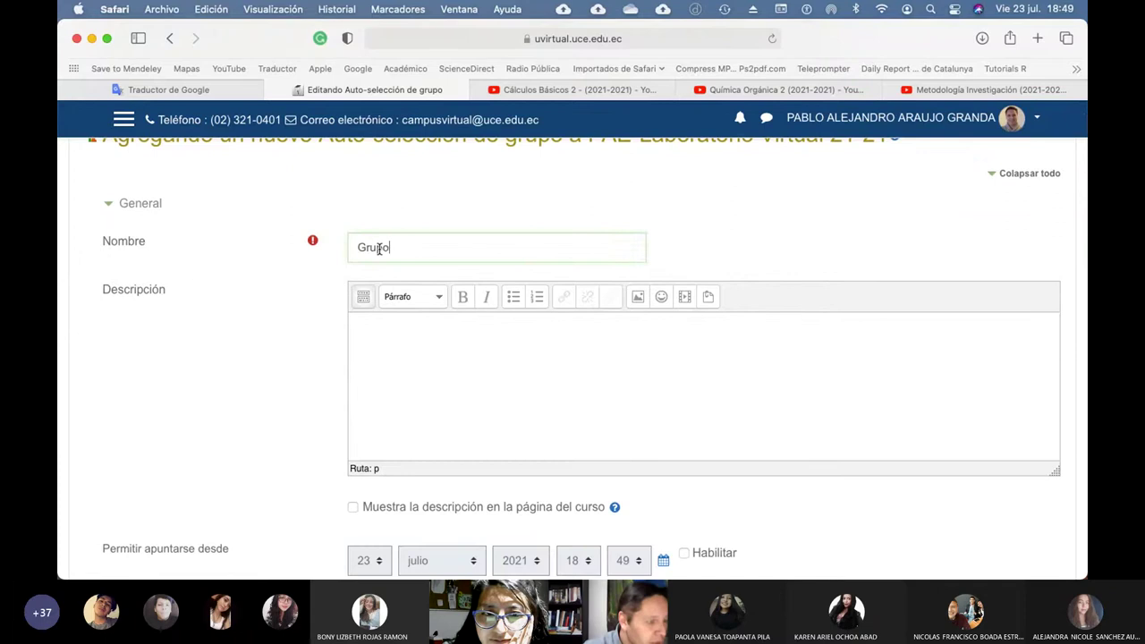
{"action": "type", "text": "s Juego Renovables"}
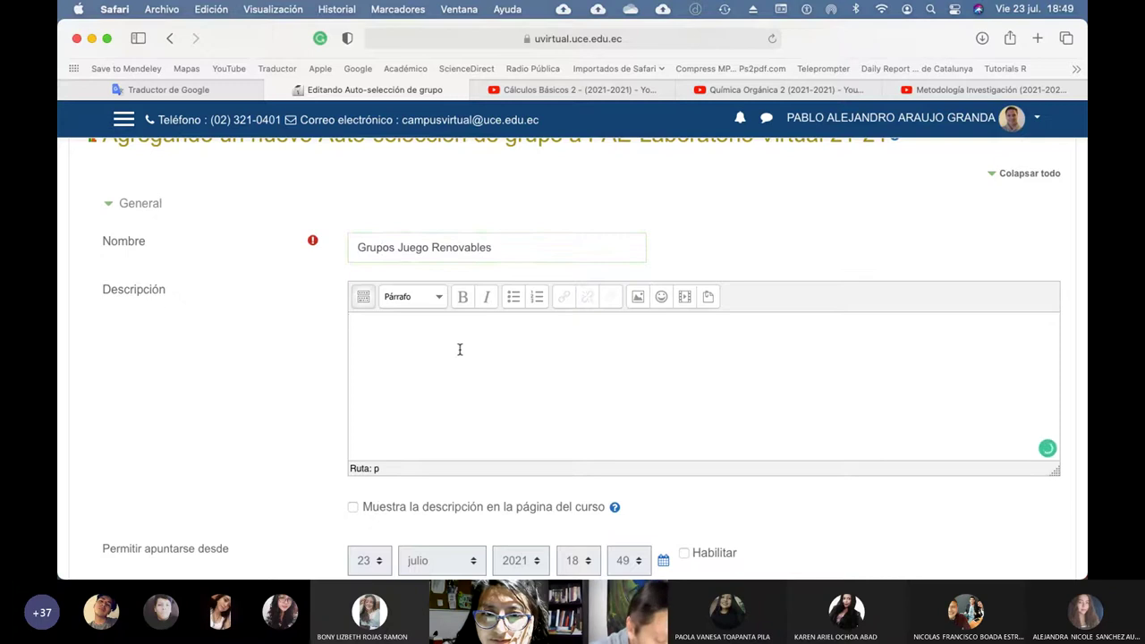
{"action": "type", "text": "Inscribete"}
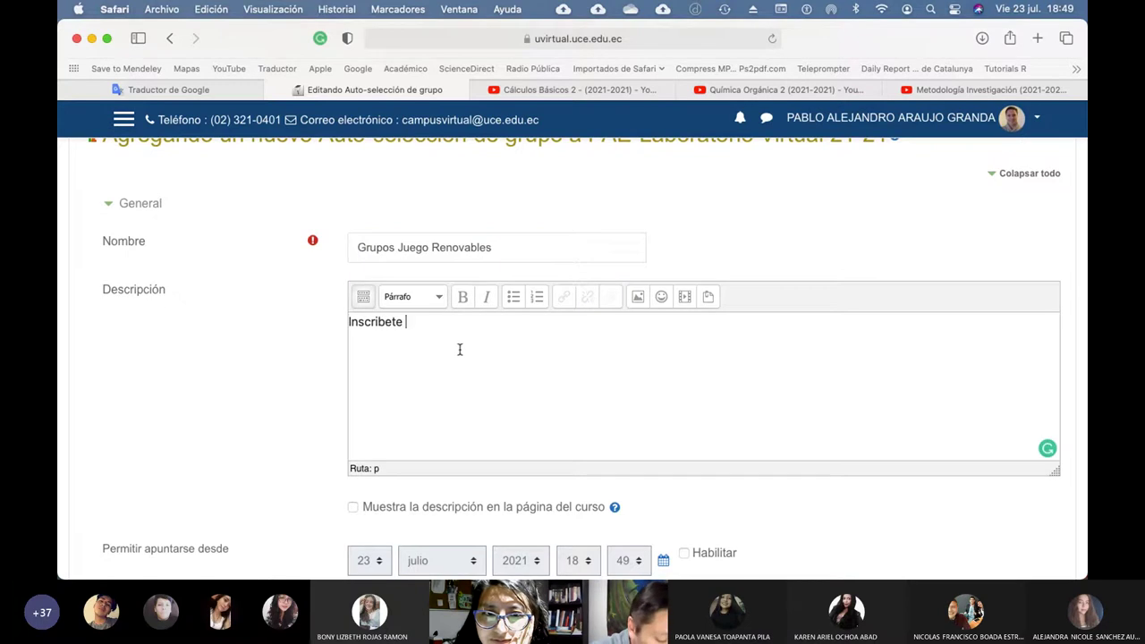
{"action": "type", "text": " en tu grupo"}
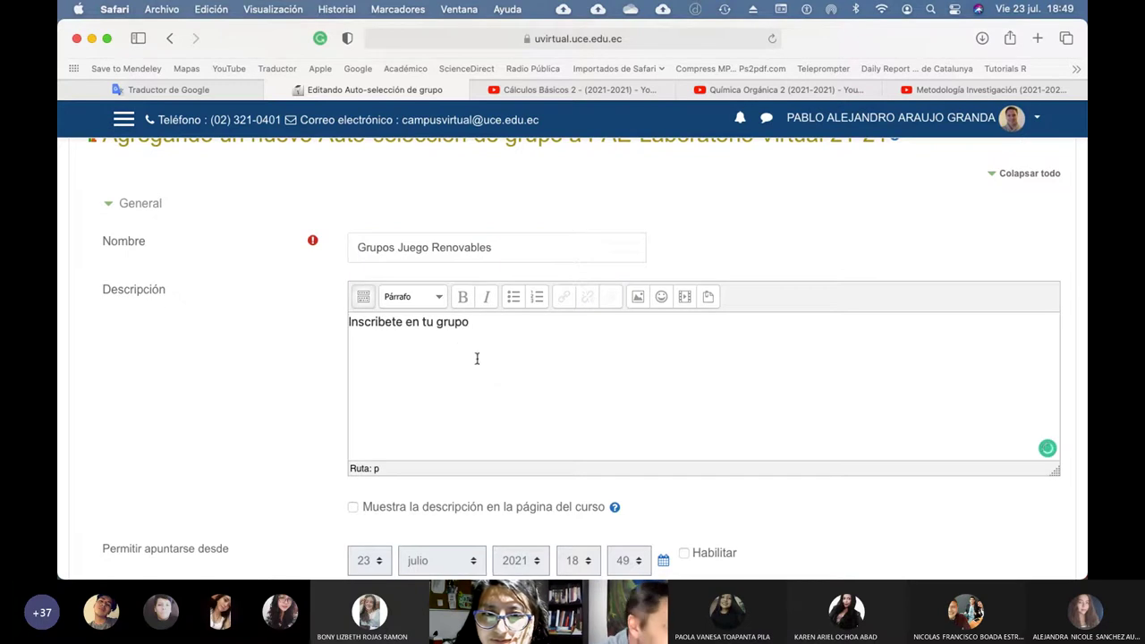
Enable the sign-up opening and closing dates, and set the opening time to 18:55 on 23 julio 2021.
{"action": "scroll", "coordinate": [566, 413], "scroll_direction": "down", "scroll_amount": 5}
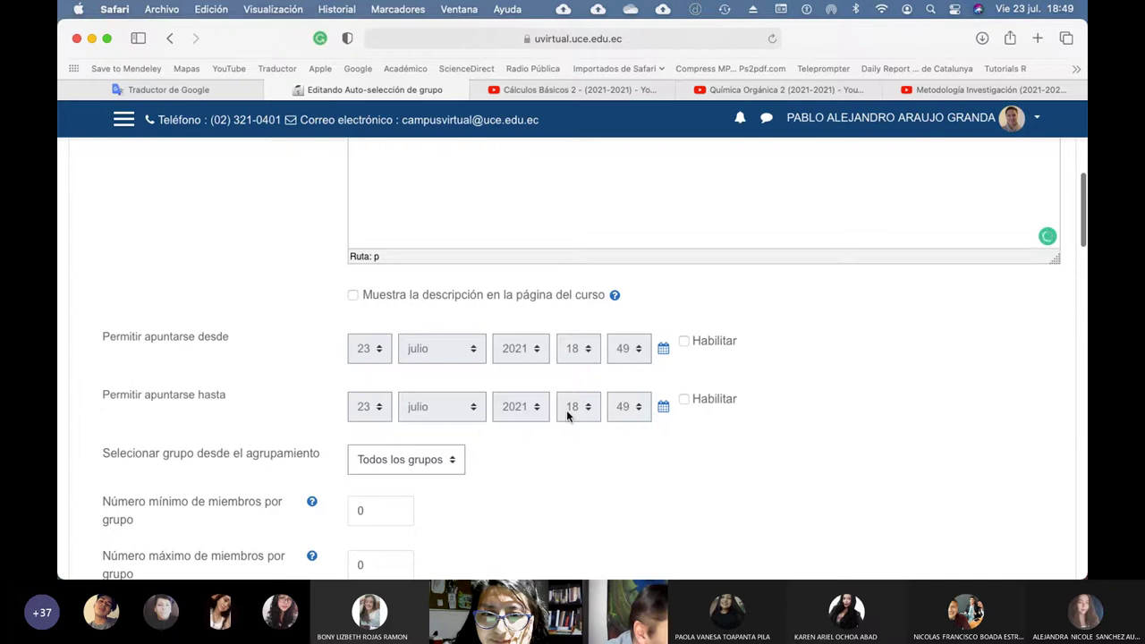
{"action": "left_click", "coordinate": [688, 343]}
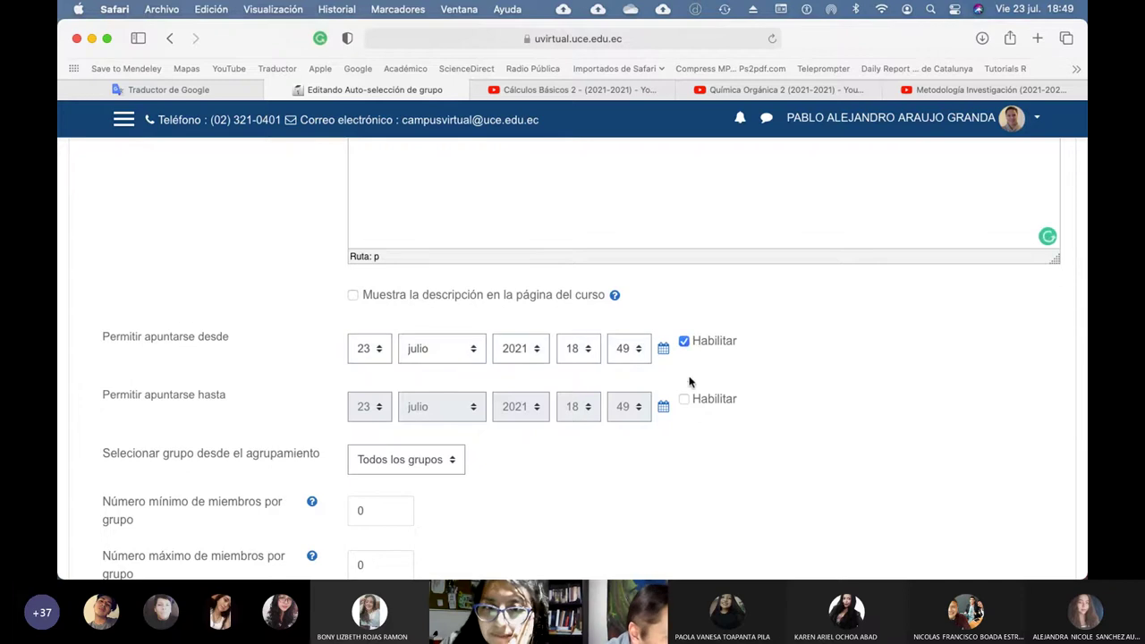
{"action": "left_click", "coordinate": [685, 401]}
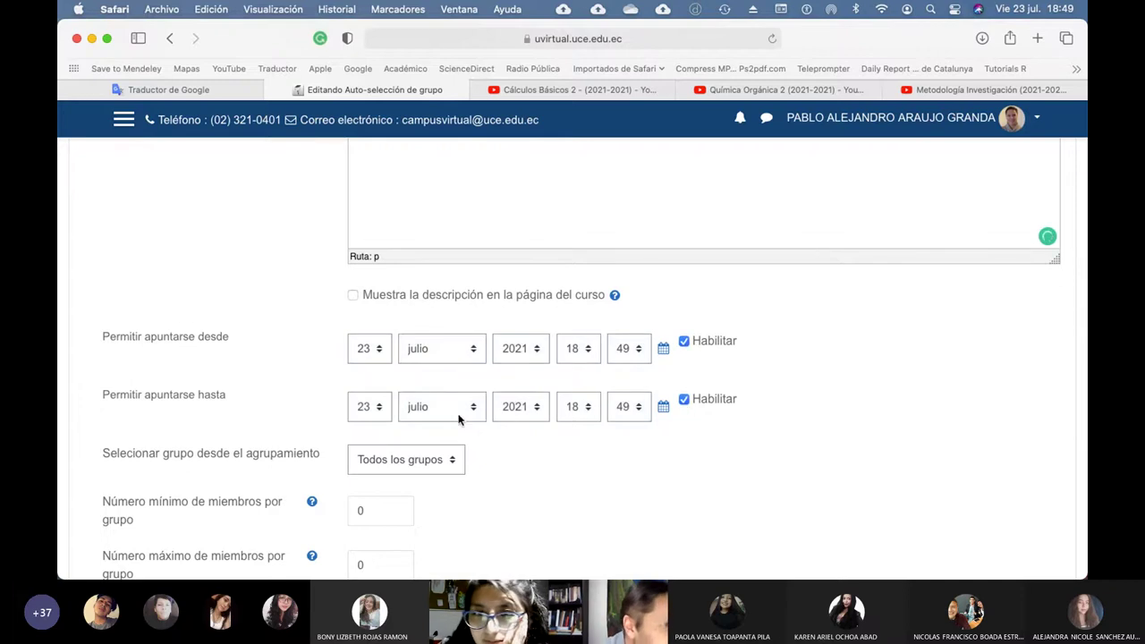
{"action": "left_click", "coordinate": [588, 350]}
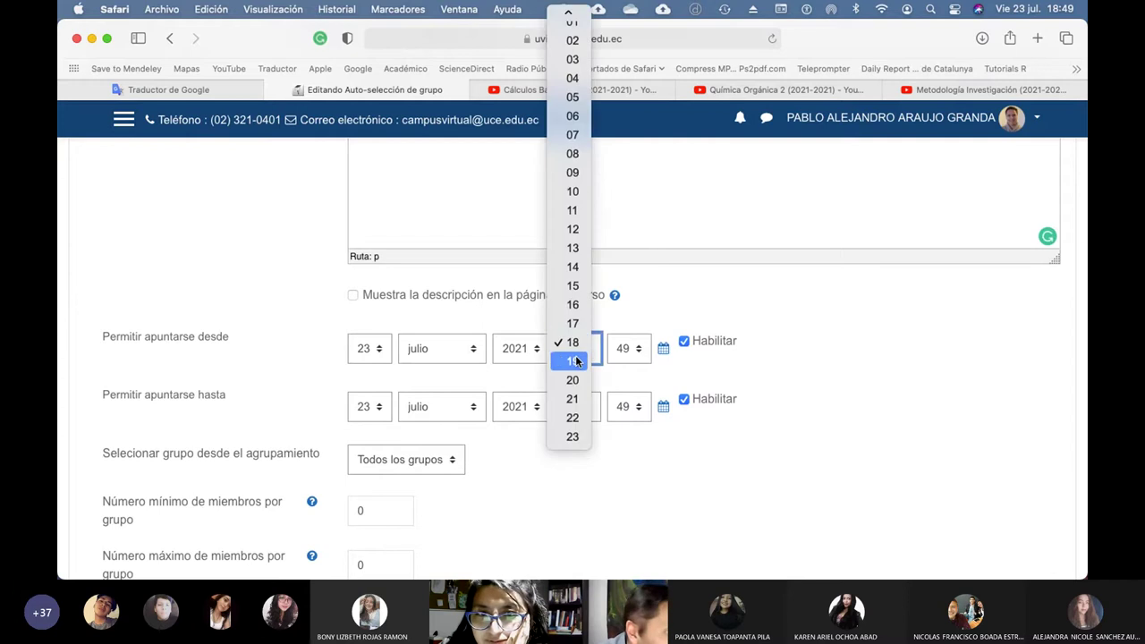
{"action": "left_click", "coordinate": [573, 342]}
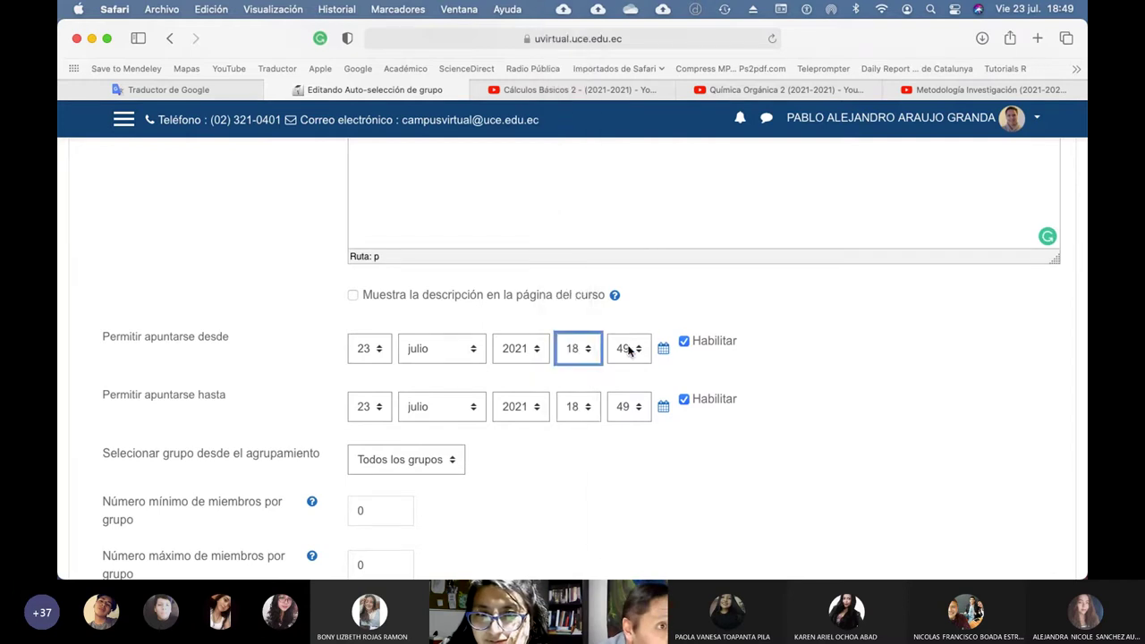
{"action": "left_click", "coordinate": [628, 350]}
{"action": "left_click", "coordinate": [627, 454]}
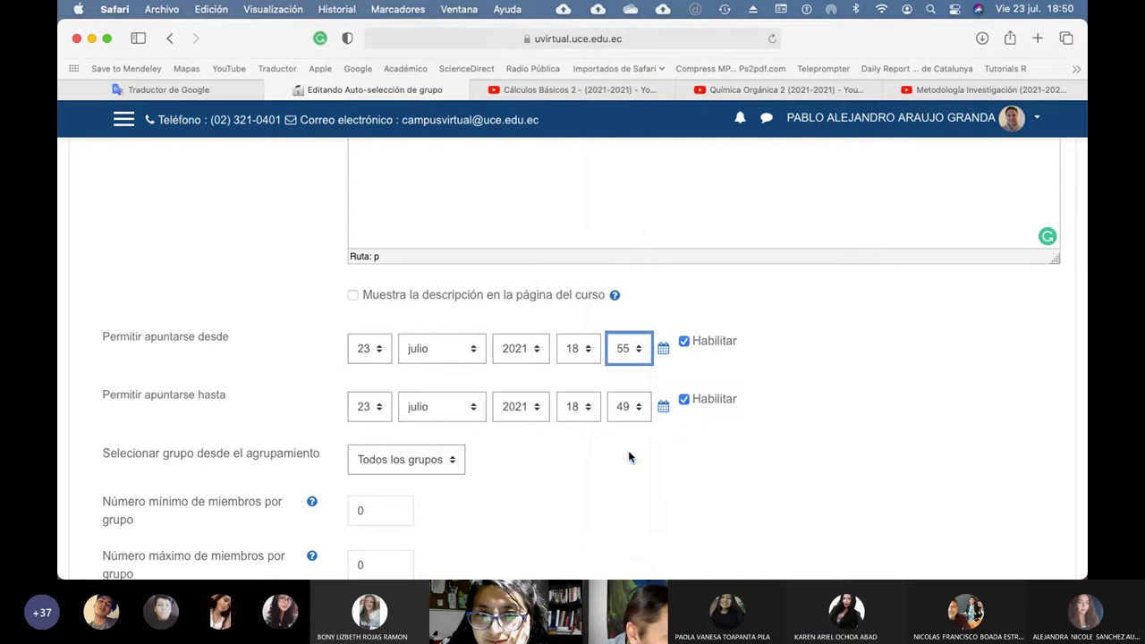
Set the sign-up closing time to 19:30 on the same day.
{"action": "left_click", "coordinate": [588, 414]}
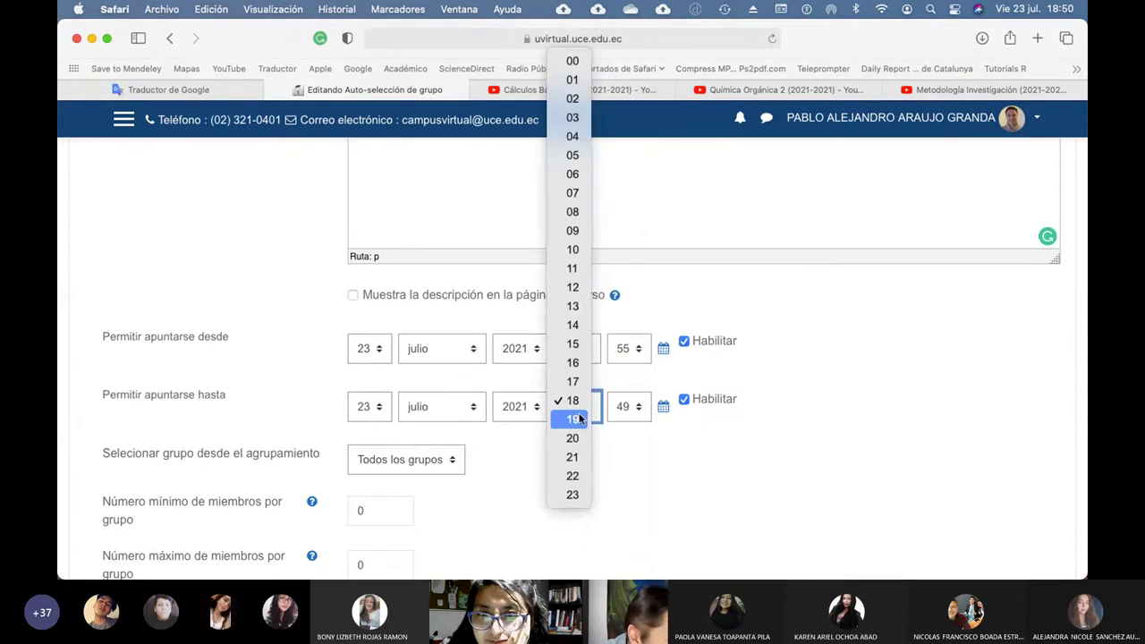
{"action": "left_click", "coordinate": [573, 418]}
{"action": "left_click", "coordinate": [638, 410]}
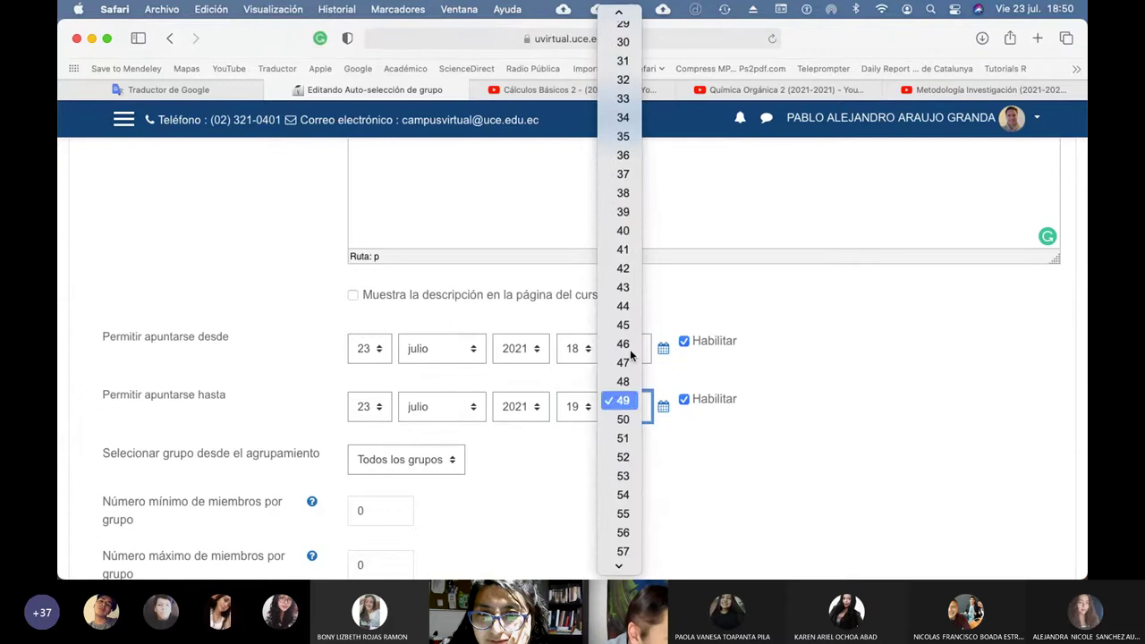
{"action": "left_click", "coordinate": [627, 43]}
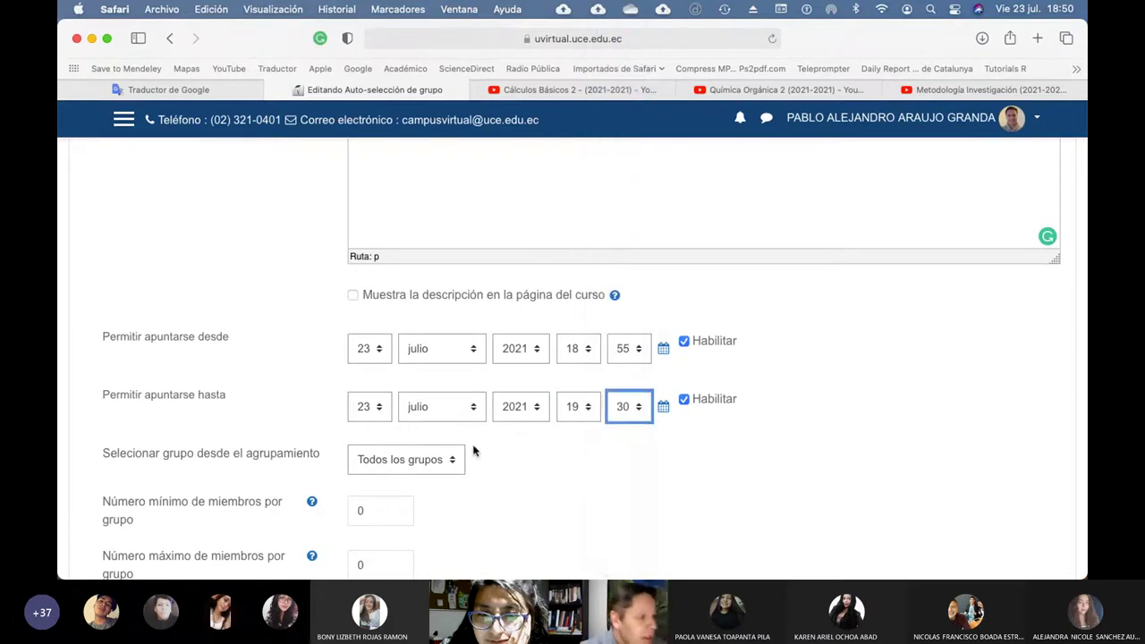
Restrict group selection to the Paralelo 1 grouping and disable the permission for students to create groups.
{"action": "scroll", "coordinate": [528, 485], "scroll_direction": "down", "scroll_amount": 5}
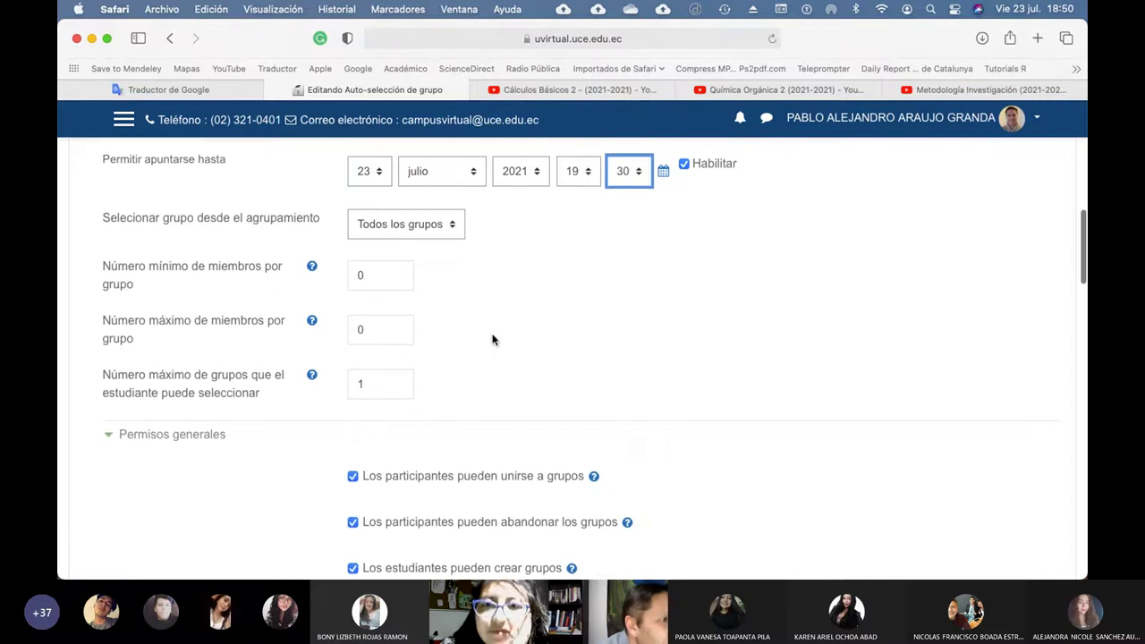
{"action": "left_click", "coordinate": [458, 224]}
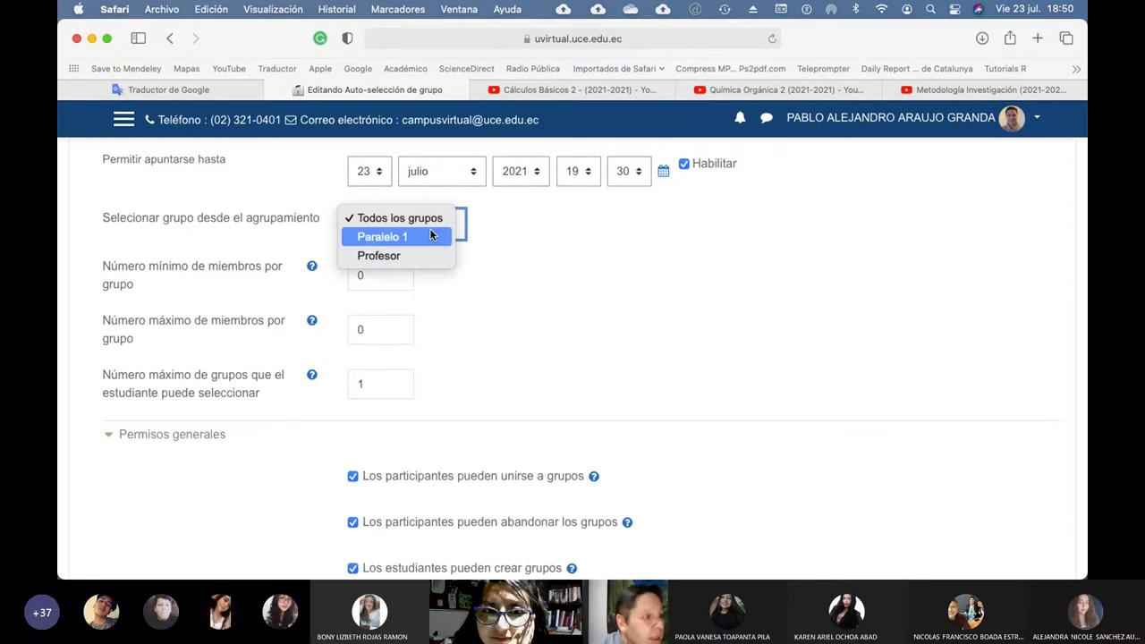
{"action": "left_click", "coordinate": [417, 238]}
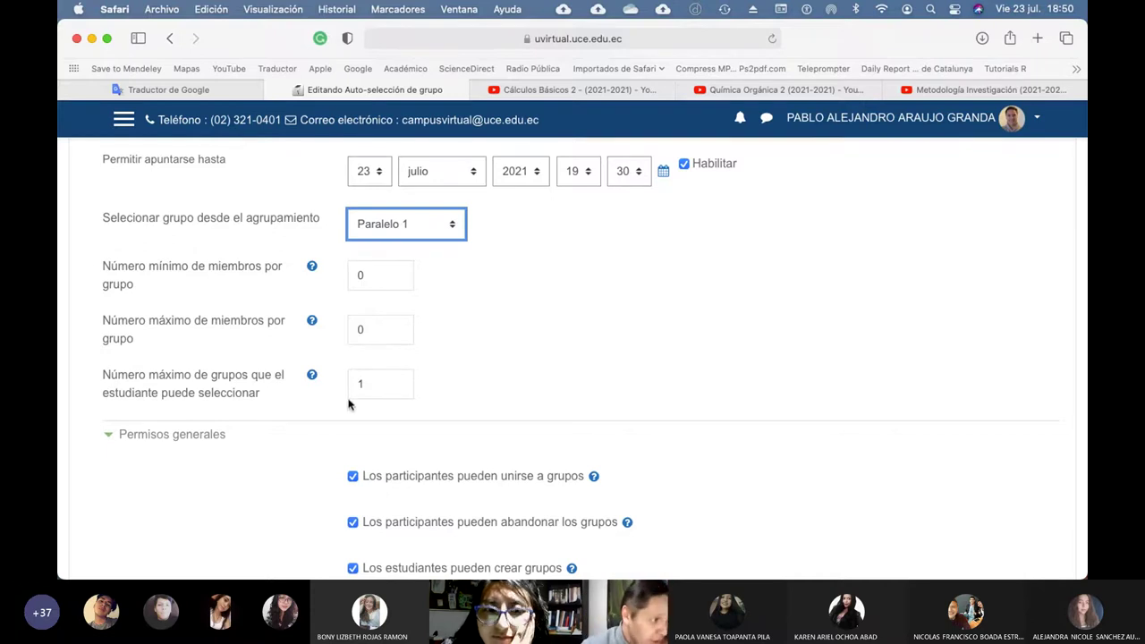
{"action": "scroll", "coordinate": [590, 424], "scroll_direction": "down", "scroll_amount": 5}
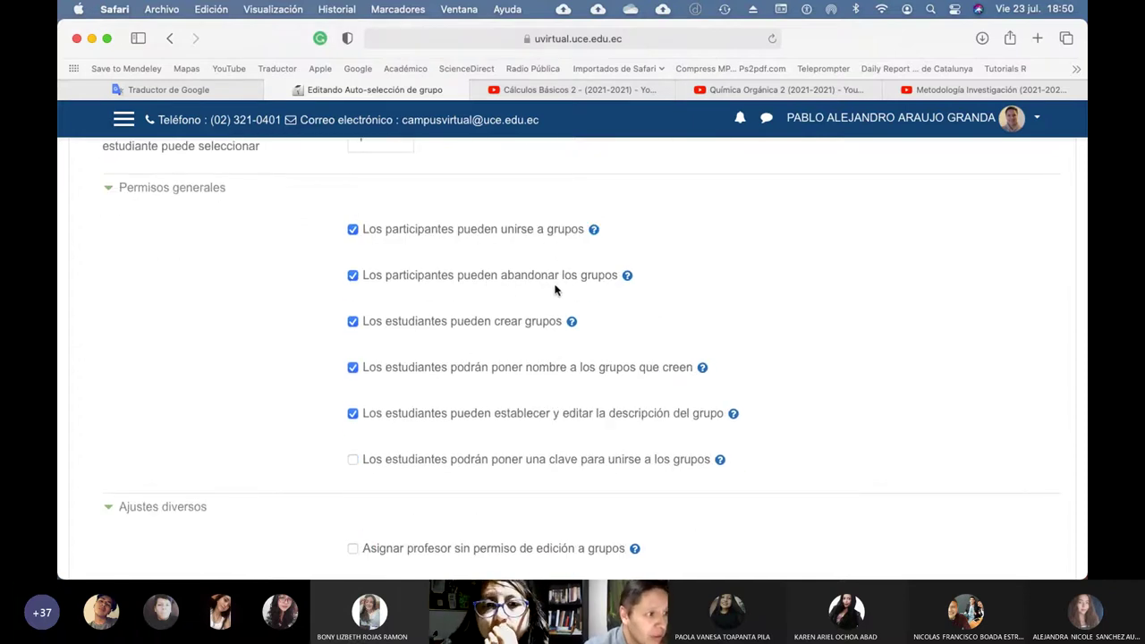
{"action": "left_click", "coordinate": [352, 323]}
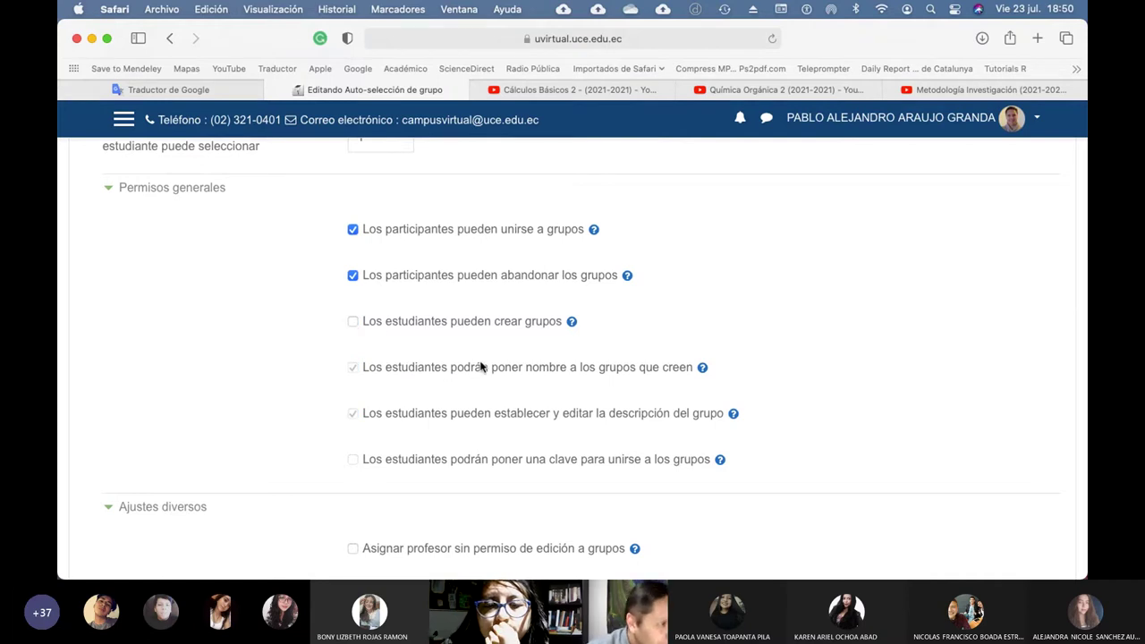
Enable assigning a non-editing teacher to groups, keep Profesor sin permiso de edición as supervisor role, and show assigned teachers.
{"action": "scroll", "coordinate": [480, 366], "scroll_direction": "down", "scroll_amount": 4}
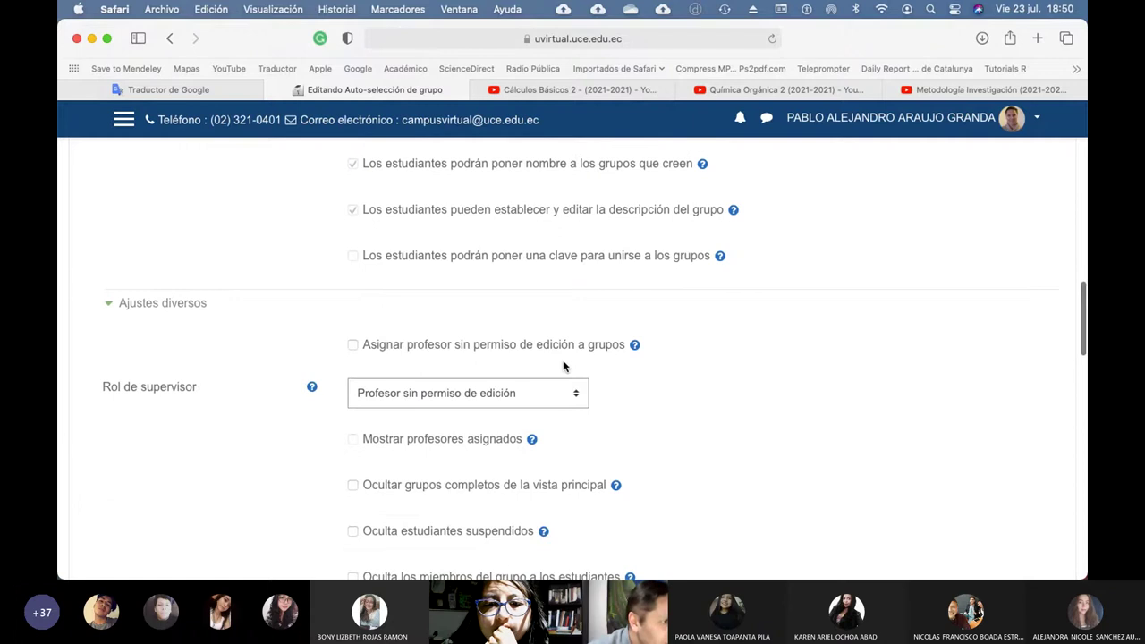
{"action": "scroll", "coordinate": [563, 360], "scroll_direction": "down", "scroll_amount": 2}
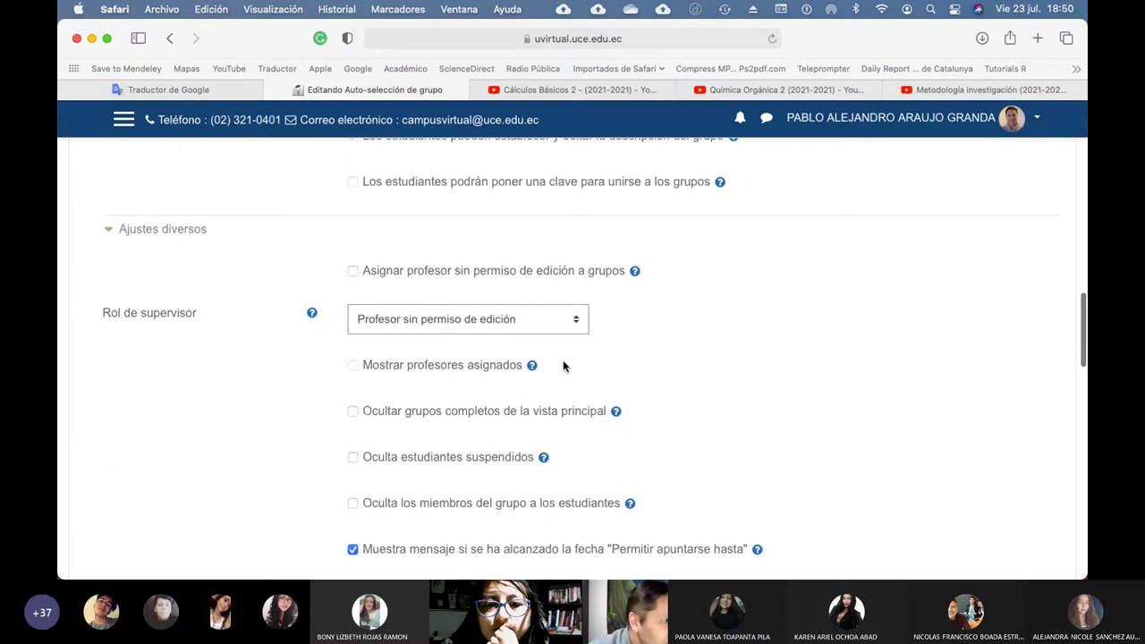
{"action": "left_click", "coordinate": [530, 320]}
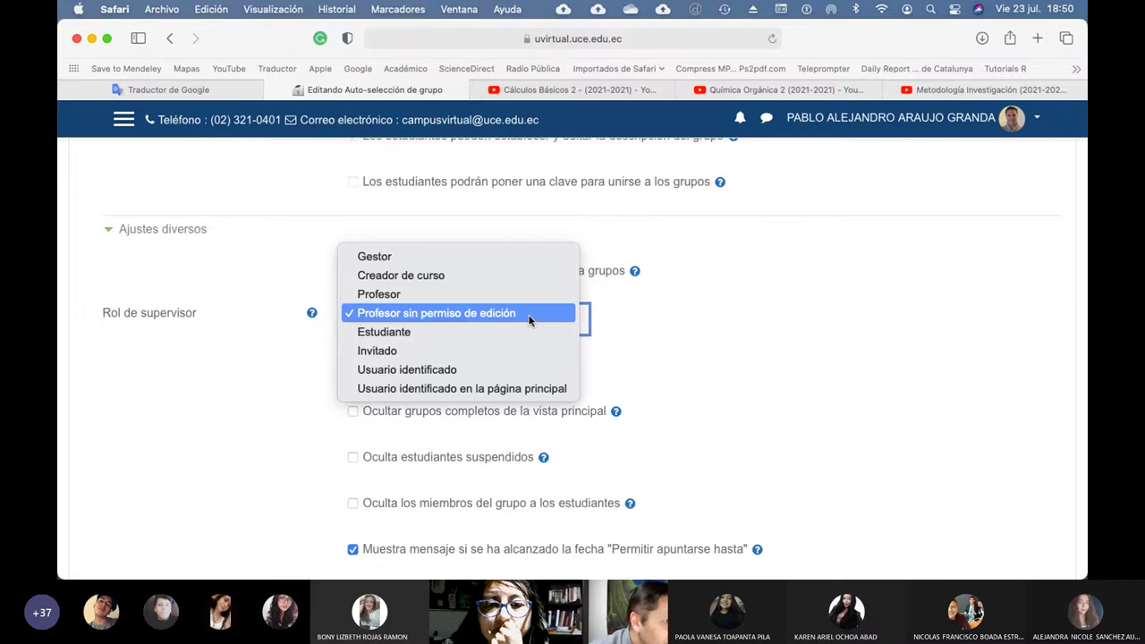
{"action": "left_click", "coordinate": [530, 313]}
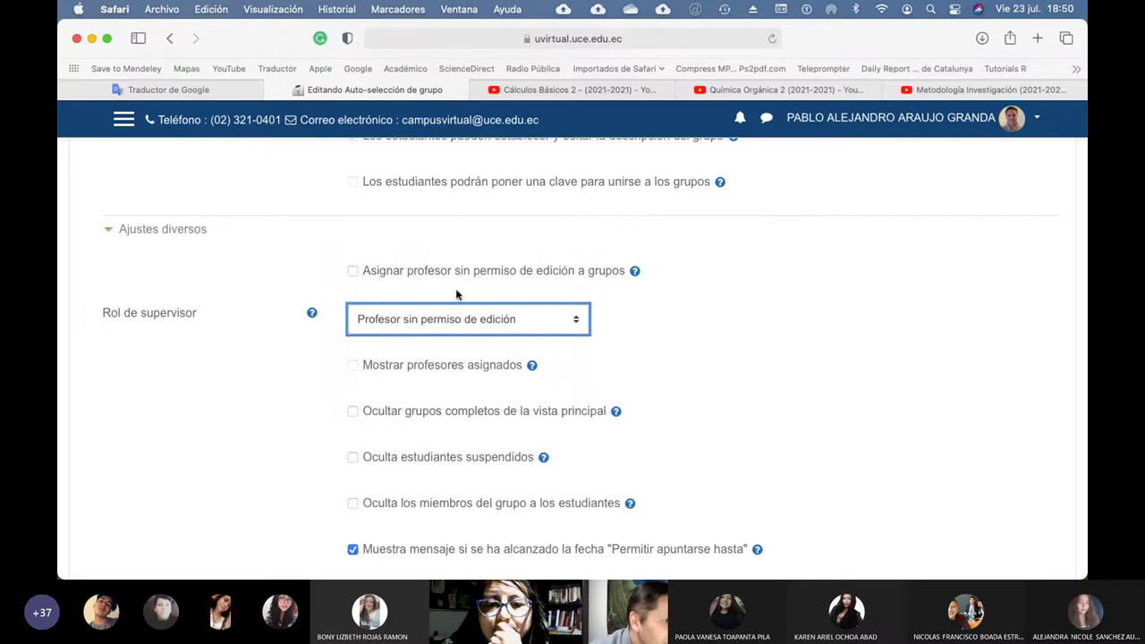
{"action": "left_click", "coordinate": [353, 271]}
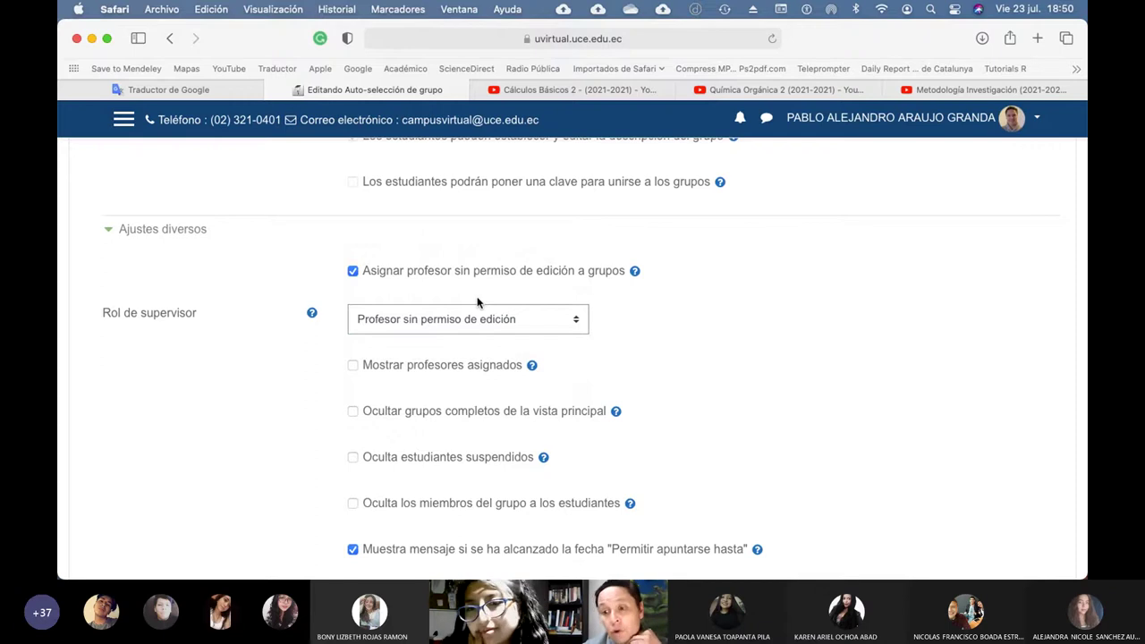
{"action": "scroll", "coordinate": [667, 366], "scroll_direction": "down", "scroll_amount": 3}
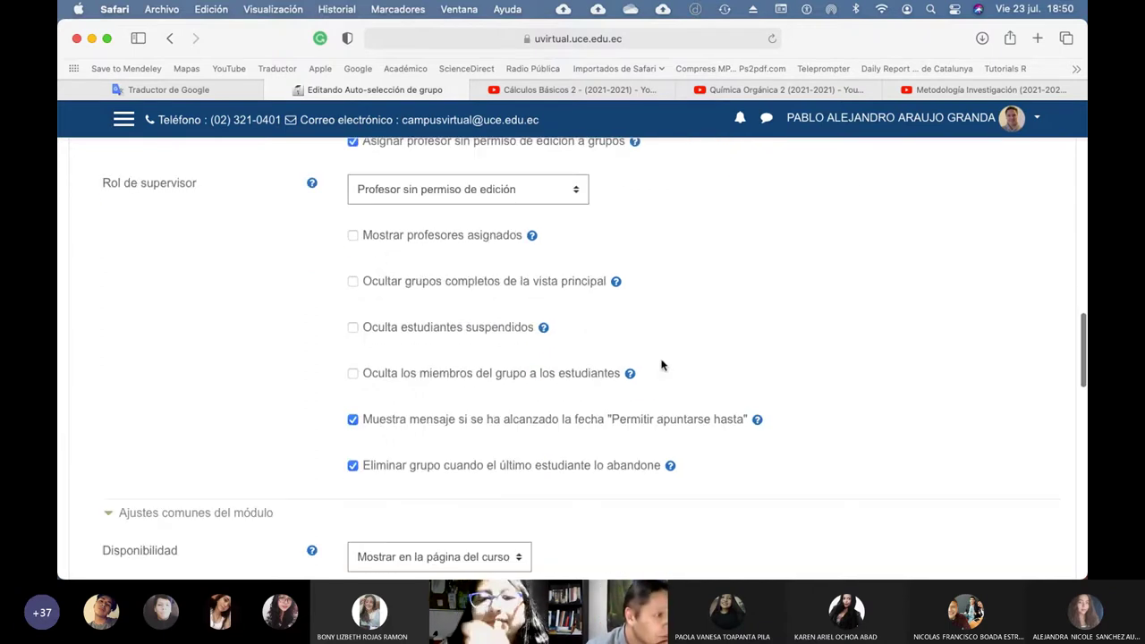
{"action": "left_click", "coordinate": [352, 236]}
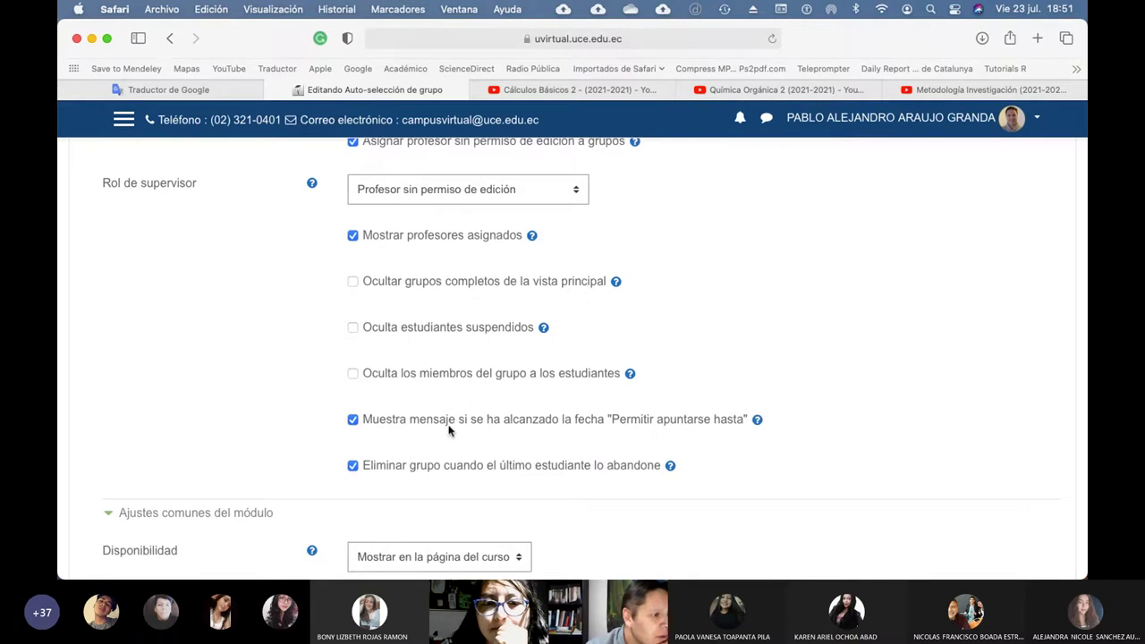
Set completion tracking to "Mostrar la actividad como completada cuando se cumplan las condiciones".
{"action": "scroll", "coordinate": [522, 437], "scroll_direction": "down", "scroll_amount": 5}
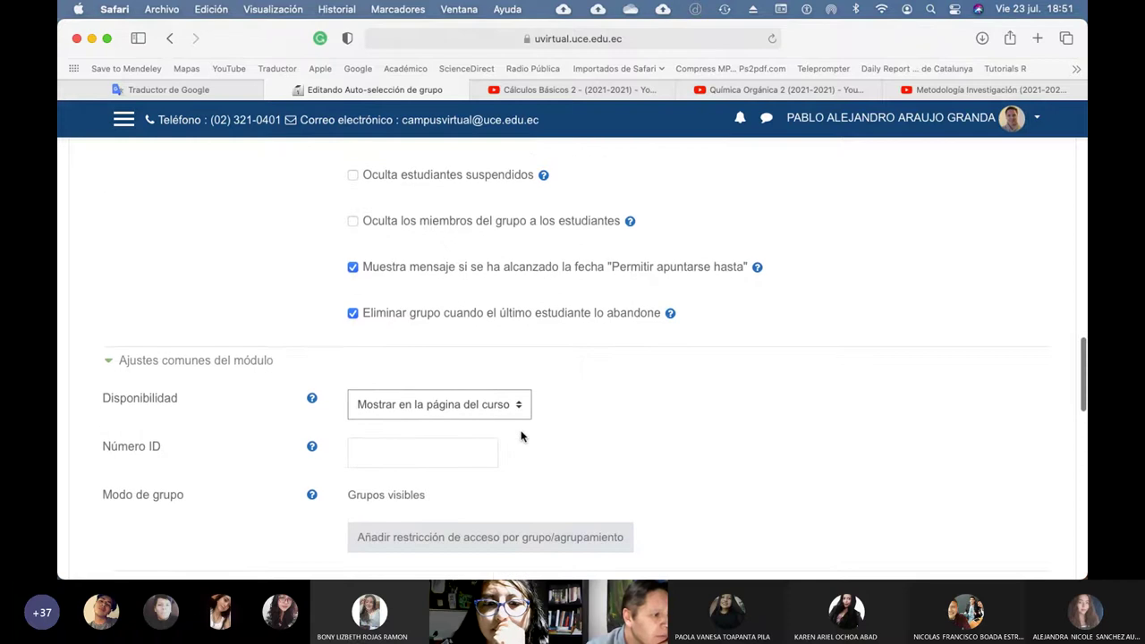
{"action": "scroll", "coordinate": [591, 416], "scroll_direction": "down", "scroll_amount": 6}
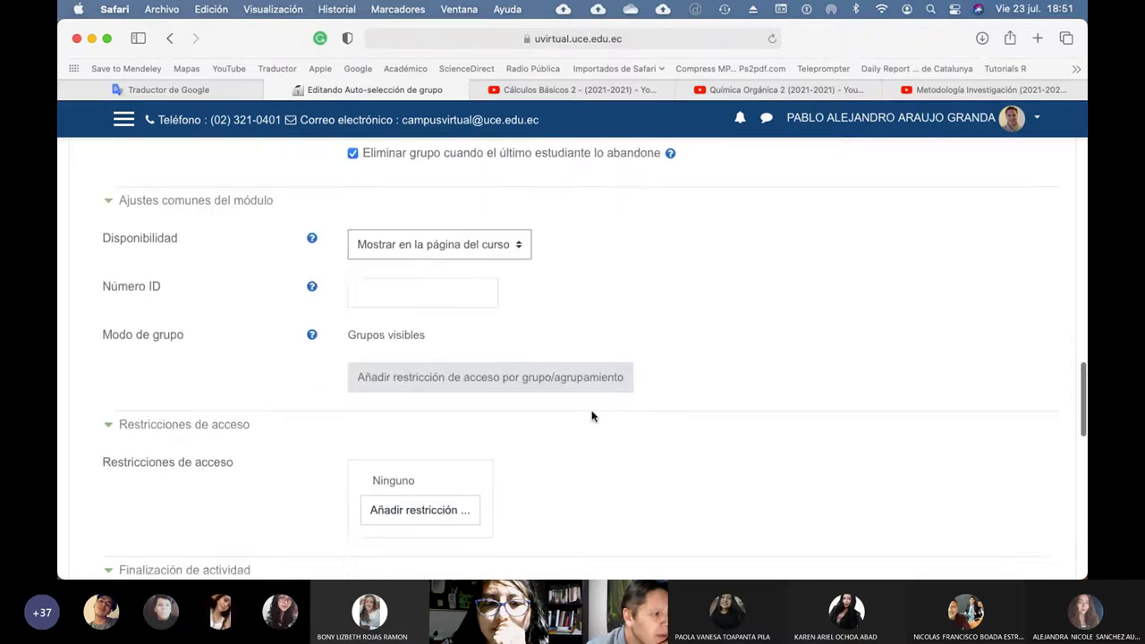
{"action": "scroll", "coordinate": [540, 430], "scroll_direction": "down", "scroll_amount": 2}
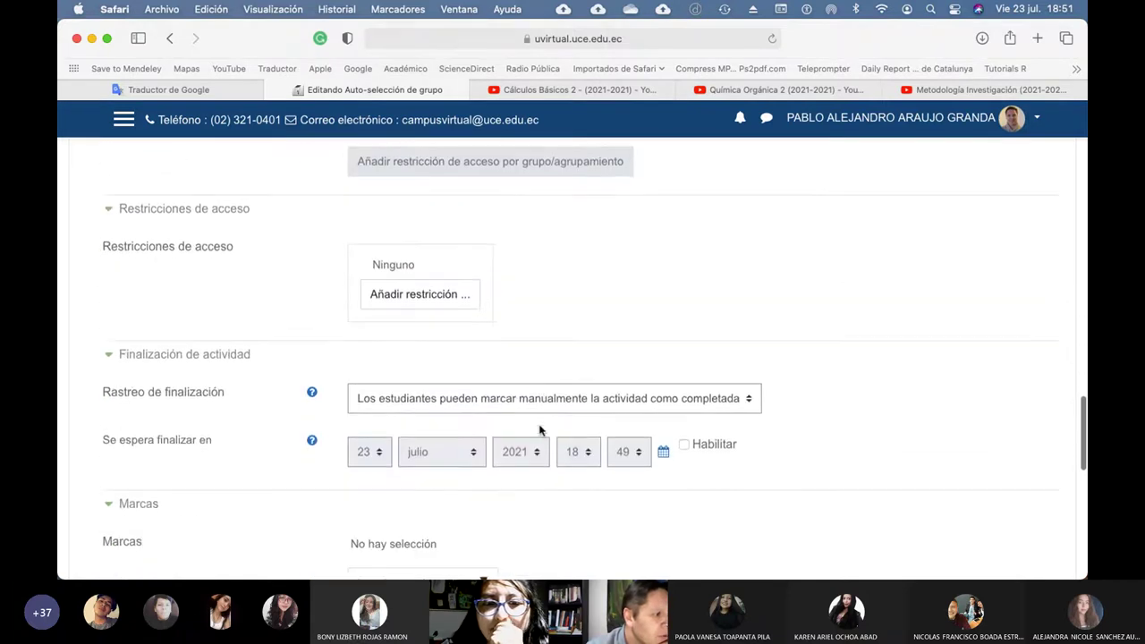
{"action": "left_click", "coordinate": [507, 360]}
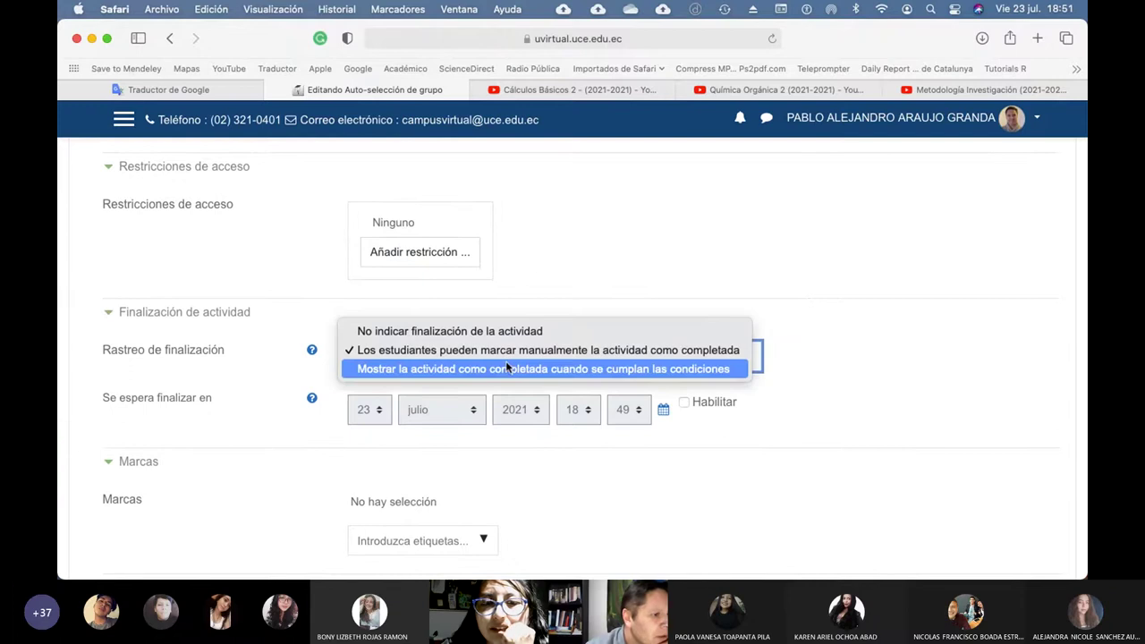
{"action": "left_click", "coordinate": [509, 369]}
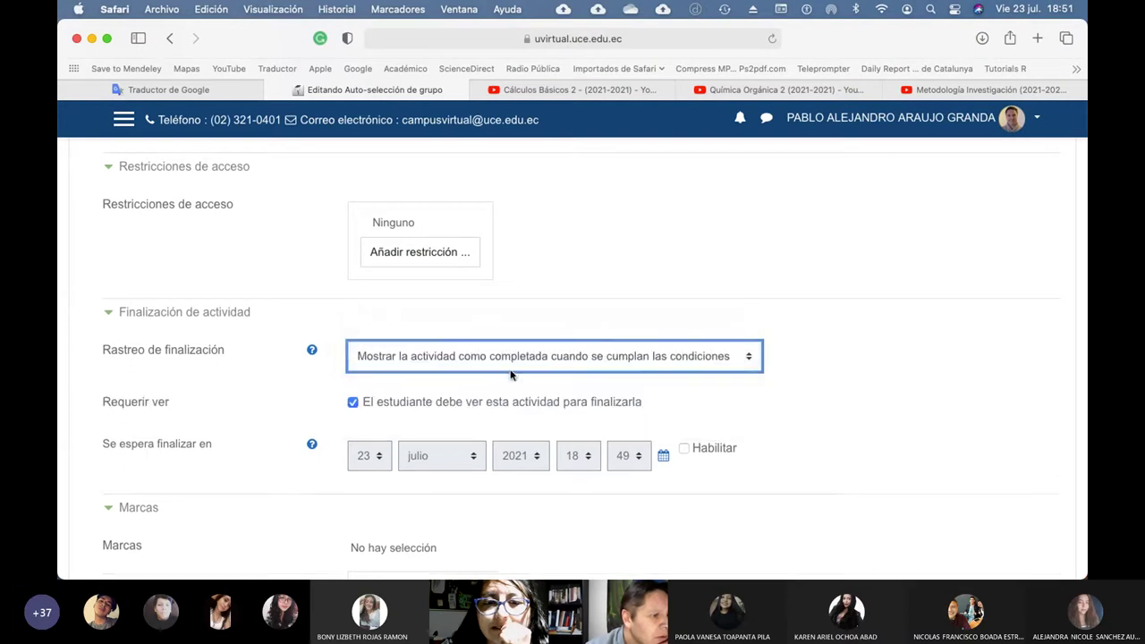
Review the group self-selection settings, save them and return to the course.
{"action": "scroll", "coordinate": [499, 426], "scroll_direction": "down", "scroll_amount": 8}
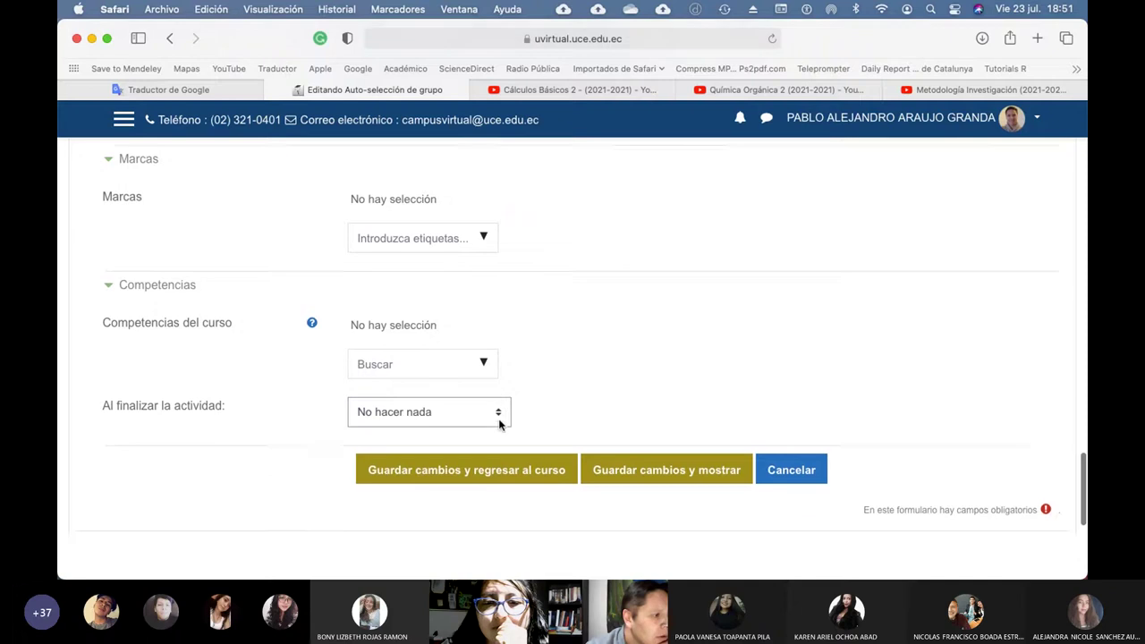
{"action": "scroll", "coordinate": [499, 426], "scroll_direction": "up", "scroll_amount": 15}
{"action": "scroll", "coordinate": [501, 425], "scroll_direction": "up", "scroll_amount": 10}
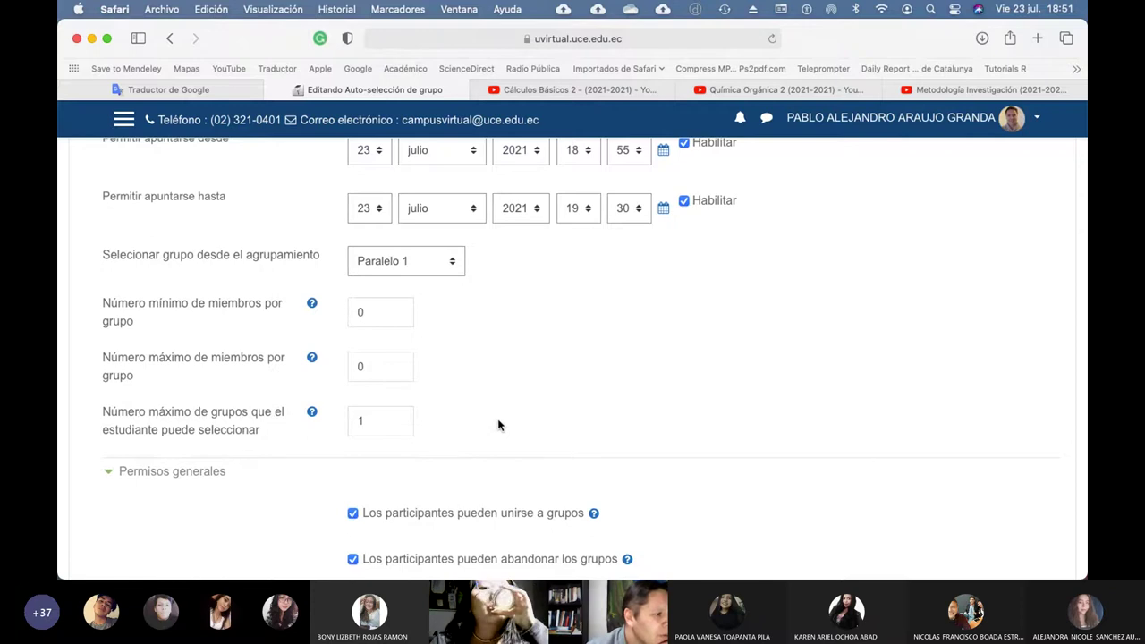
{"action": "scroll", "coordinate": [510, 422], "scroll_direction": "down", "scroll_amount": 20}
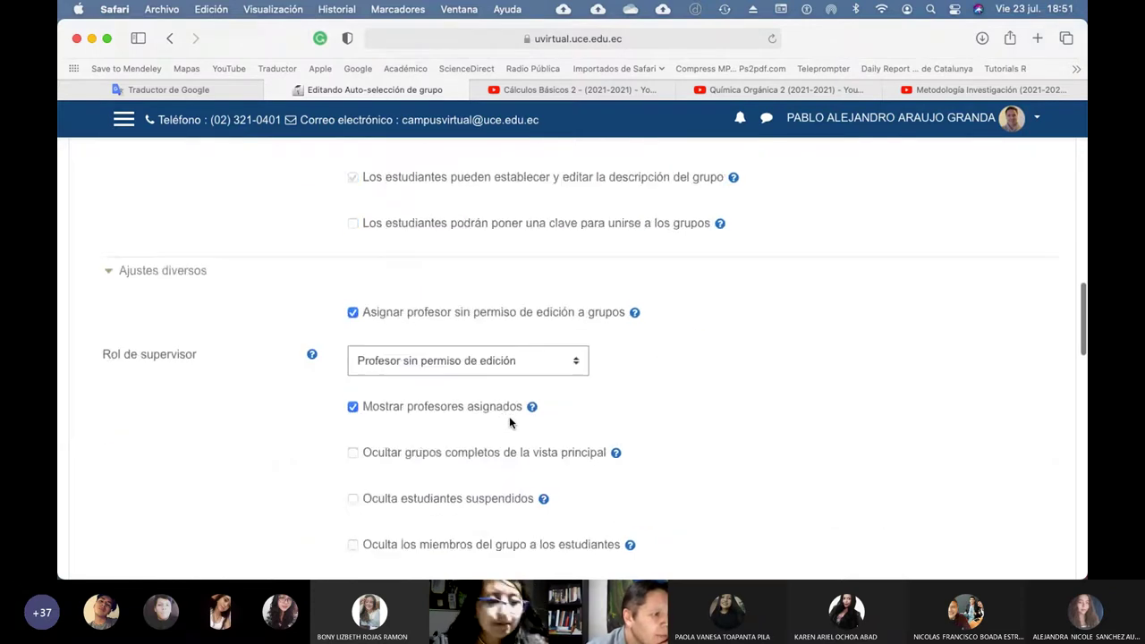
{"action": "scroll", "coordinate": [510, 422], "scroll_direction": "down", "scroll_amount": 10}
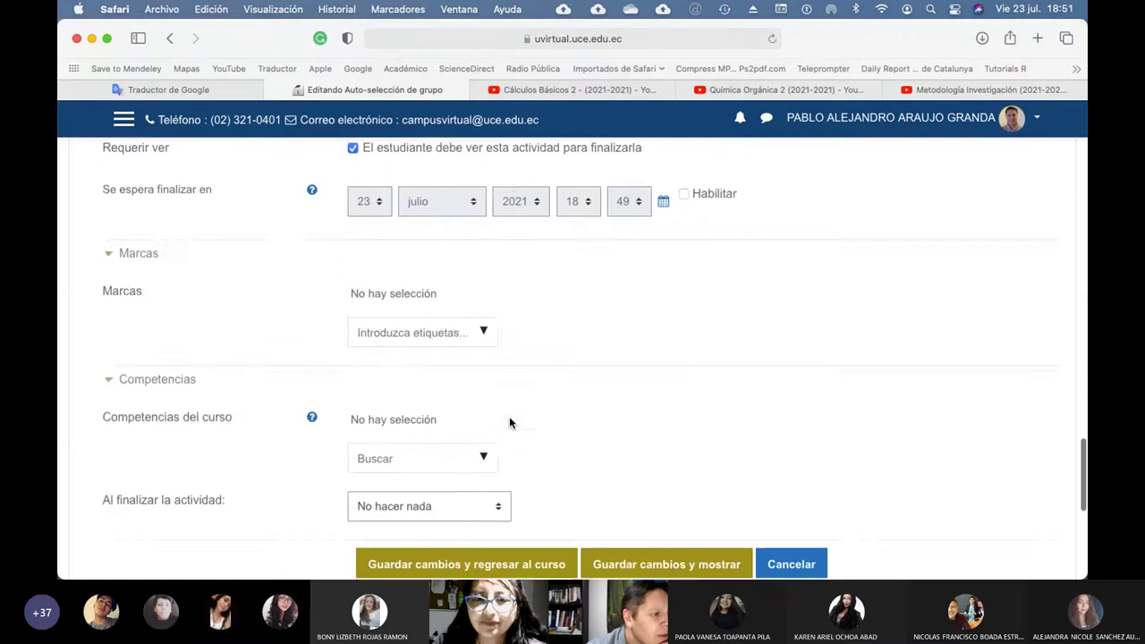
{"action": "left_click", "coordinate": [483, 367]}
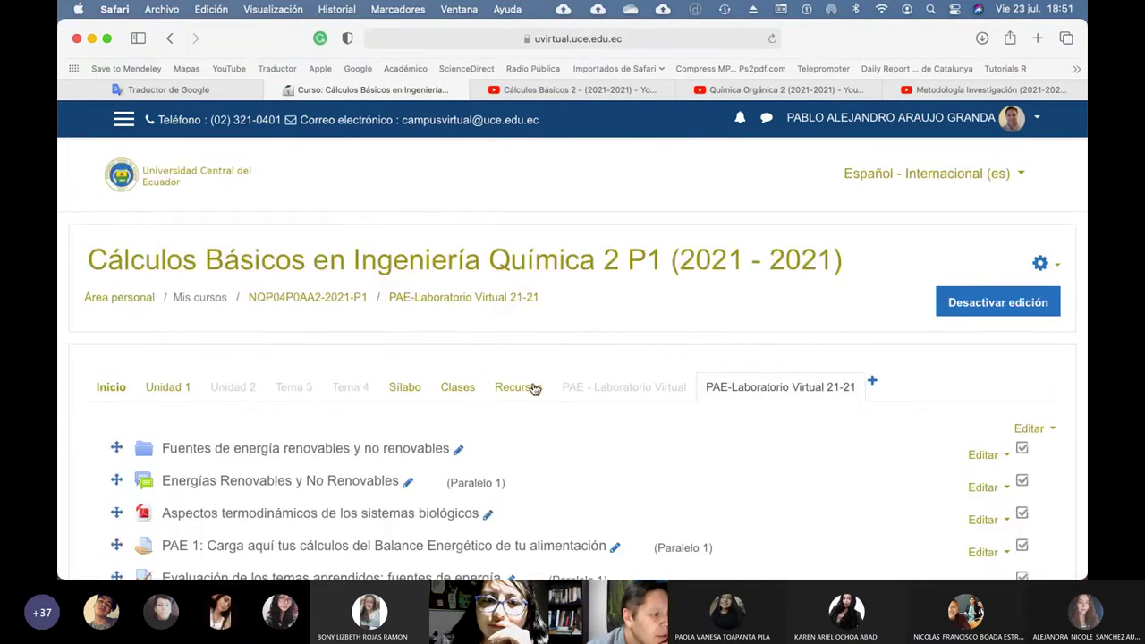
Open the Grupos Juego Renovables activity and examine its sign-up dates, groups and member list.
{"action": "scroll", "coordinate": [533, 385], "scroll_direction": "down", "scroll_amount": 5}
{"action": "left_click", "coordinate": [279, 455]}
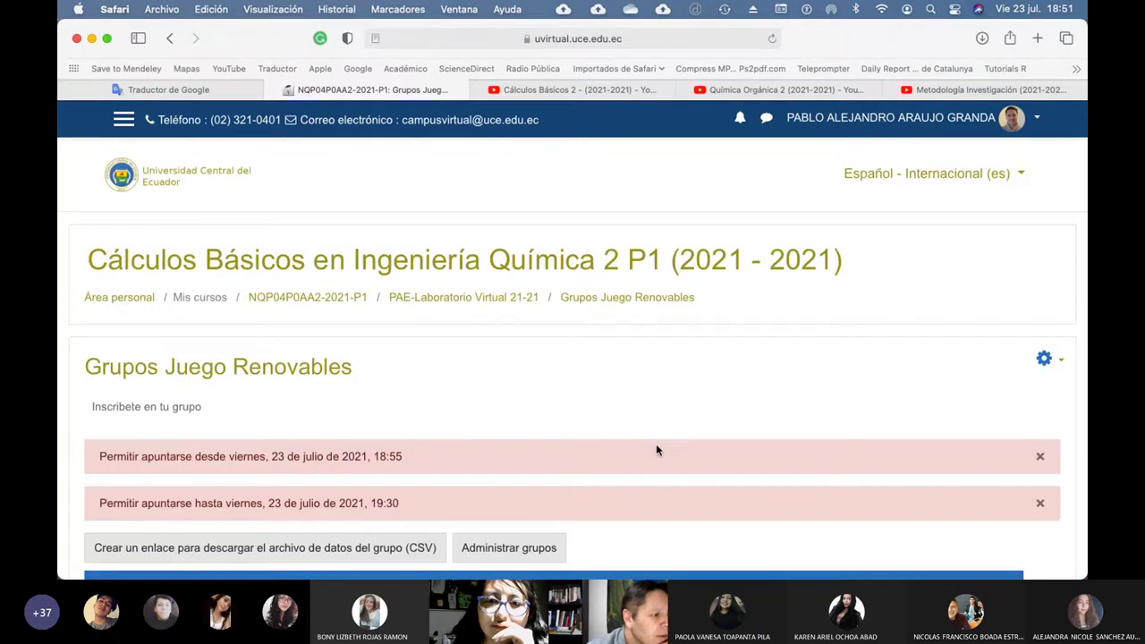
{"action": "scroll", "coordinate": [675, 447], "scroll_direction": "down", "scroll_amount": 9}
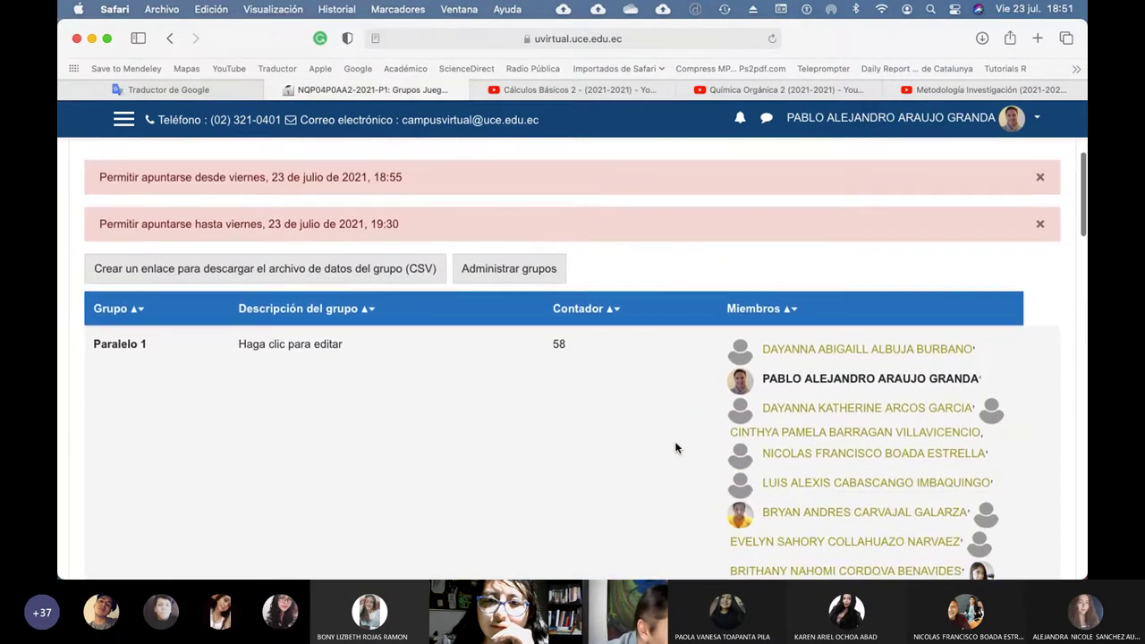
{"action": "scroll", "coordinate": [676, 448], "scroll_direction": "down", "scroll_amount": 20}
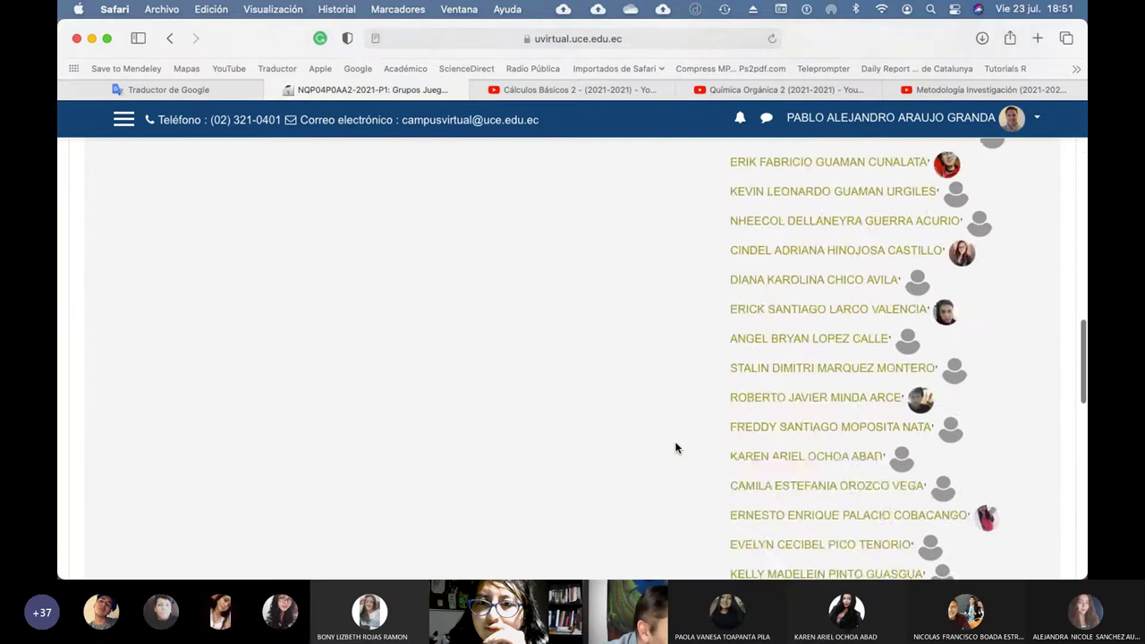
{"action": "scroll", "coordinate": [675, 447], "scroll_direction": "up", "scroll_amount": 20}
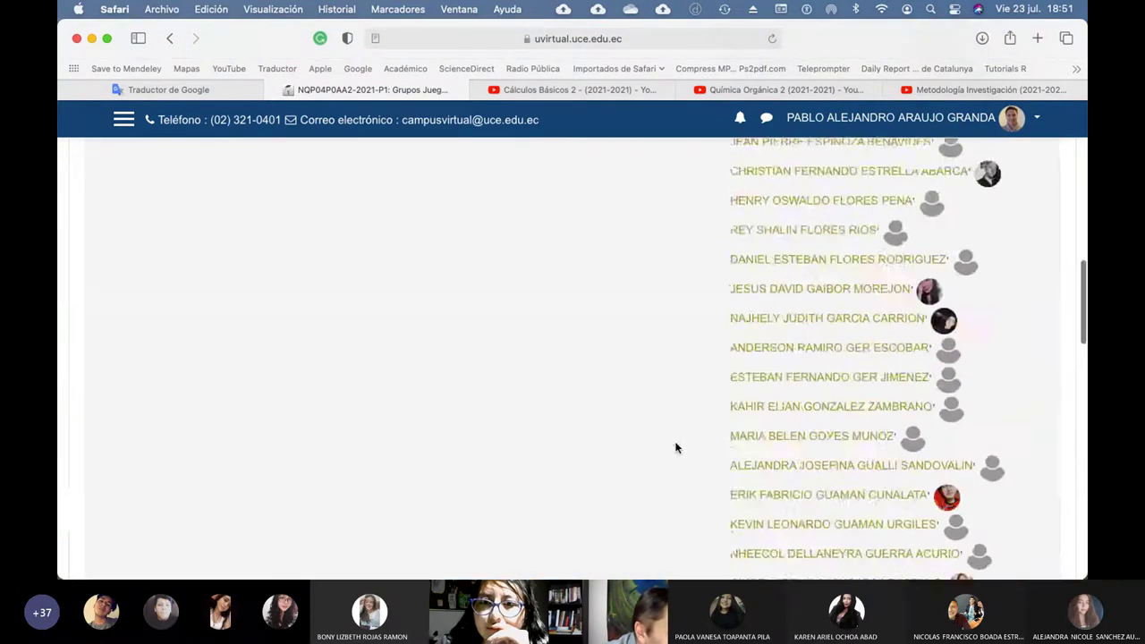
{"action": "scroll", "coordinate": [676, 448], "scroll_direction": "down", "scroll_amount": 4}
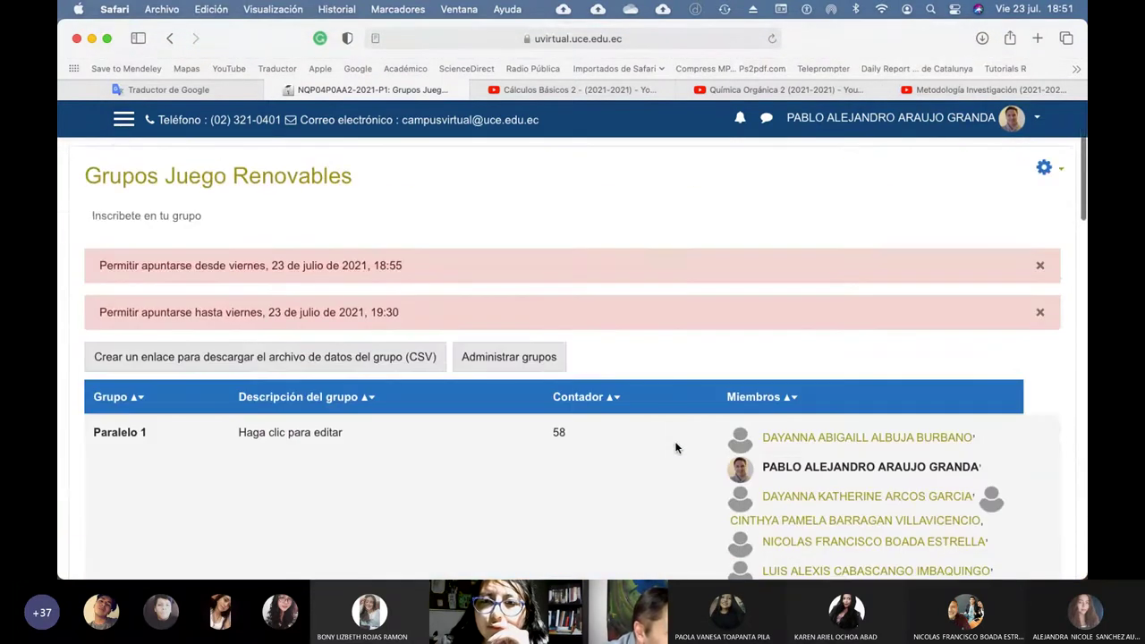
Open the course's group management from the activity and look over the existing groups and creation options.
{"action": "left_click", "coordinate": [508, 358]}
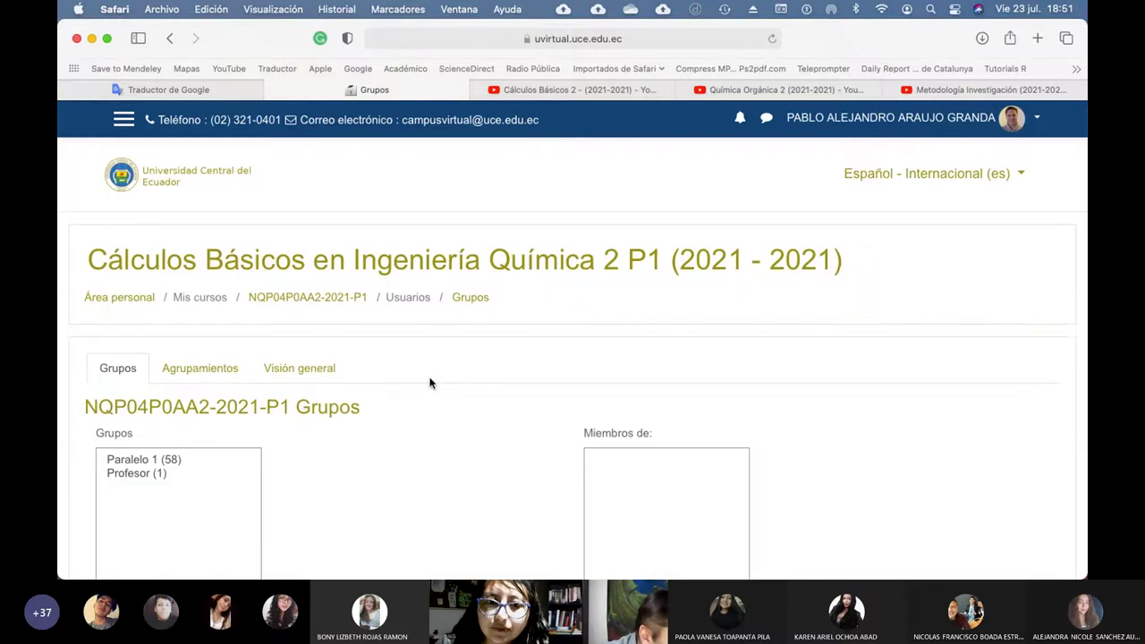
{"action": "scroll", "coordinate": [430, 383], "scroll_direction": "down", "scroll_amount": 3}
{"action": "scroll", "coordinate": [430, 383], "scroll_direction": "down", "scroll_amount": 3}
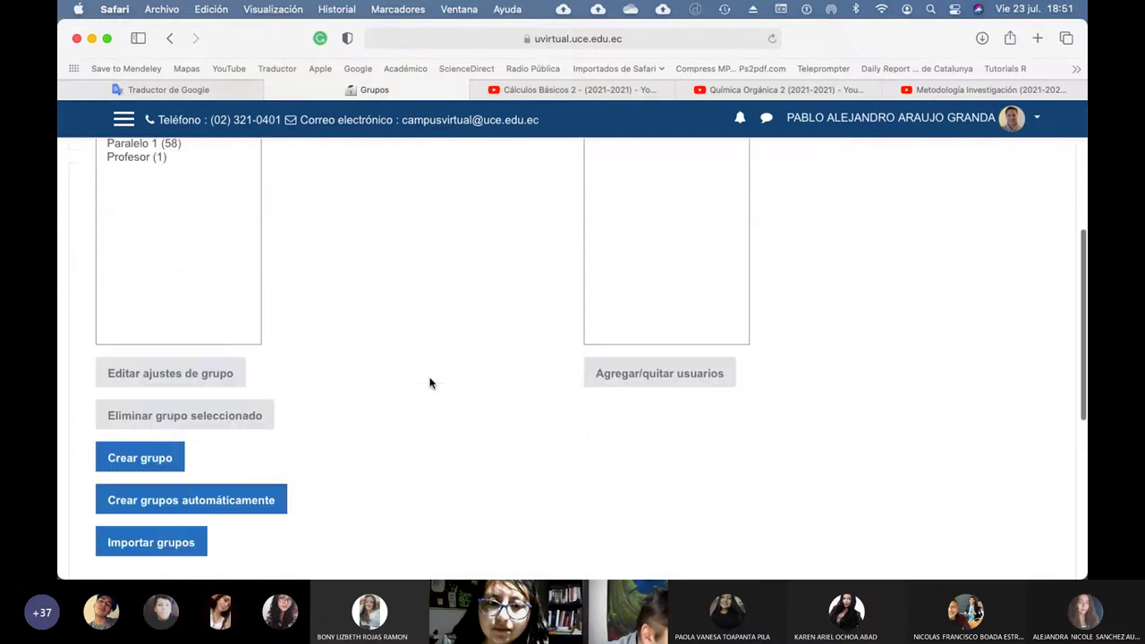
{"action": "scroll", "coordinate": [430, 383], "scroll_direction": "down", "scroll_amount": 2}
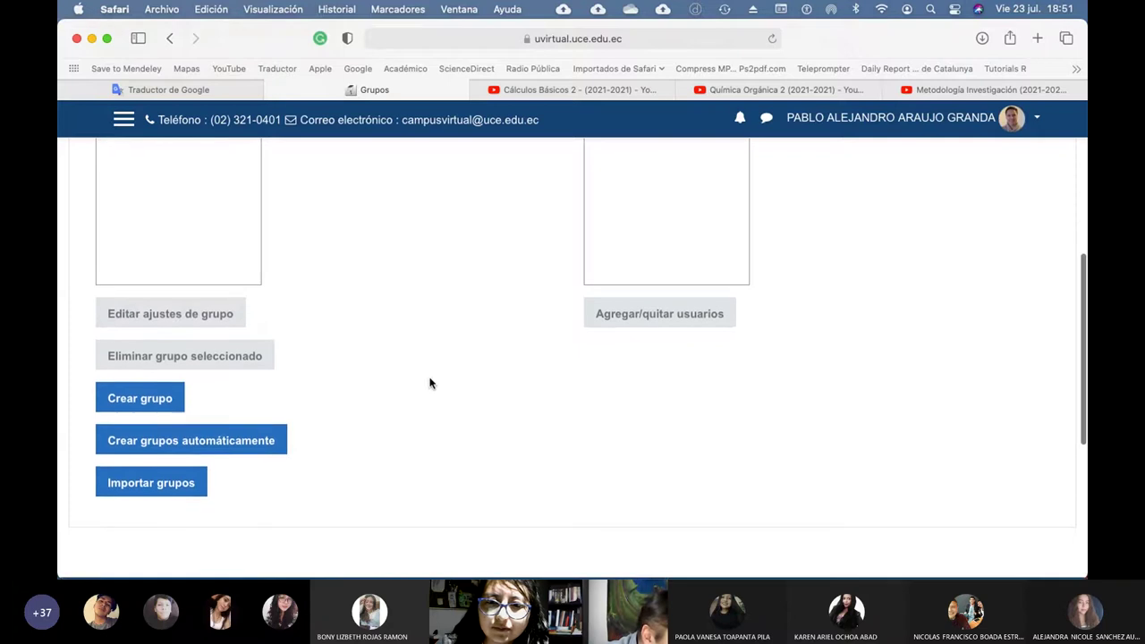
{"action": "left_click", "coordinate": [257, 451]}
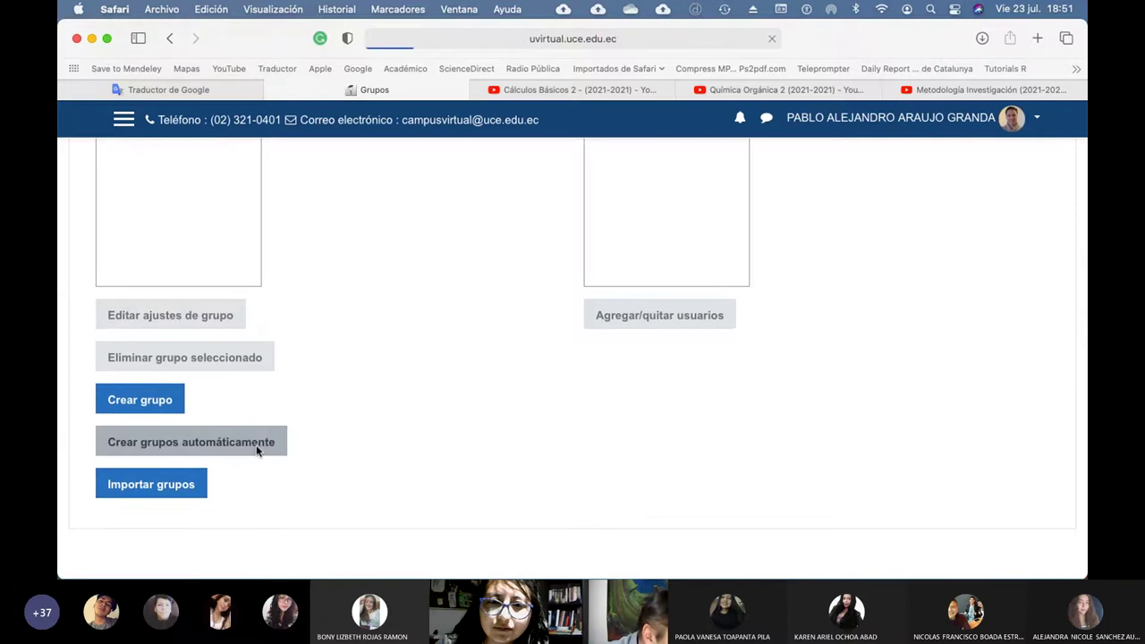
{"action": "scroll", "coordinate": [581, 445], "scroll_direction": "down", "scroll_amount": 5}
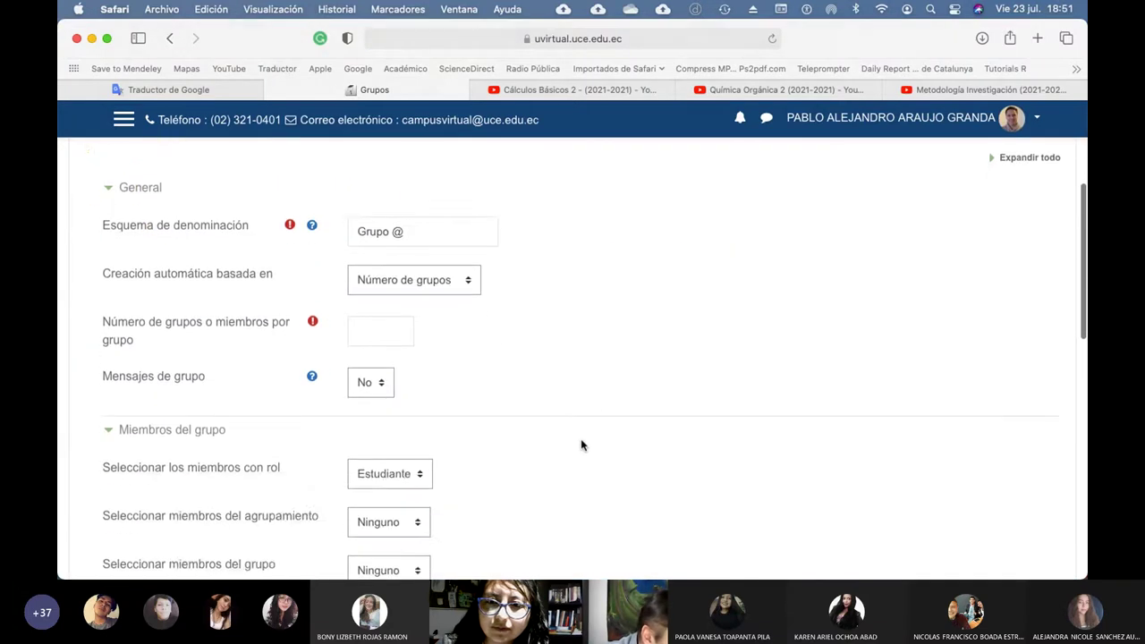
{"action": "scroll", "coordinate": [581, 445], "scroll_direction": "down", "scroll_amount": 5}
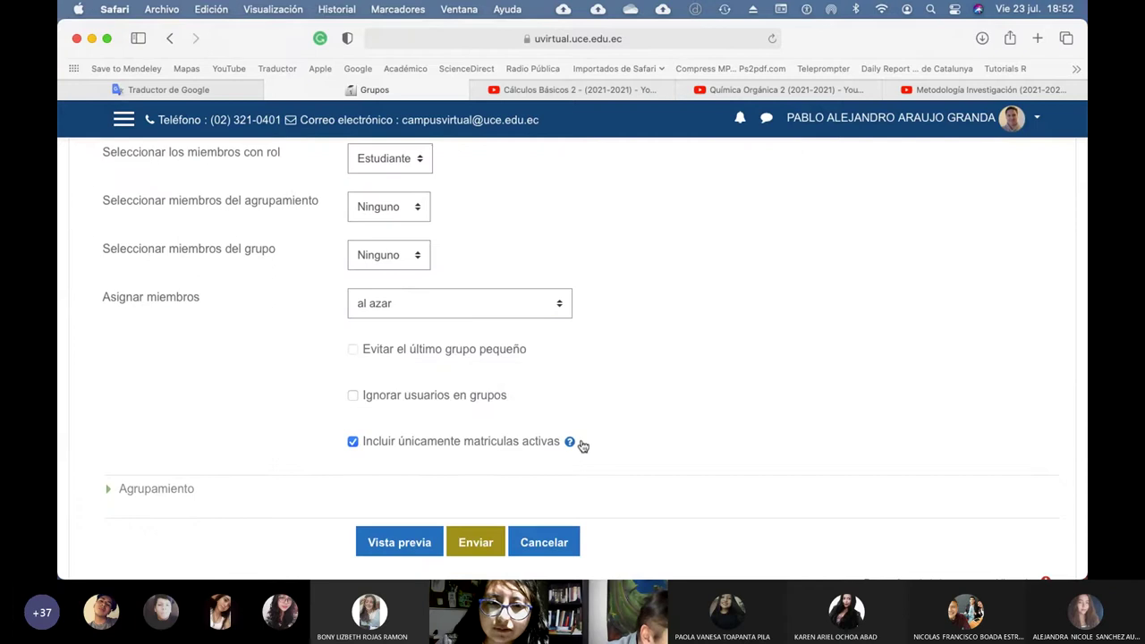
{"action": "scroll", "coordinate": [583, 444], "scroll_direction": "down", "scroll_amount": 2}
{"action": "left_click", "coordinate": [577, 465]}
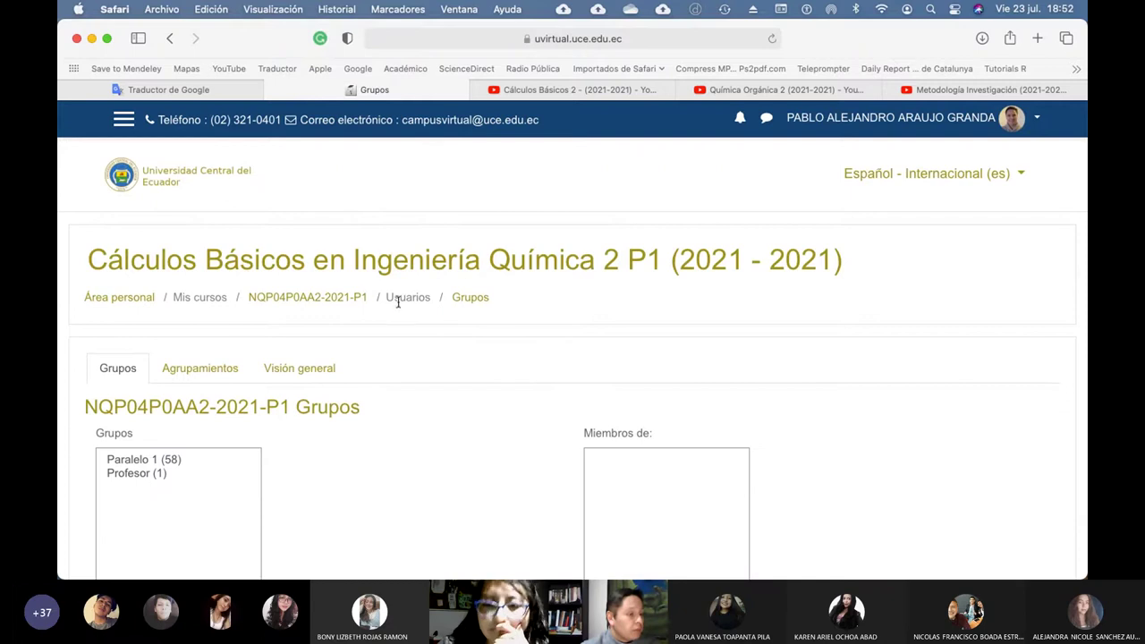
Return to the course, reopen Grupos Juego Renovables and check which groups students can choose from.
{"action": "left_click", "coordinate": [312, 299]}
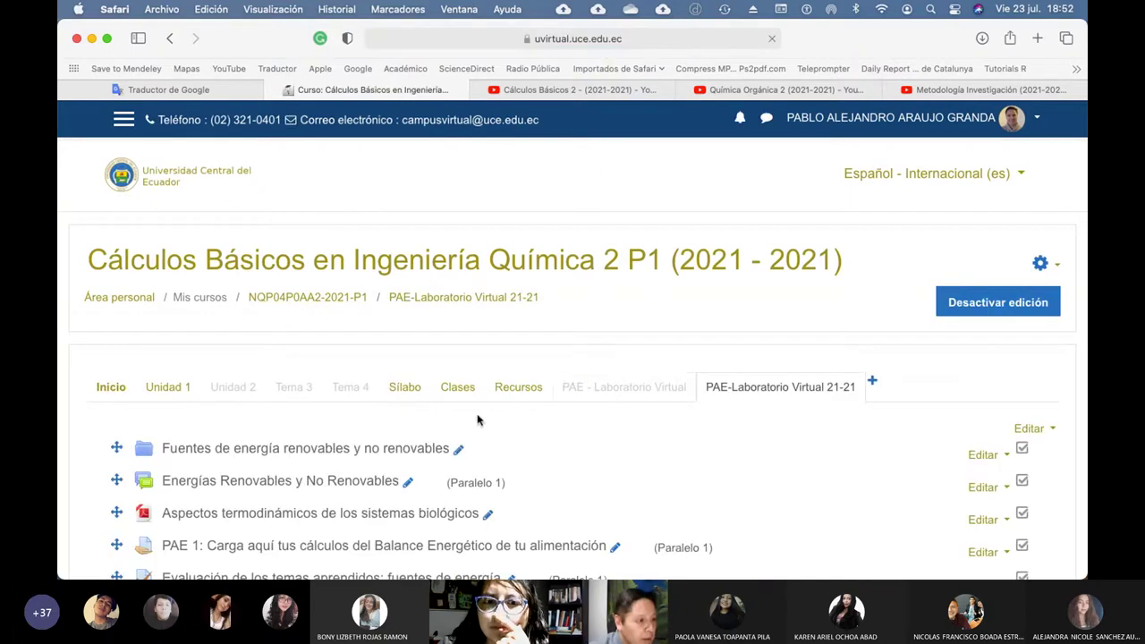
{"action": "scroll", "coordinate": [478, 421], "scroll_direction": "down", "scroll_amount": 5}
{"action": "left_click", "coordinate": [230, 420]}
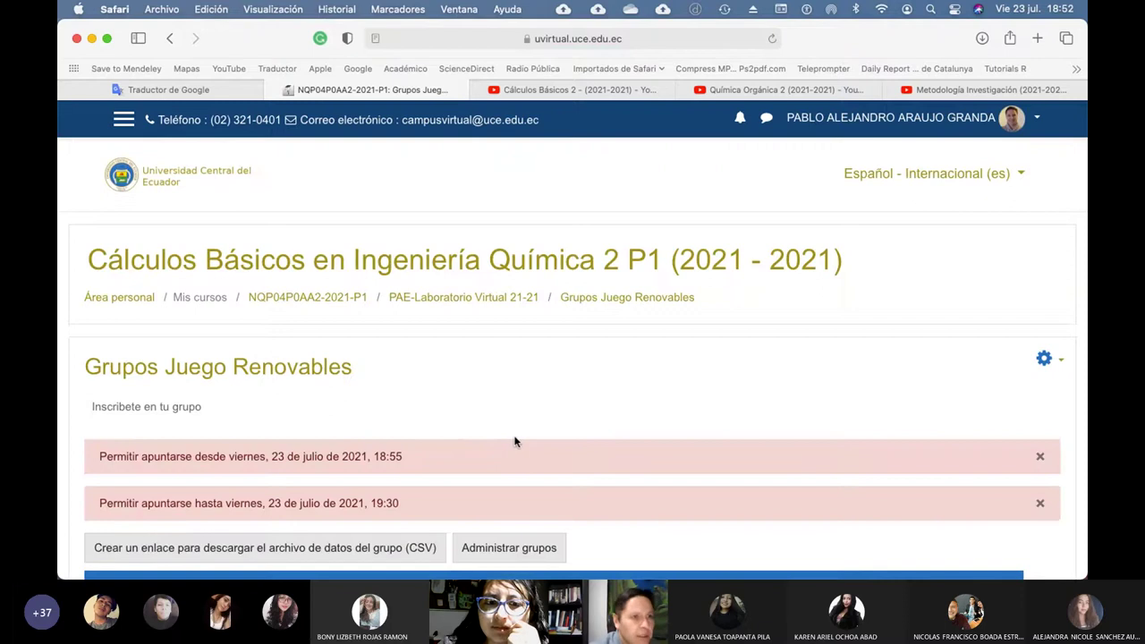
{"action": "scroll", "coordinate": [514, 441], "scroll_direction": "down", "scroll_amount": 3}
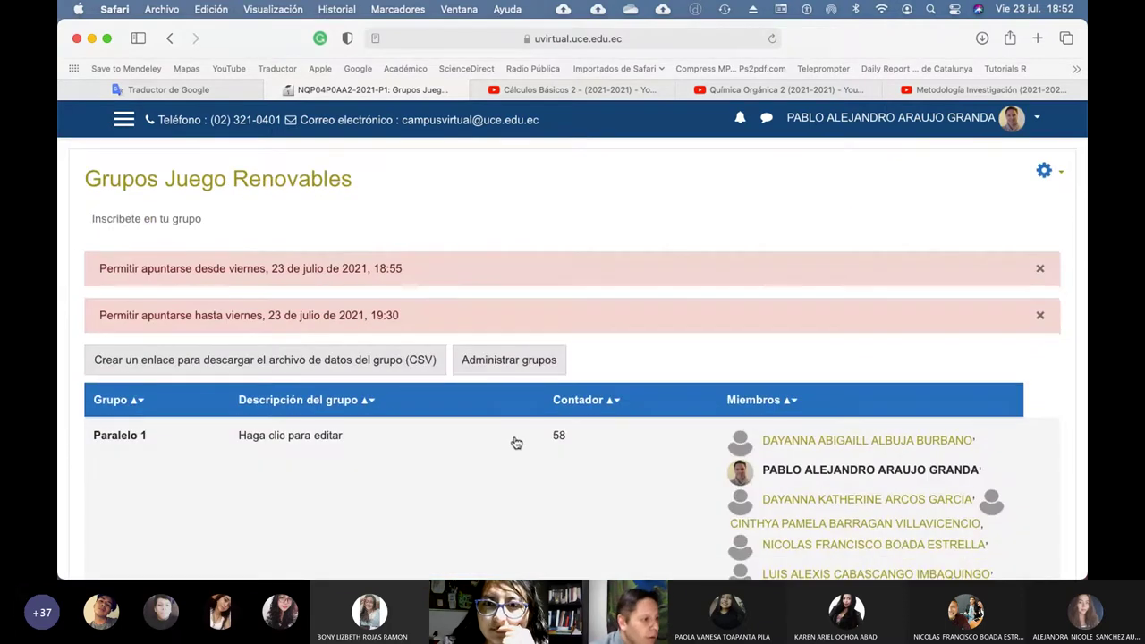
{"action": "scroll", "coordinate": [517, 443], "scroll_direction": "down", "scroll_amount": 10}
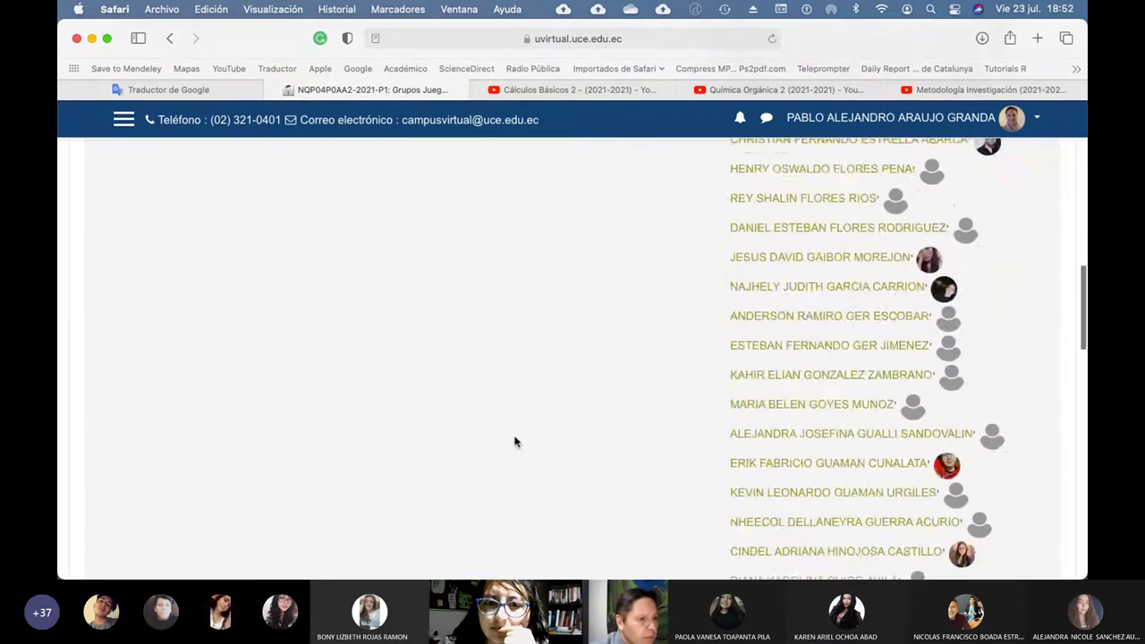
{"action": "scroll", "coordinate": [515, 441], "scroll_direction": "down", "scroll_amount": 10}
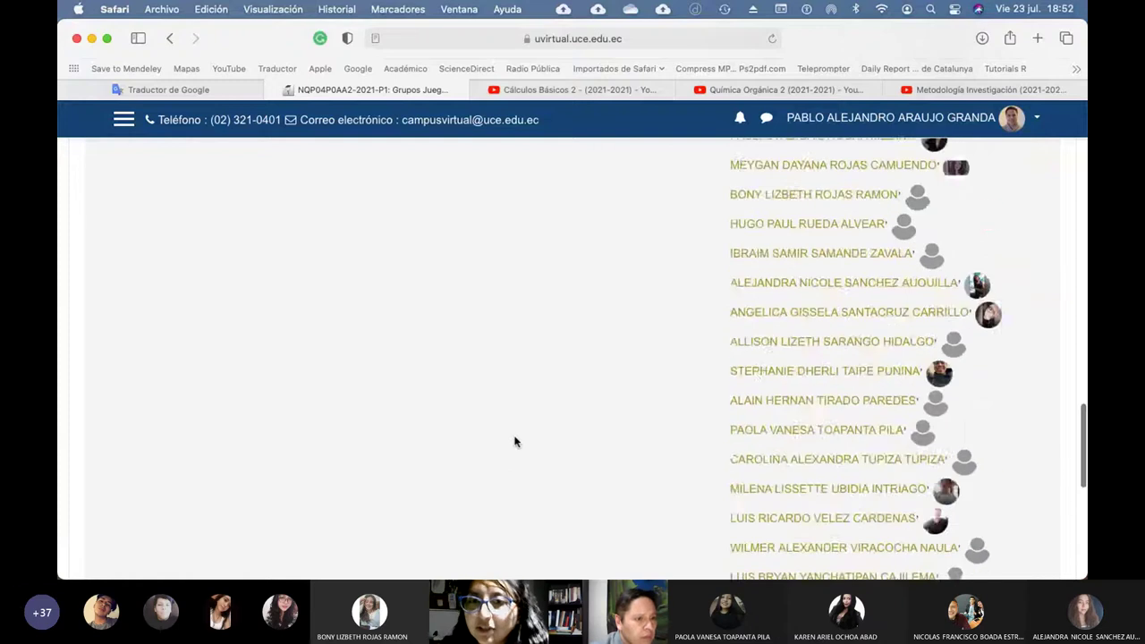
{"action": "scroll", "coordinate": [515, 441], "scroll_direction": "down", "scroll_amount": 3}
{"action": "scroll", "coordinate": [515, 441], "scroll_direction": "up", "scroll_amount": 20}
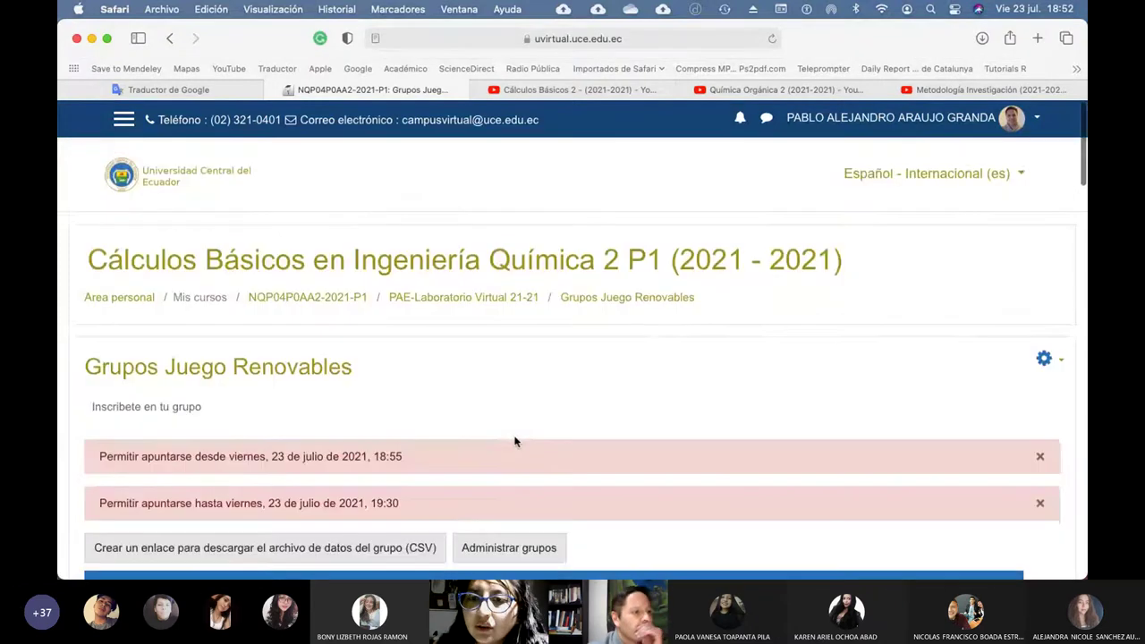
Return to the course, reopen Grupos Juego Renovables and go through its group management to the automatic group creation form.
{"action": "left_click", "coordinate": [334, 292]}
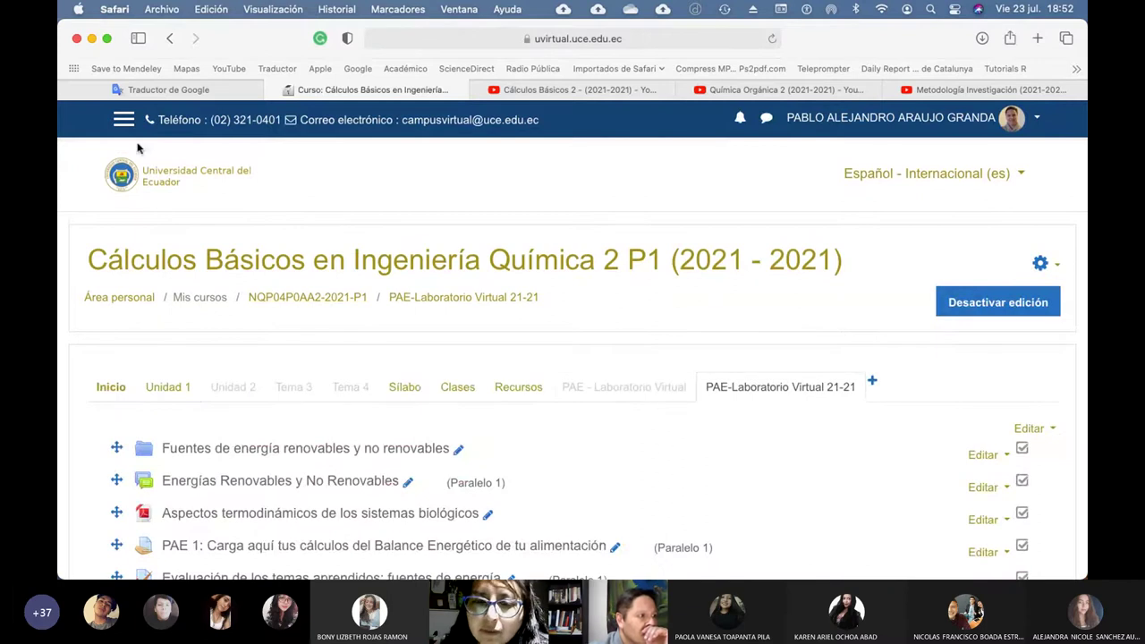
{"action": "scroll", "coordinate": [777, 391], "scroll_direction": "down", "scroll_amount": 5}
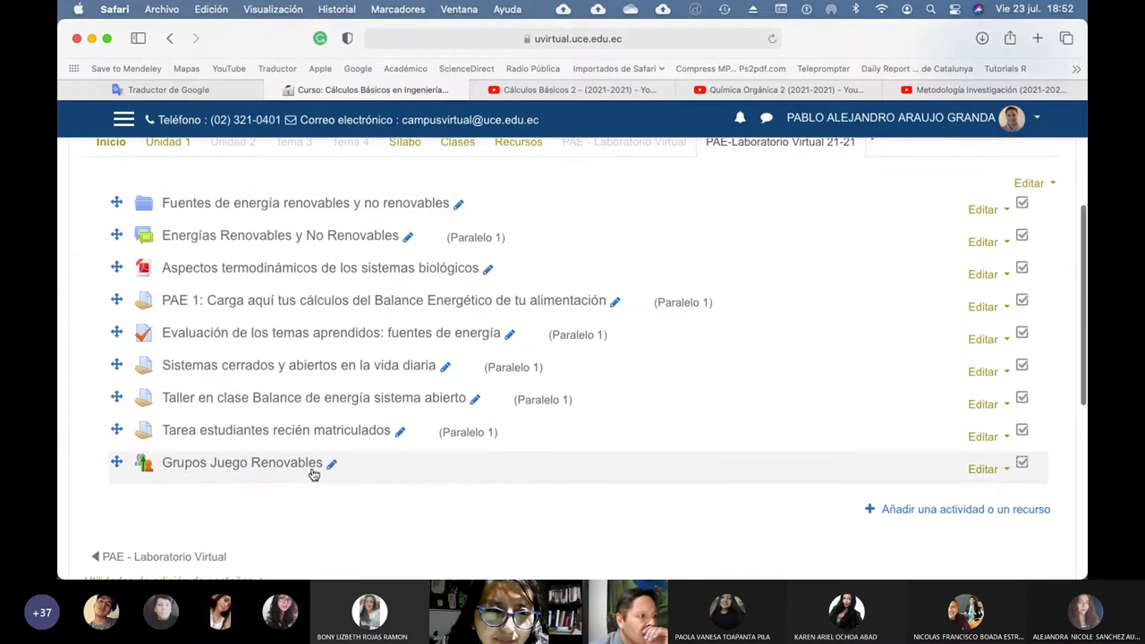
{"action": "left_click", "coordinate": [282, 475]}
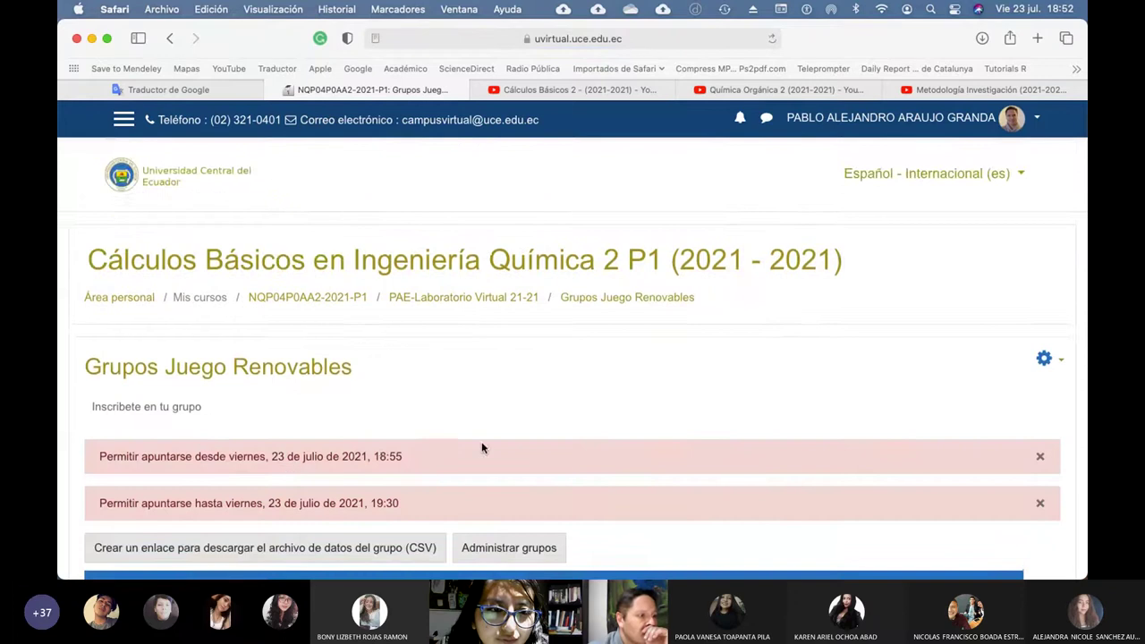
{"action": "scroll", "coordinate": [481, 441], "scroll_direction": "down", "scroll_amount": 2}
{"action": "left_click", "coordinate": [500, 433]}
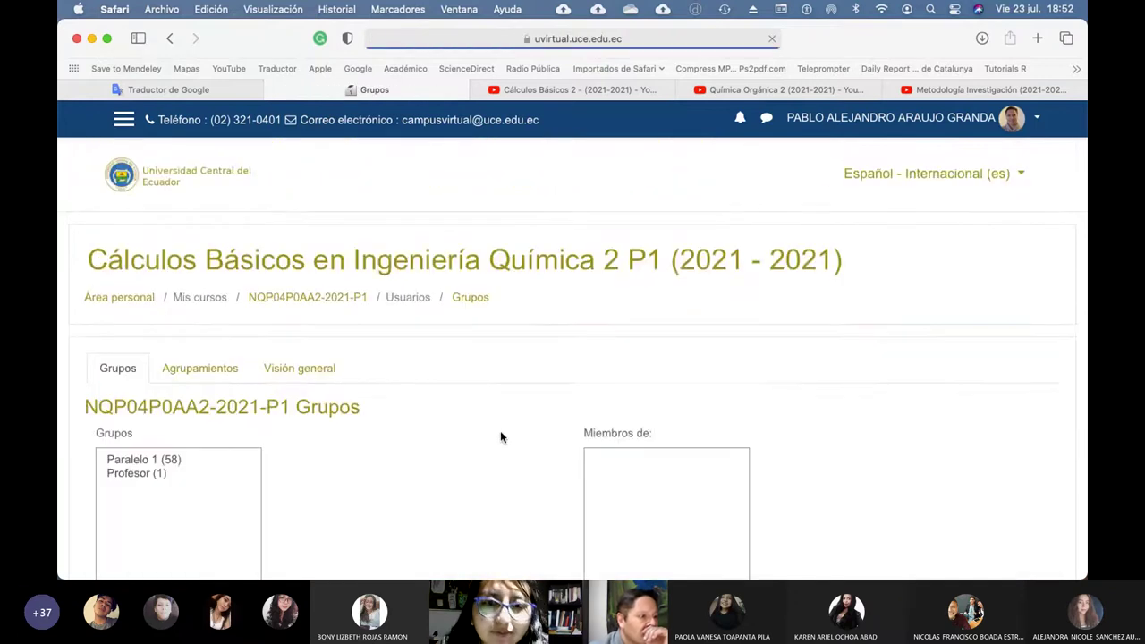
{"action": "scroll", "coordinate": [501, 434], "scroll_direction": "down", "scroll_amount": 6}
{"action": "scroll", "coordinate": [502, 436], "scroll_direction": "down", "scroll_amount": 3}
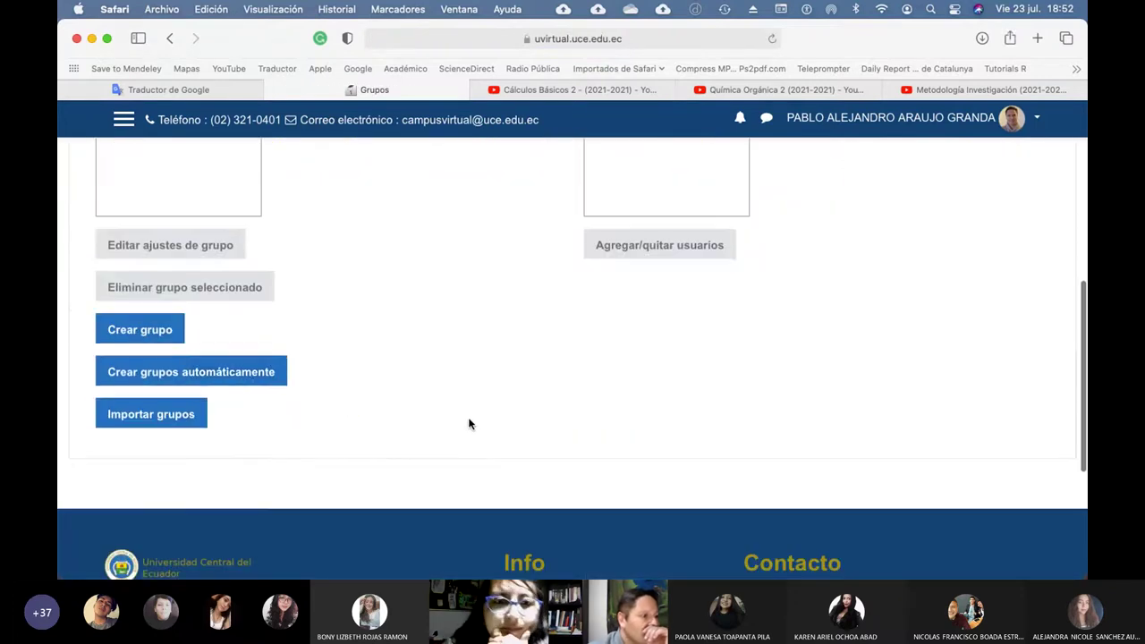
{"action": "left_click", "coordinate": [233, 371]}
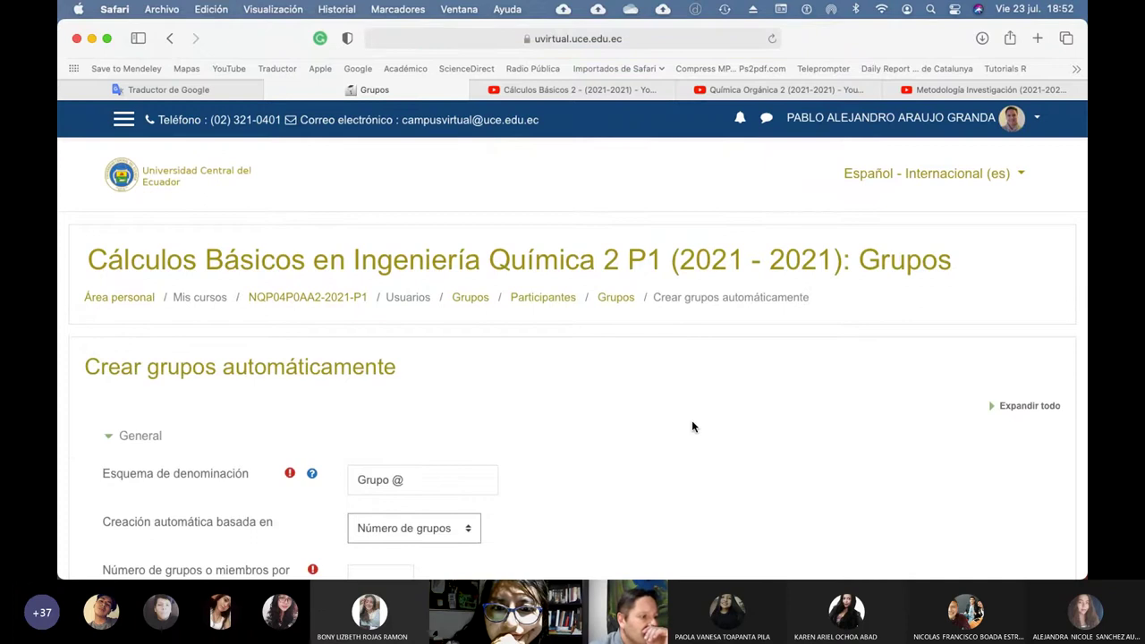
Keep automatic creation based on the number of groups and set the naming scheme to "Renovables #".
{"action": "scroll", "coordinate": [694, 421], "scroll_direction": "down", "scroll_amount": 3}
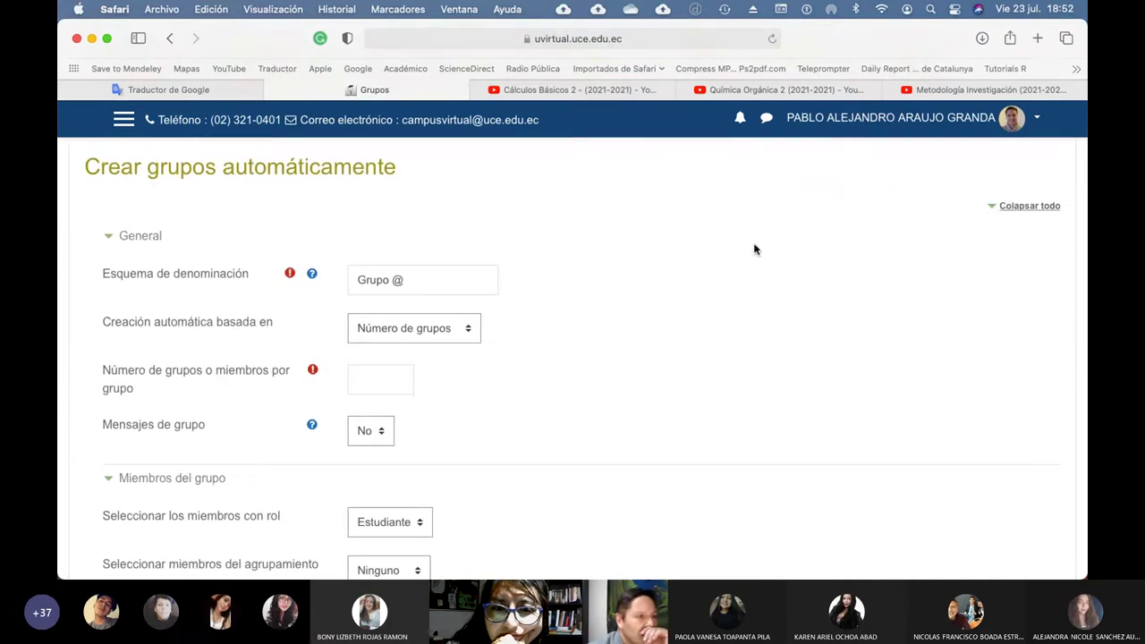
{"action": "left_click", "coordinate": [469, 331]}
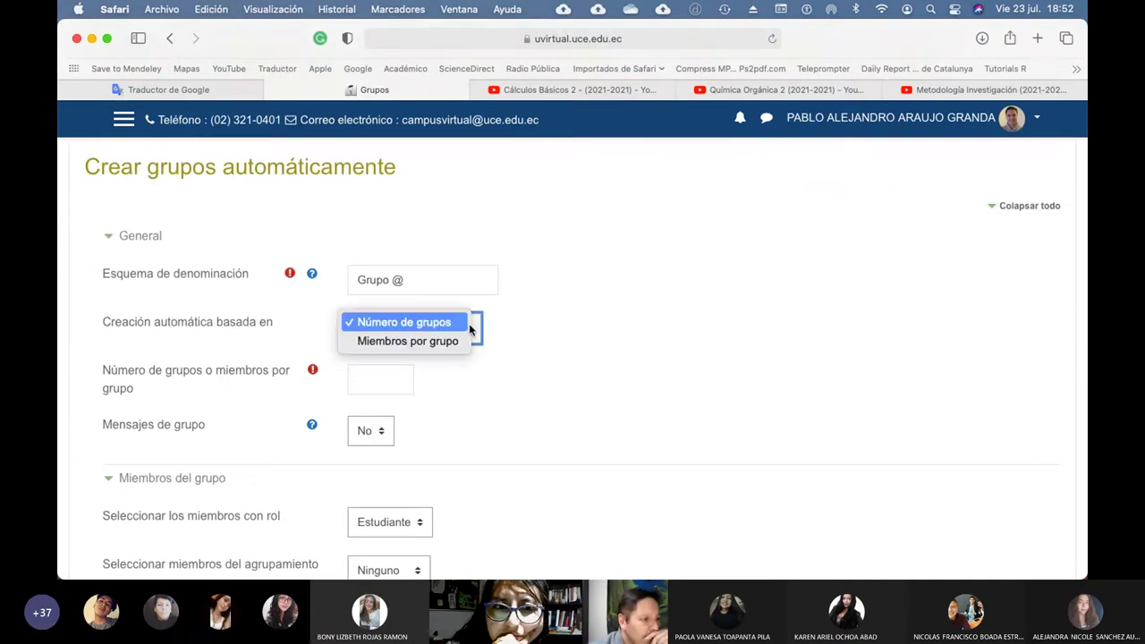
{"action": "left_click", "coordinate": [469, 330]}
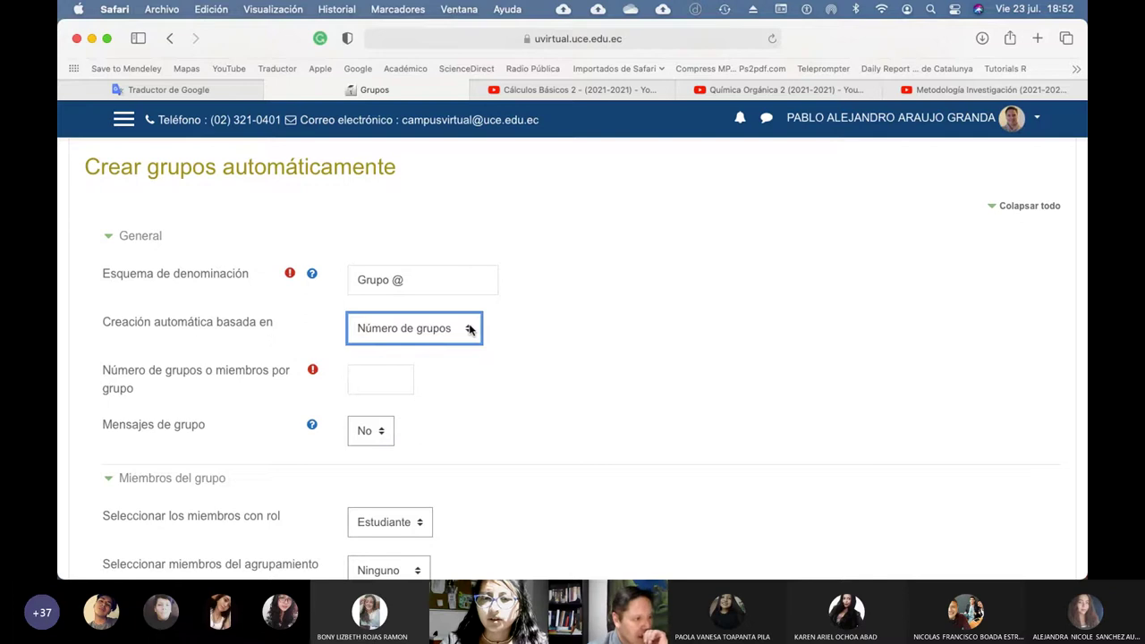
{"action": "scroll", "coordinate": [469, 330], "scroll_direction": "down", "scroll_amount": 2}
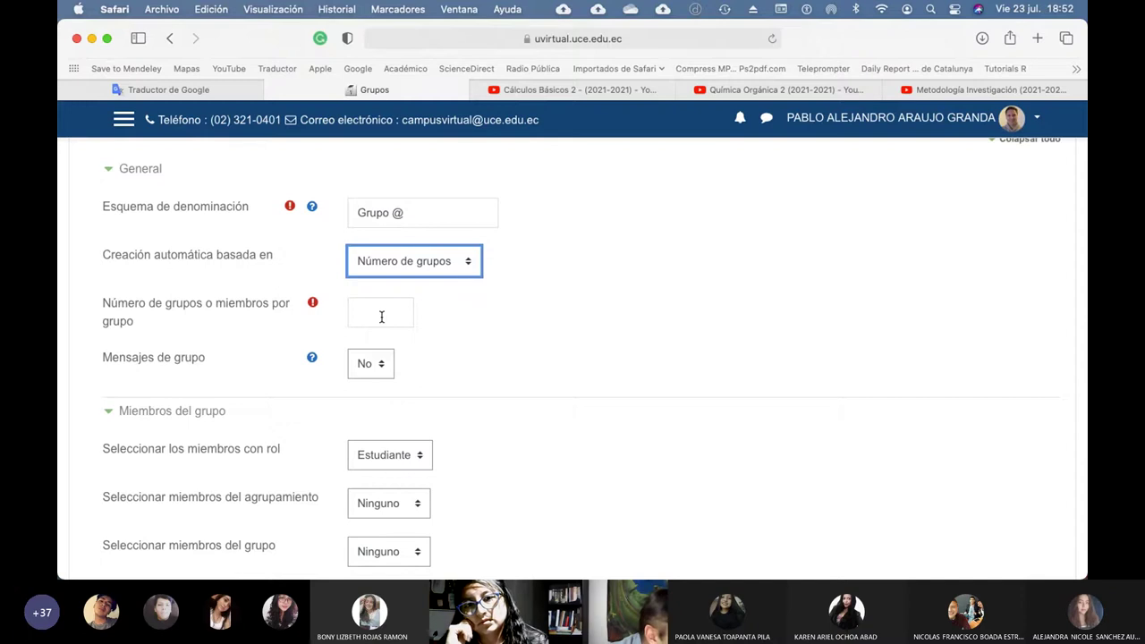
{"action": "left_click", "coordinate": [397, 213]}
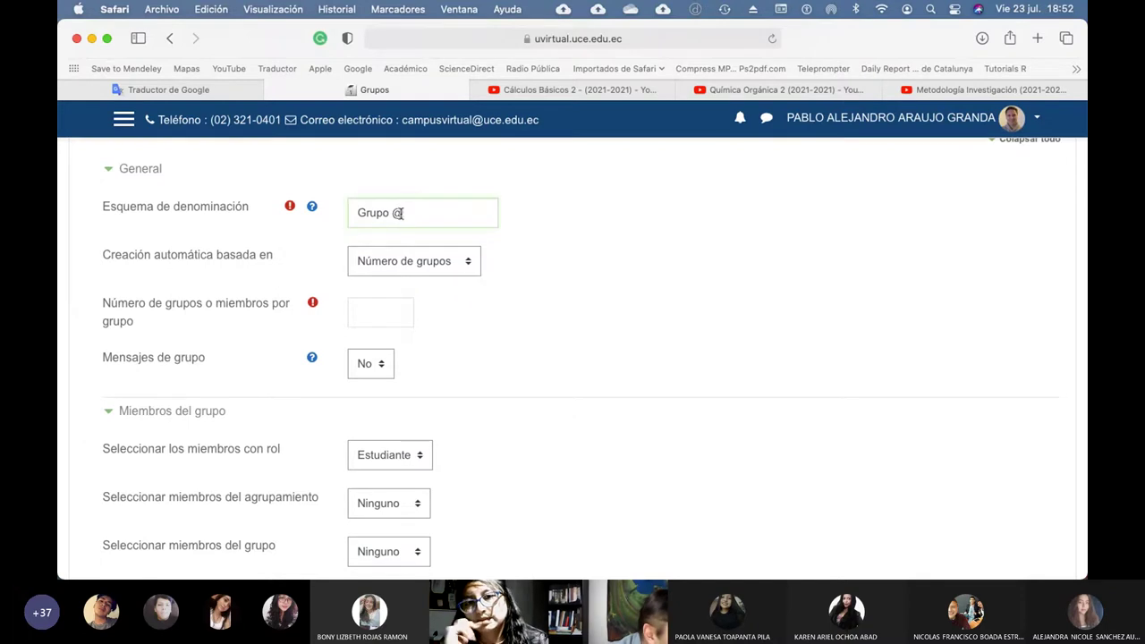
{"action": "type", "text": "R"}
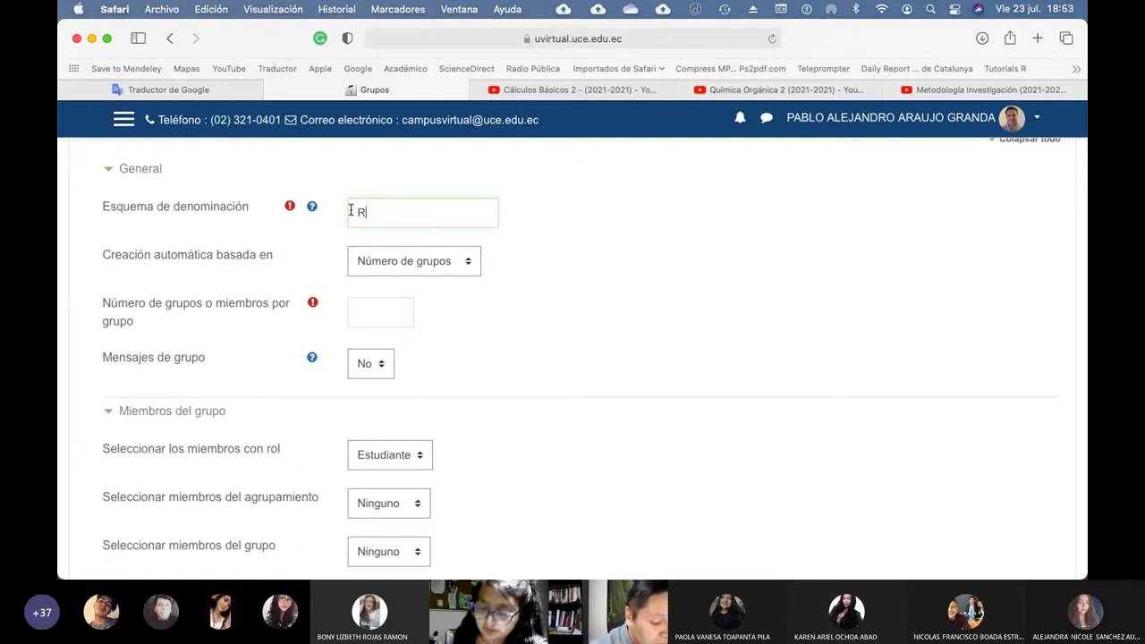
{"action": "type", "text": "enovables"}
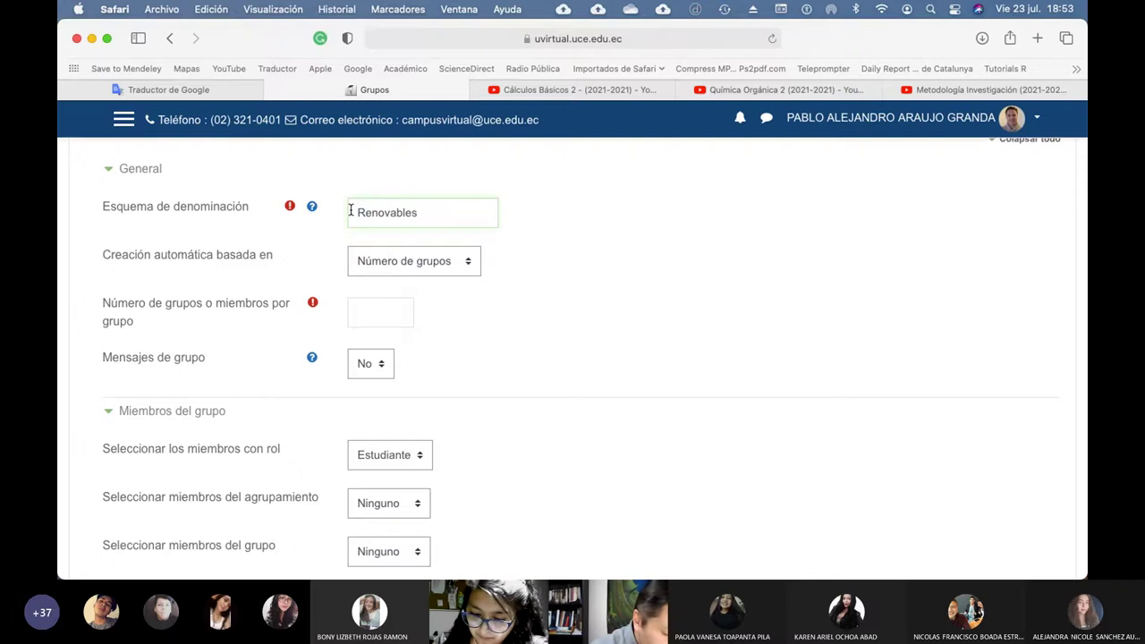
{"action": "type", "text": " #"}
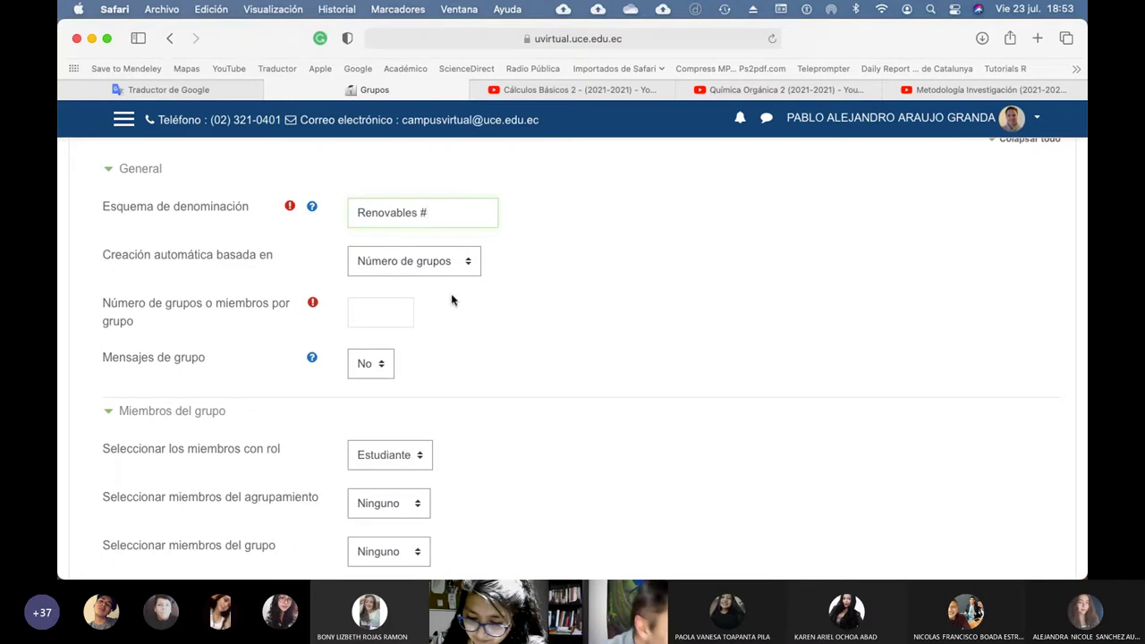
Select members from the group Paralelo 1 and set member assignment to "No asignación".
{"action": "scroll", "coordinate": [451, 300], "scroll_direction": "down", "scroll_amount": 3}
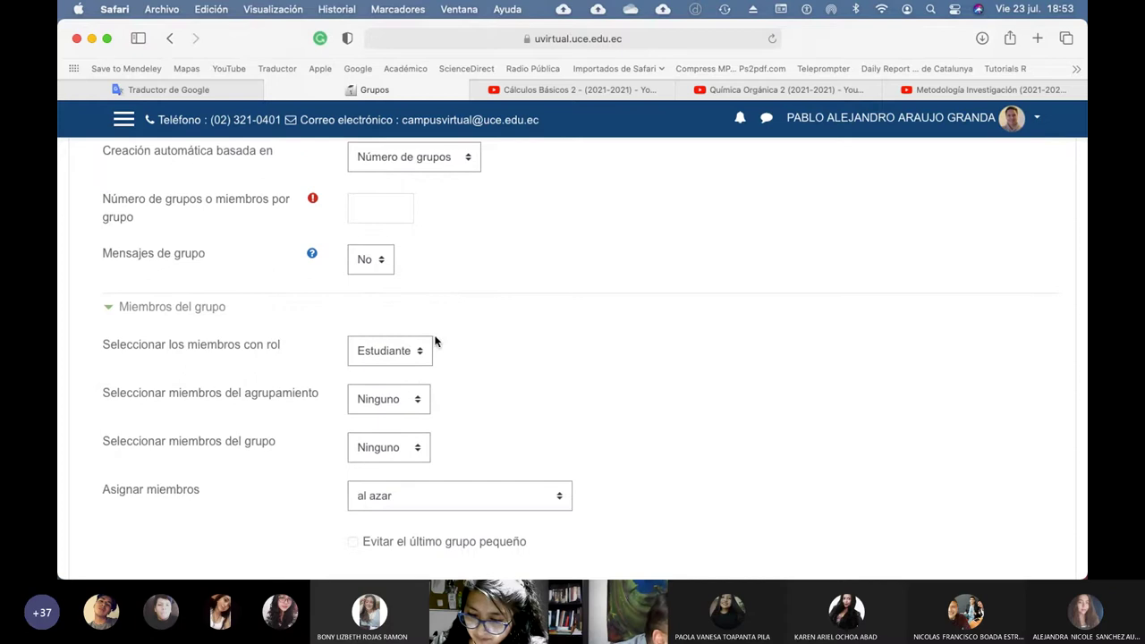
{"action": "left_click", "coordinate": [415, 398]}
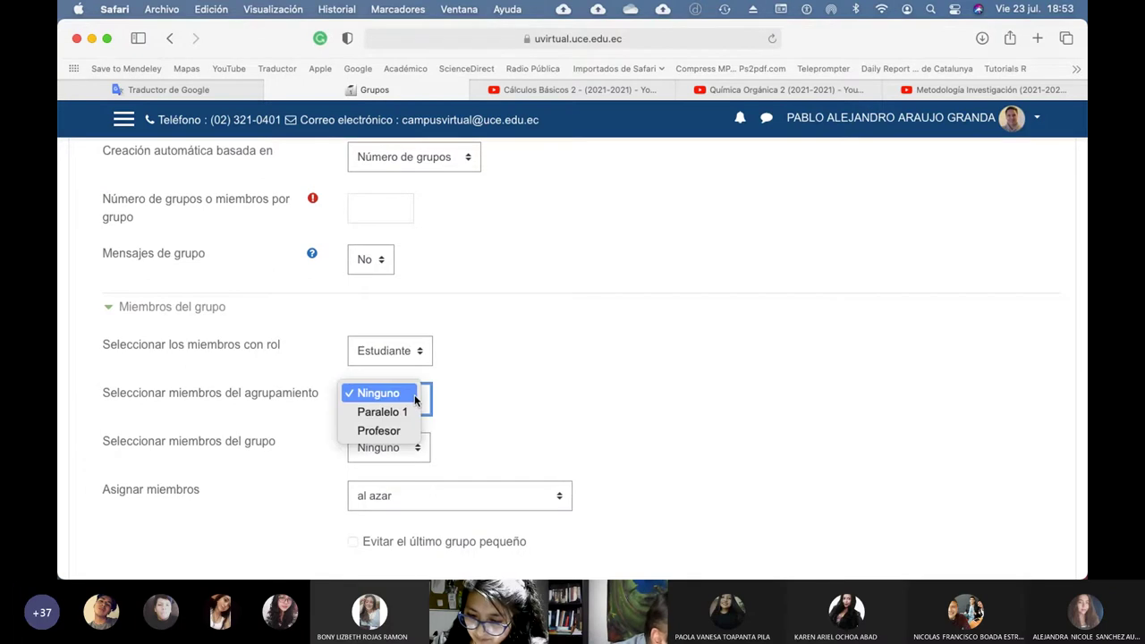
{"action": "left_click", "coordinate": [566, 390]}
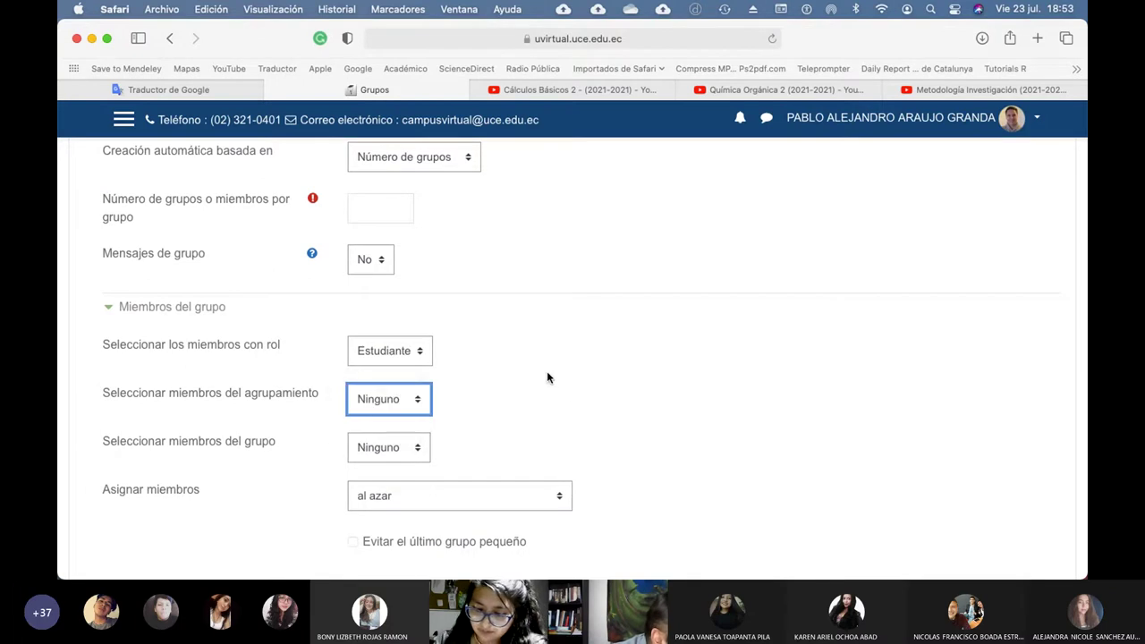
{"action": "scroll", "coordinate": [549, 377], "scroll_direction": "down", "scroll_amount": 3}
{"action": "left_click", "coordinate": [411, 323]}
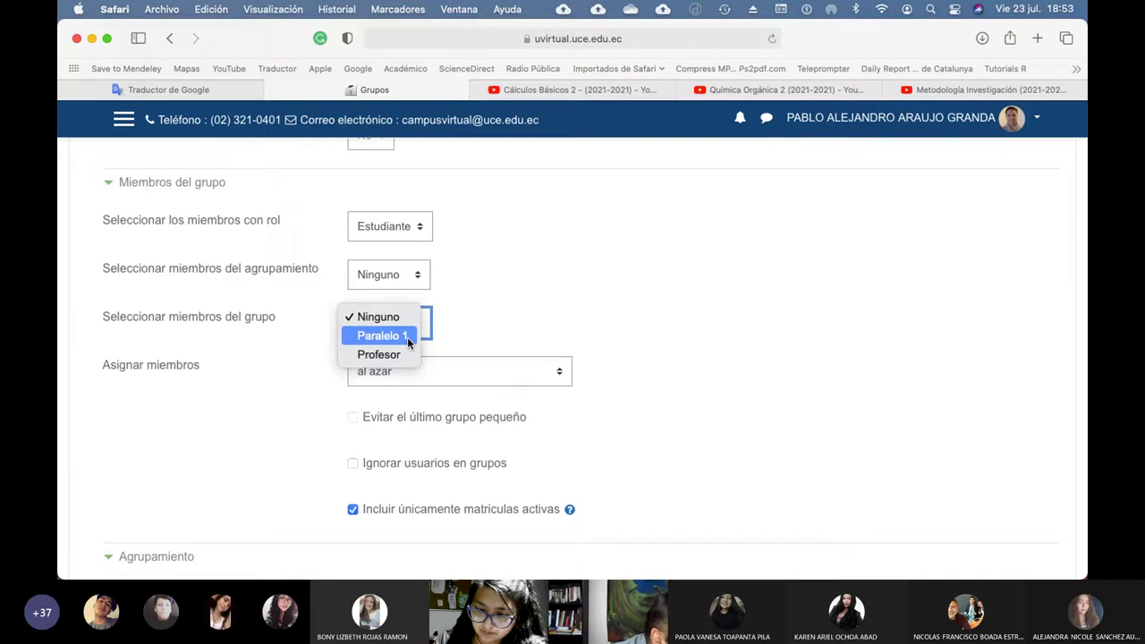
{"action": "left_click", "coordinate": [407, 338]}
{"action": "scroll", "coordinate": [541, 333], "scroll_direction": "down", "scroll_amount": 1}
{"action": "left_click", "coordinate": [543, 324]}
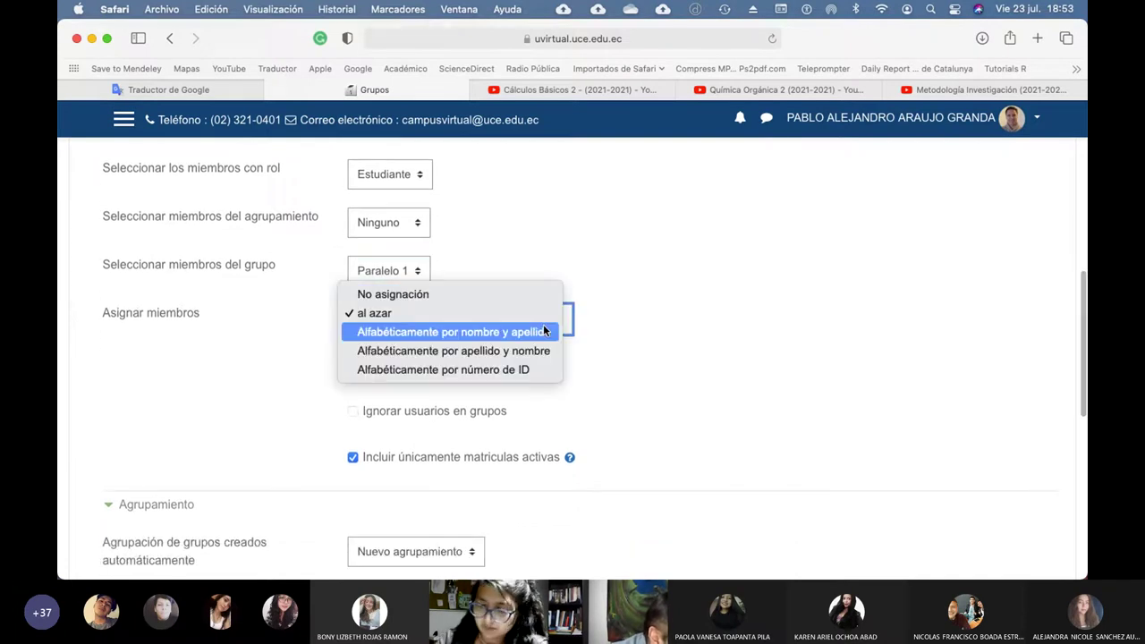
{"action": "left_click", "coordinate": [510, 297]}
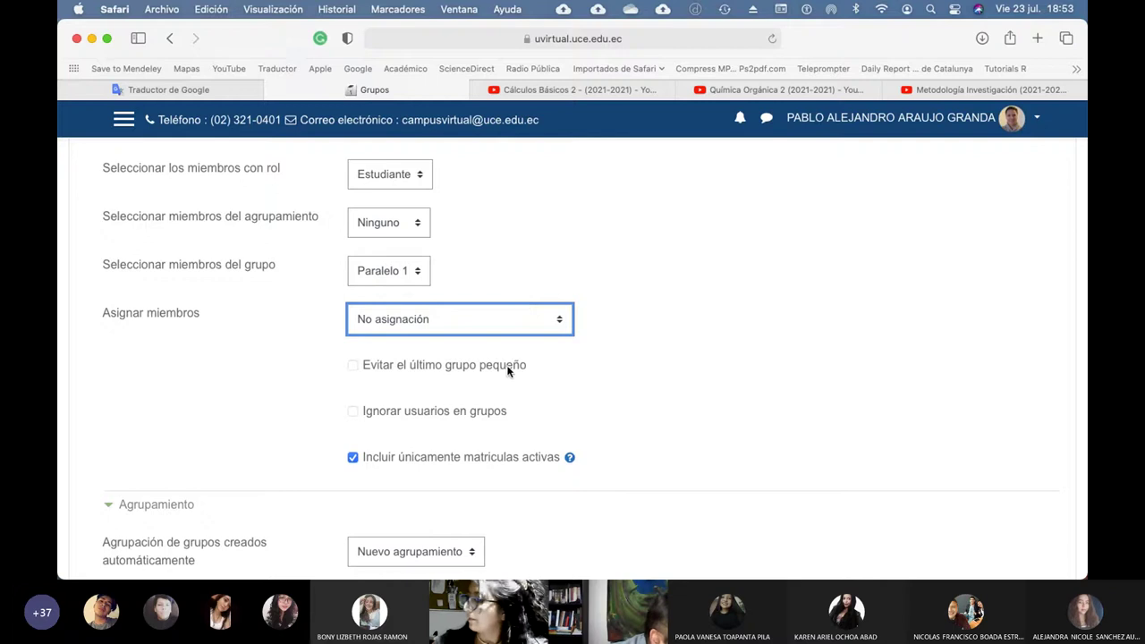
Keep the option of a new grouping for the created groups and name it "Renovables".
{"action": "scroll", "coordinate": [549, 374], "scroll_direction": "down", "scroll_amount": 5}
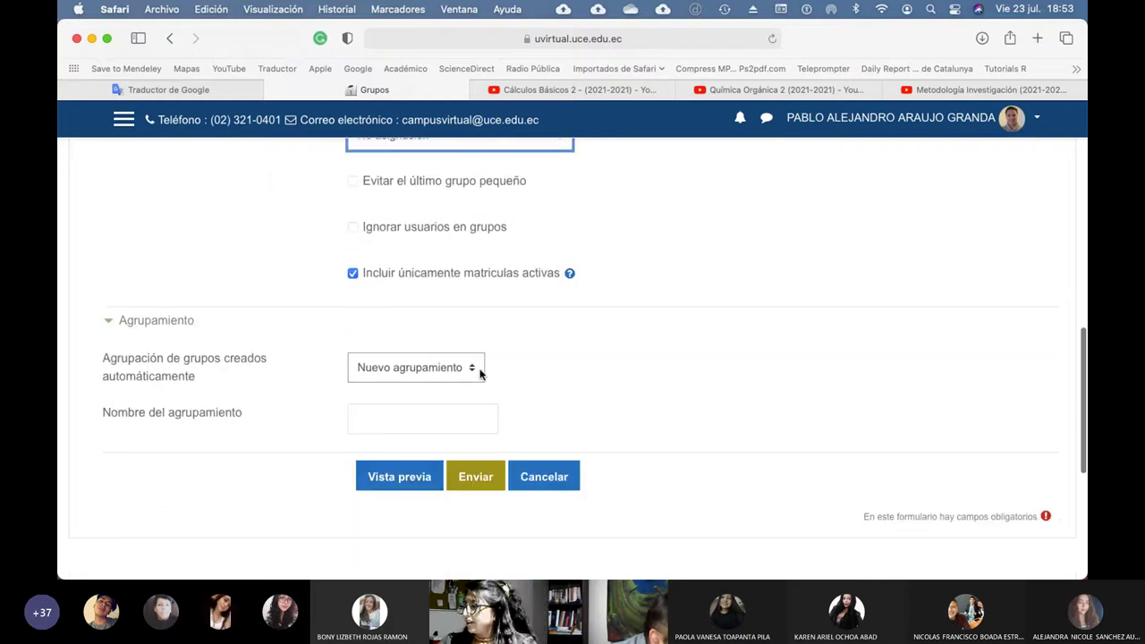
{"action": "left_click", "coordinate": [445, 371]}
{"action": "left_click", "coordinate": [448, 366]}
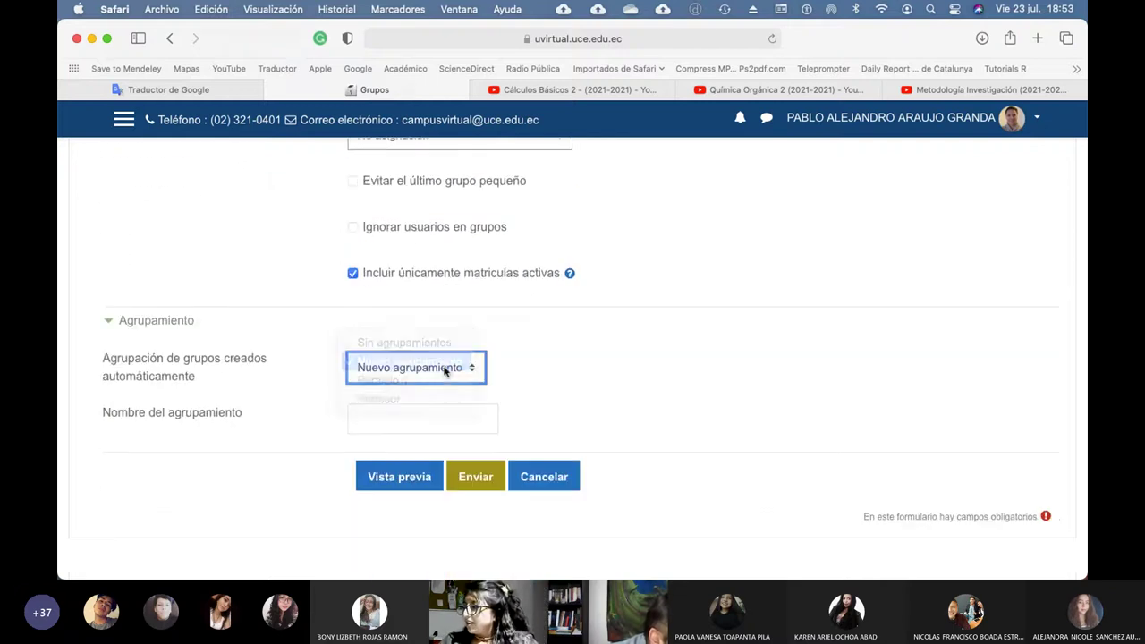
{"action": "left_click", "coordinate": [396, 423]}
{"action": "type", "text": "Renova"}
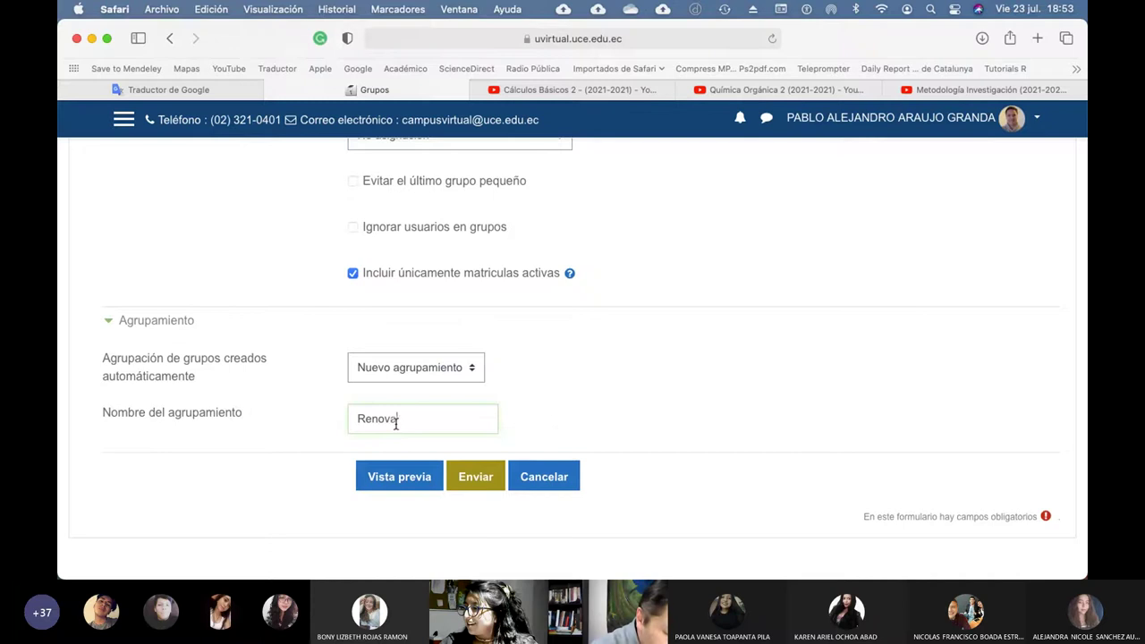
{"action": "type", "text": "bles"}
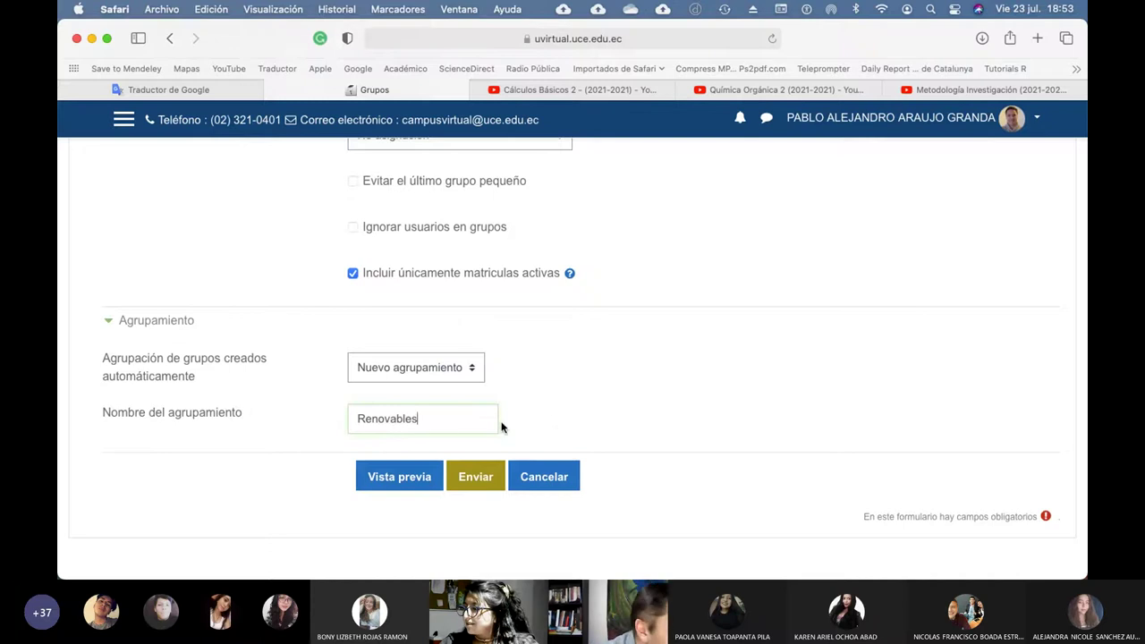
Recheck the member selection settings, including the grouping choices, and try to preview the groups.
{"action": "scroll", "coordinate": [501, 427], "scroll_direction": "down", "scroll_amount": 2}
{"action": "scroll", "coordinate": [501, 427], "scroll_direction": "up", "scroll_amount": 5}
{"action": "scroll", "coordinate": [501, 427], "scroll_direction": "up", "scroll_amount": 3}
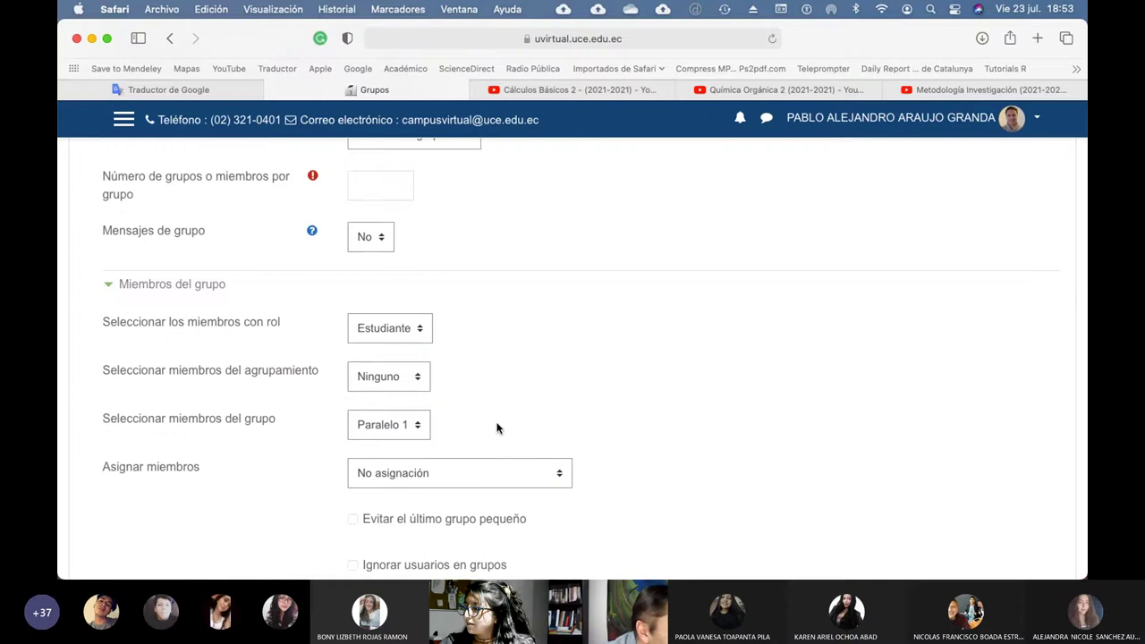
{"action": "left_click", "coordinate": [424, 385]}
{"action": "left_click", "coordinate": [424, 385]}
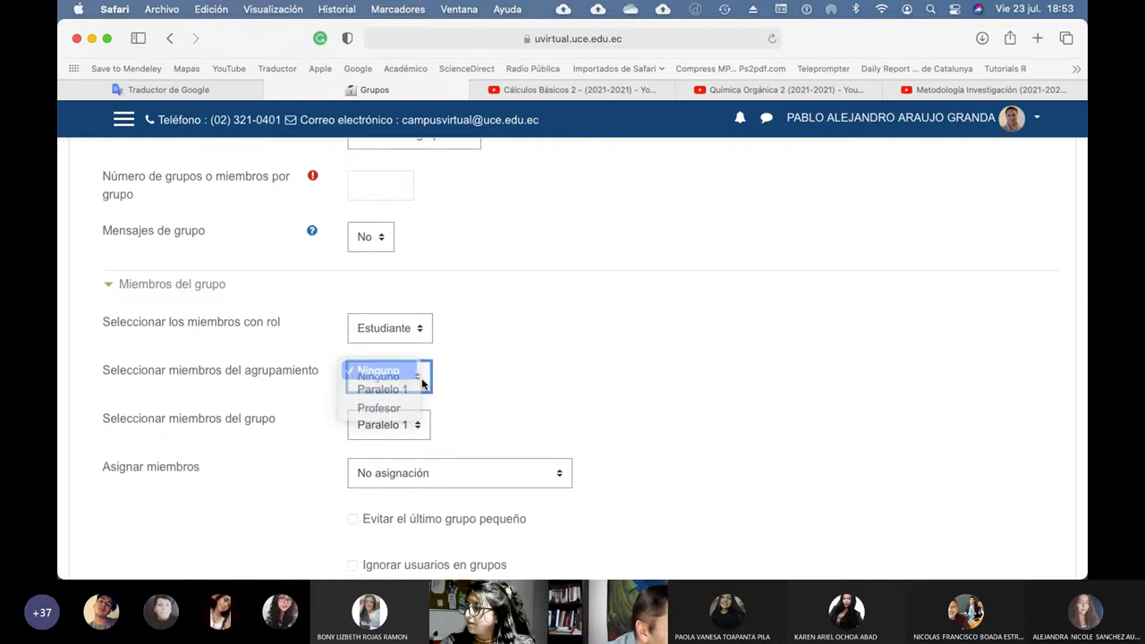
{"action": "scroll", "coordinate": [515, 384], "scroll_direction": "down", "scroll_amount": 10}
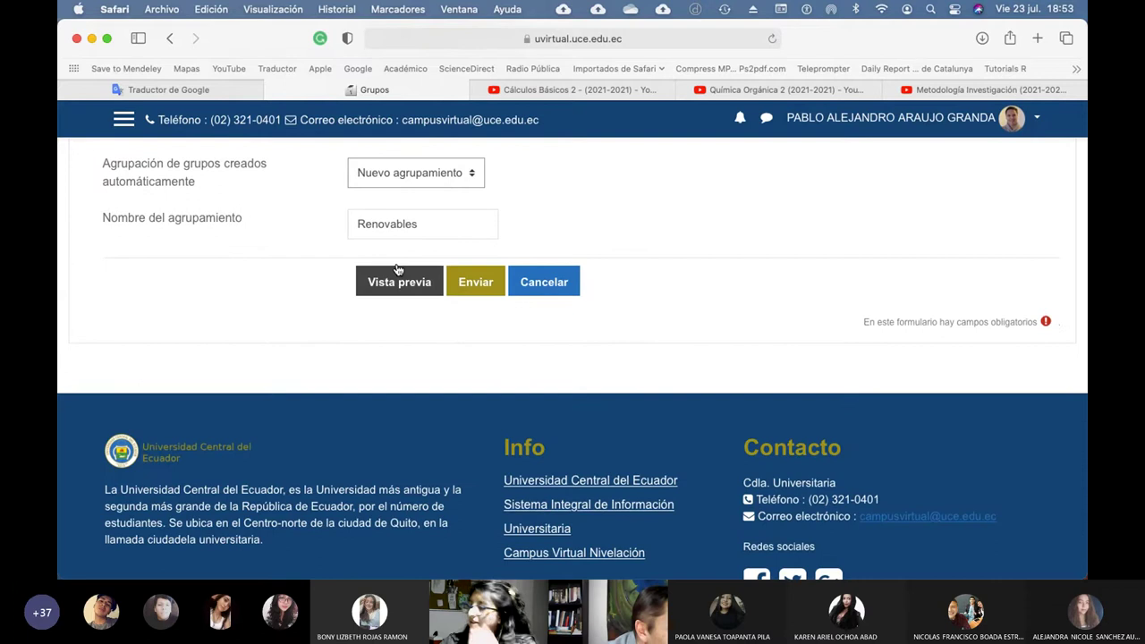
{"action": "left_click", "coordinate": [397, 273]}
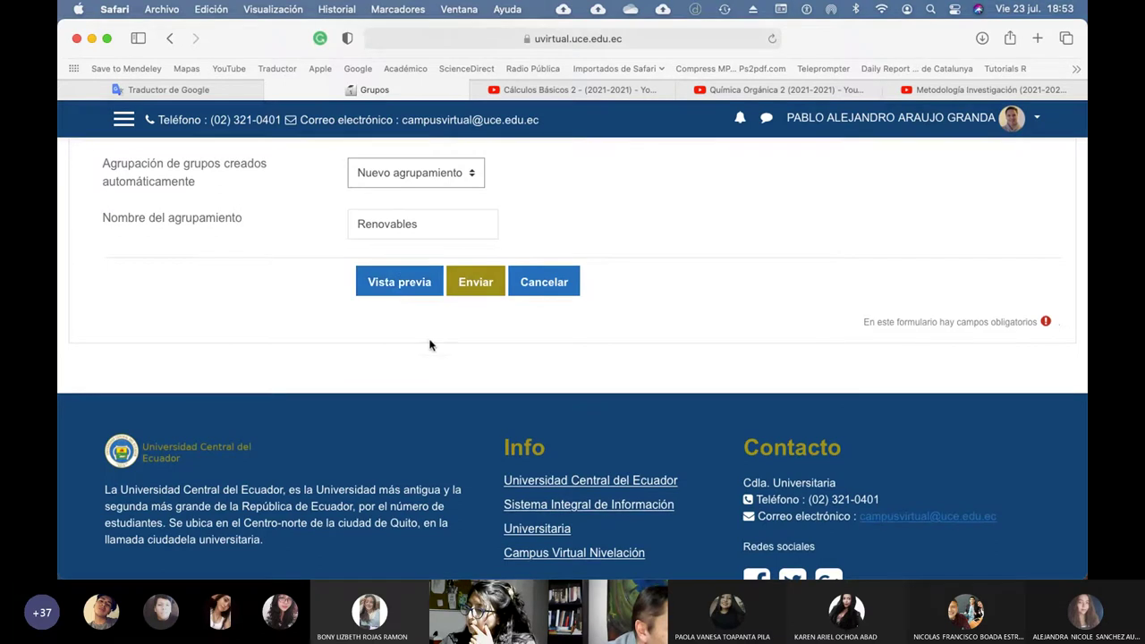
Set the number of groups to 9, generate the group preview and look through it.
{"action": "scroll", "coordinate": [449, 333], "scroll_direction": "up", "scroll_amount": 1}
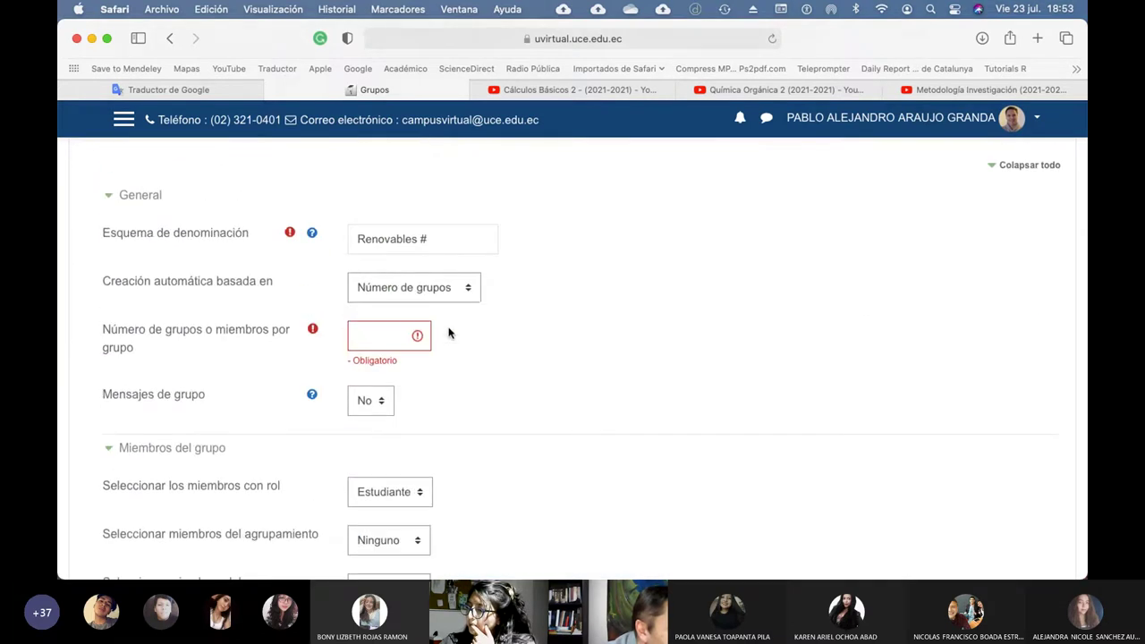
{"action": "type", "text": "9"}
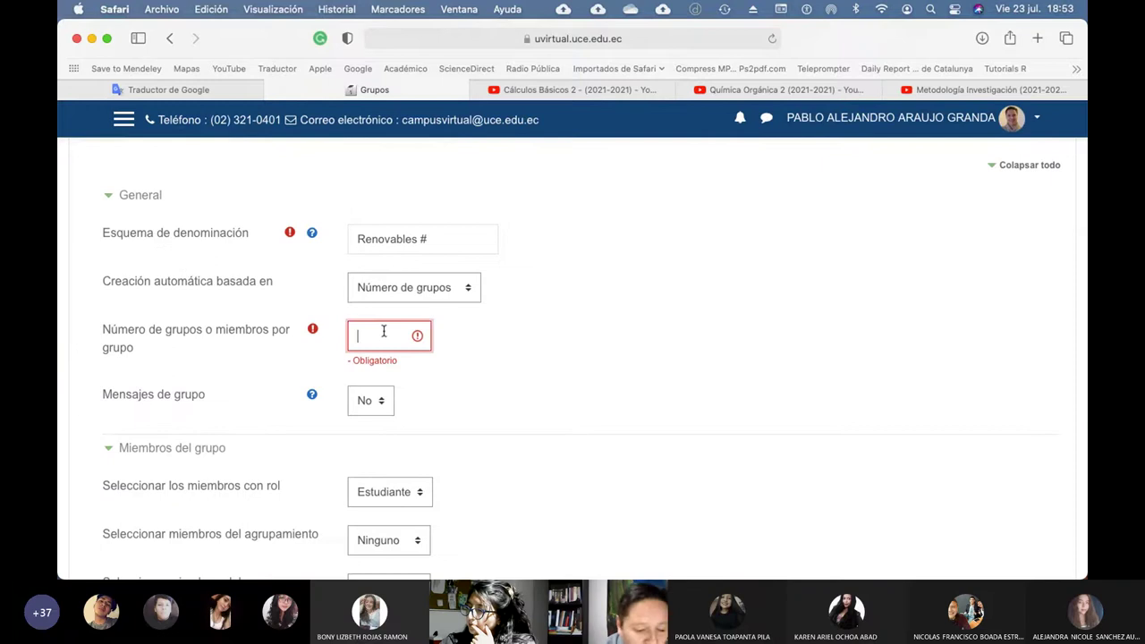
{"action": "scroll", "coordinate": [521, 381], "scroll_direction": "down", "scroll_amount": 15}
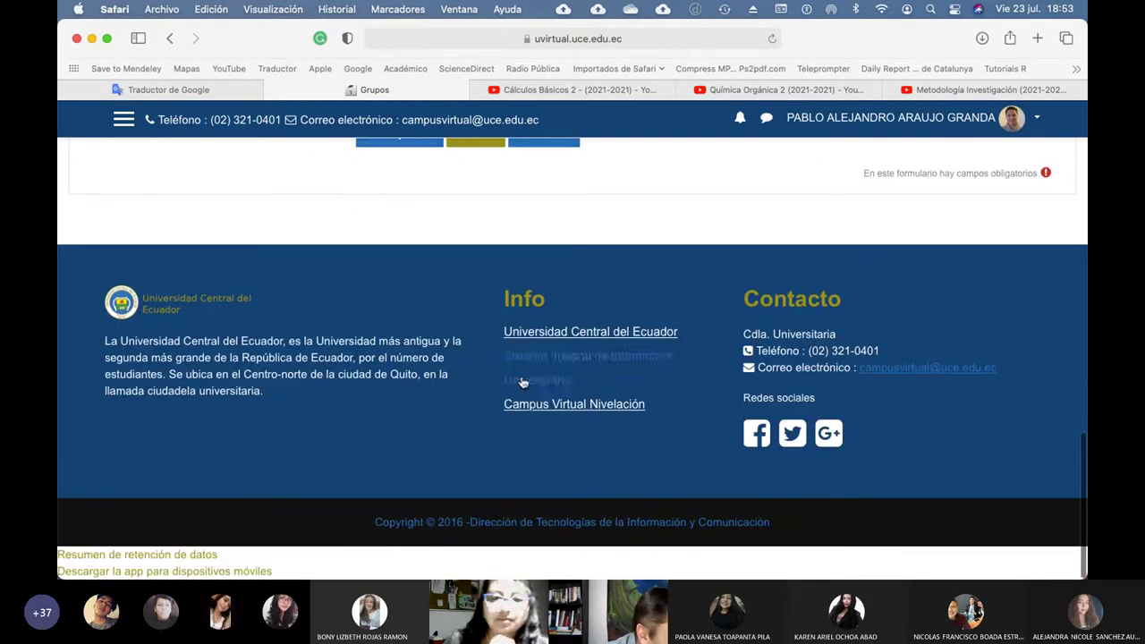
{"action": "scroll", "coordinate": [522, 380], "scroll_direction": "up", "scroll_amount": 3}
{"action": "left_click", "coordinate": [401, 313]}
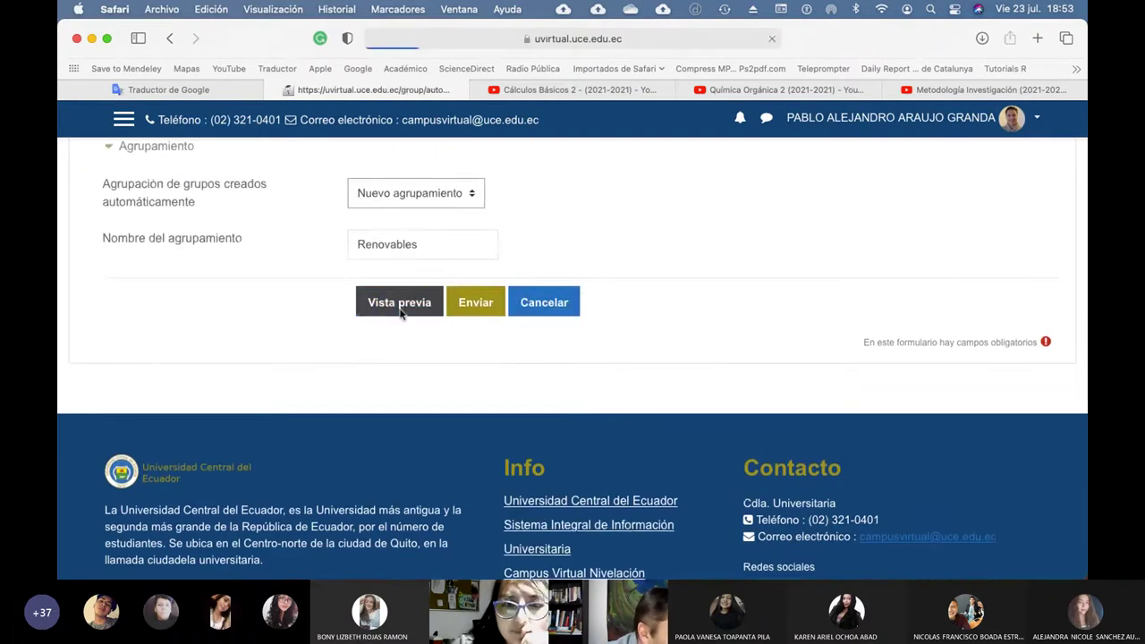
{"action": "scroll", "coordinate": [589, 391], "scroll_direction": "down", "scroll_amount": 15}
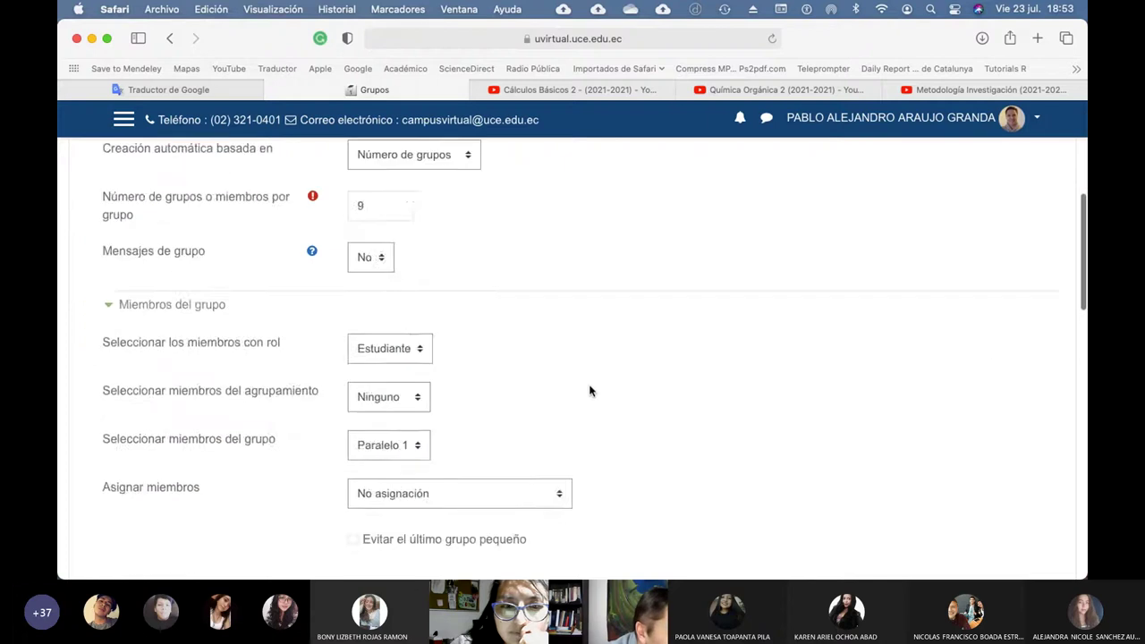
{"action": "scroll", "coordinate": [589, 391], "scroll_direction": "down", "scroll_amount": 5}
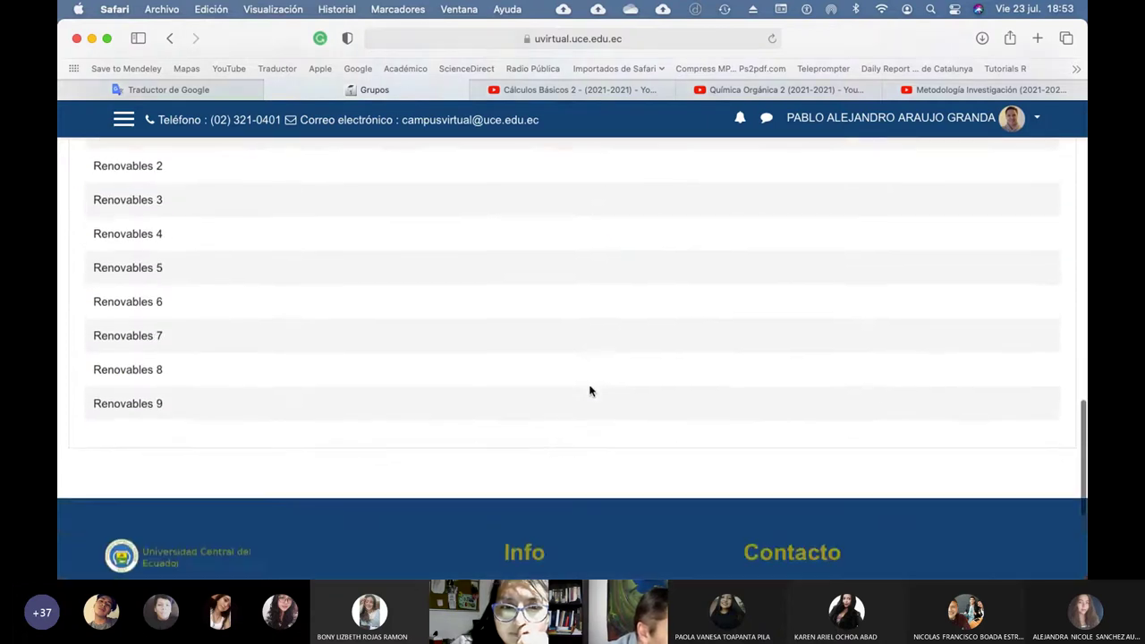
{"action": "scroll", "coordinate": [589, 391], "scroll_direction": "up", "scroll_amount": 15}
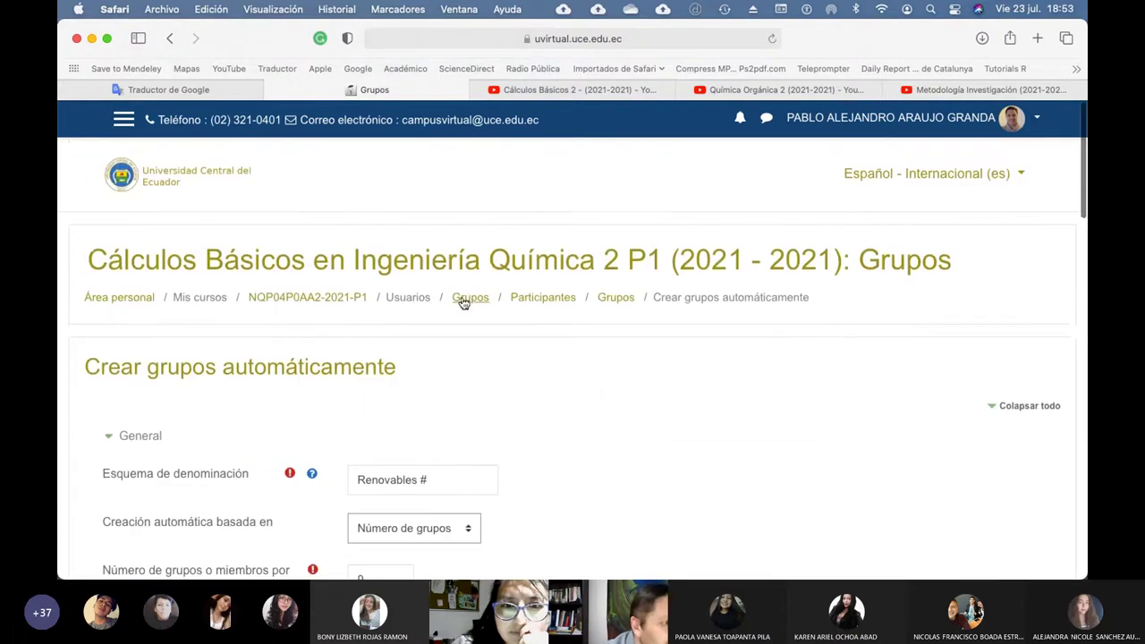
Return to the course, open the "Grupos Juego Renovables" activity for editing and expand all its settings sections.
{"action": "left_click", "coordinate": [304, 303]}
{"action": "scroll", "coordinate": [481, 345], "scroll_direction": "down", "scroll_amount": 5}
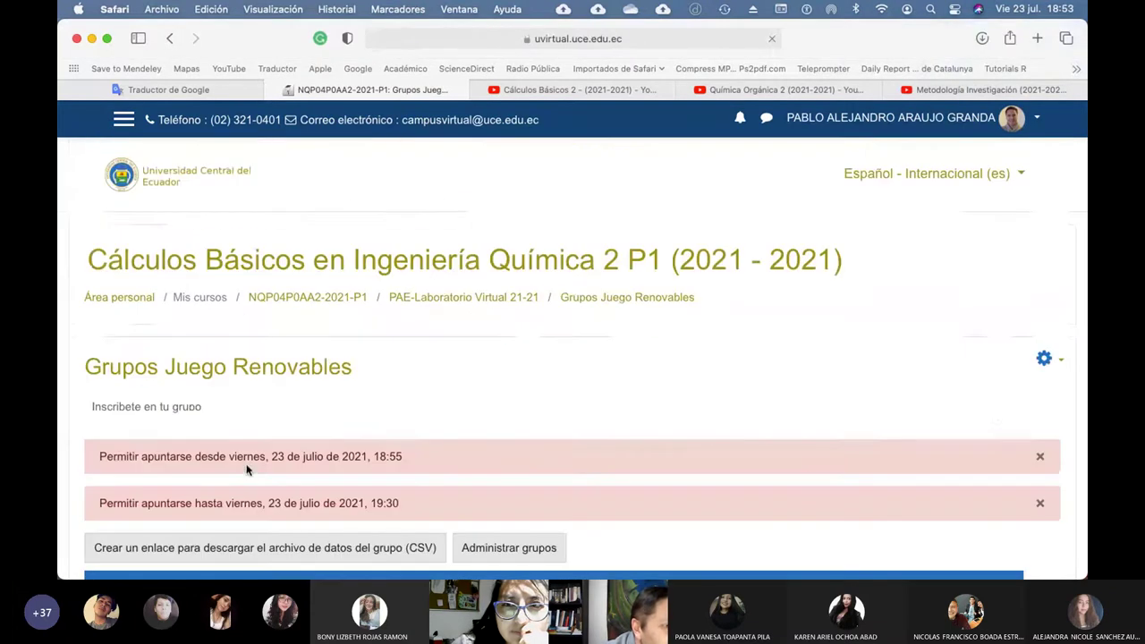
{"action": "left_click", "coordinate": [1045, 362]}
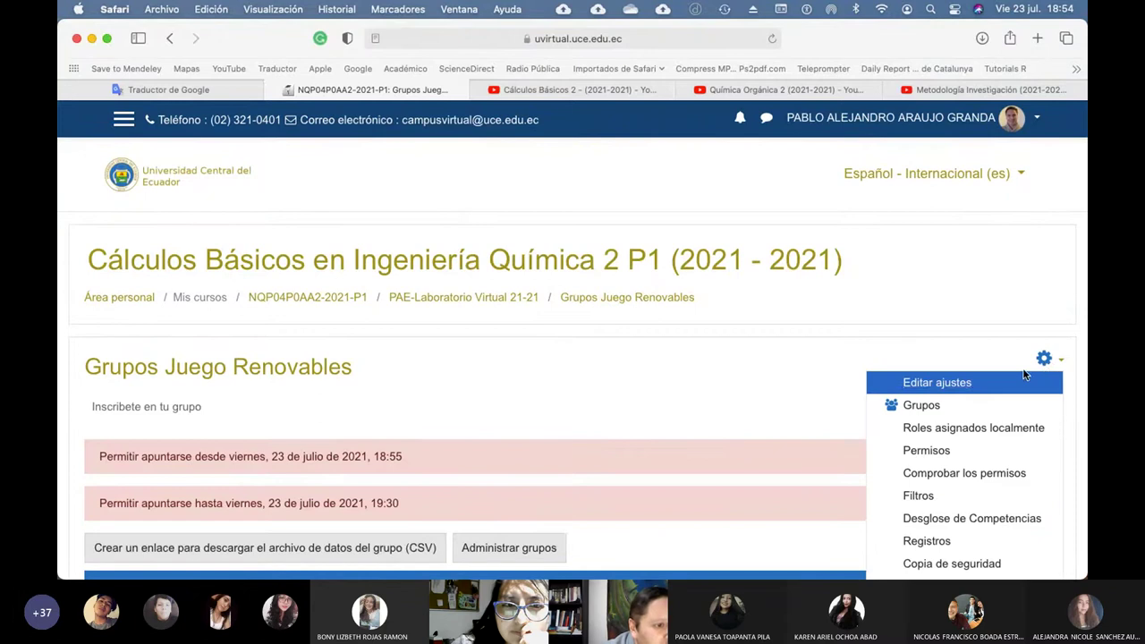
{"action": "left_click", "coordinate": [941, 386]}
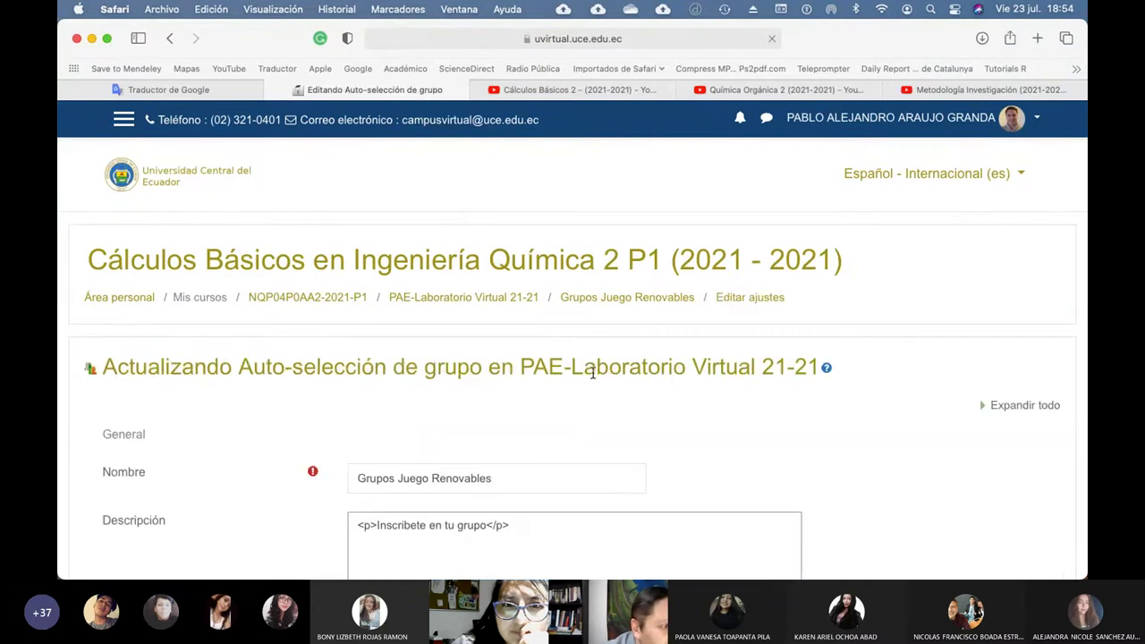
{"action": "left_click", "coordinate": [990, 413]}
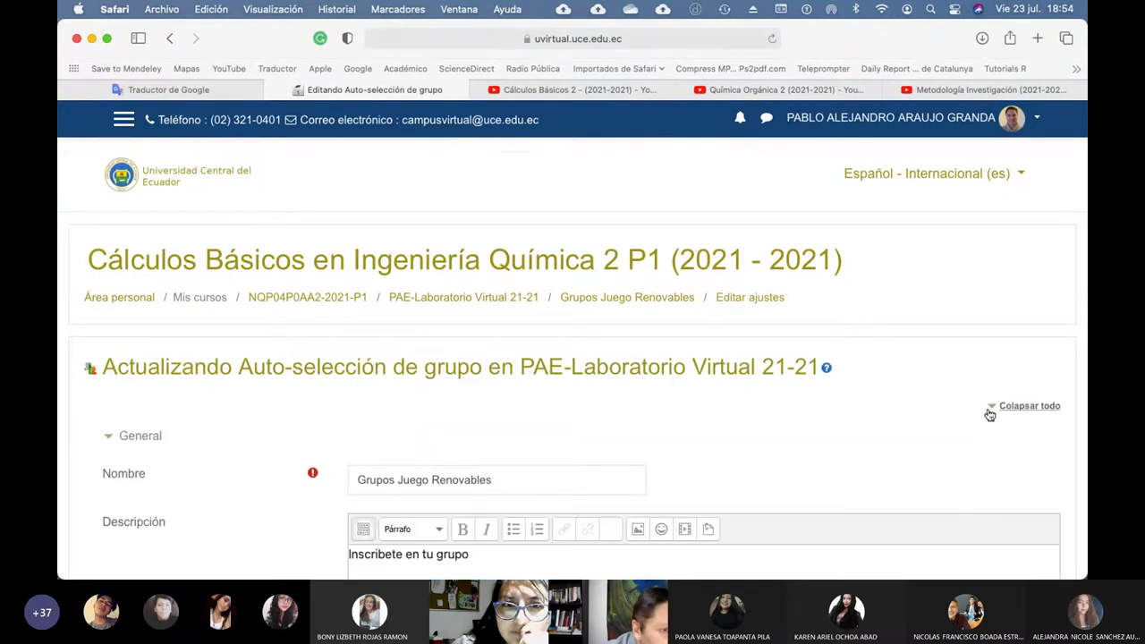
Look through the activity's settings, from the sign-up dates and member limits to permissions, access restrictions and completion options.
{"action": "scroll", "coordinate": [745, 421], "scroll_direction": "down", "scroll_amount": 10}
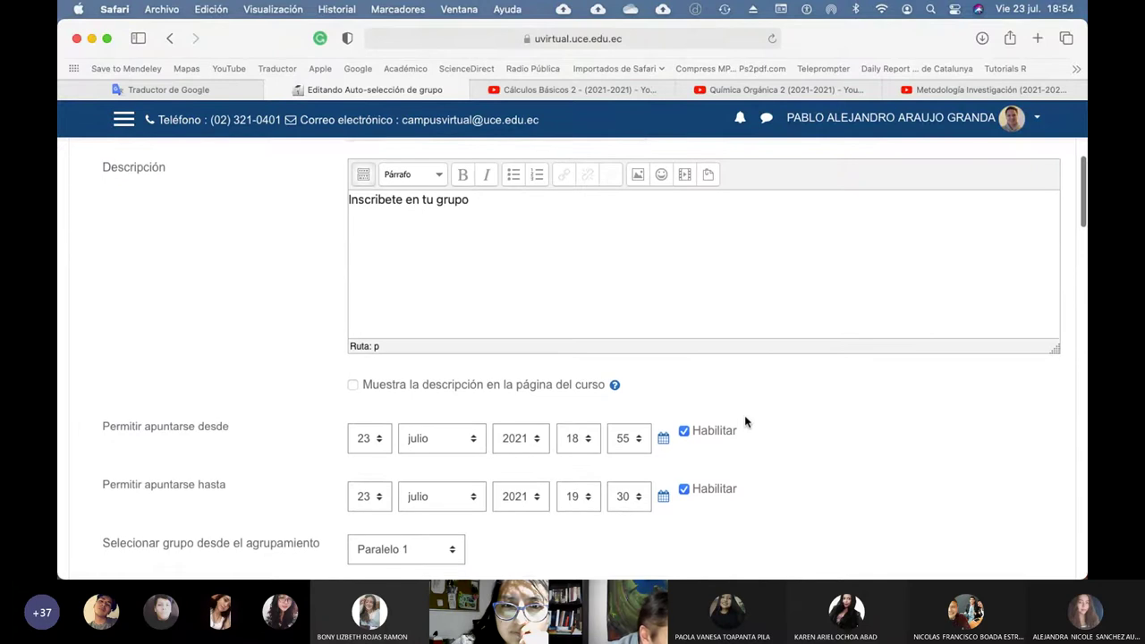
{"action": "scroll", "coordinate": [746, 421], "scroll_direction": "down", "scroll_amount": 3}
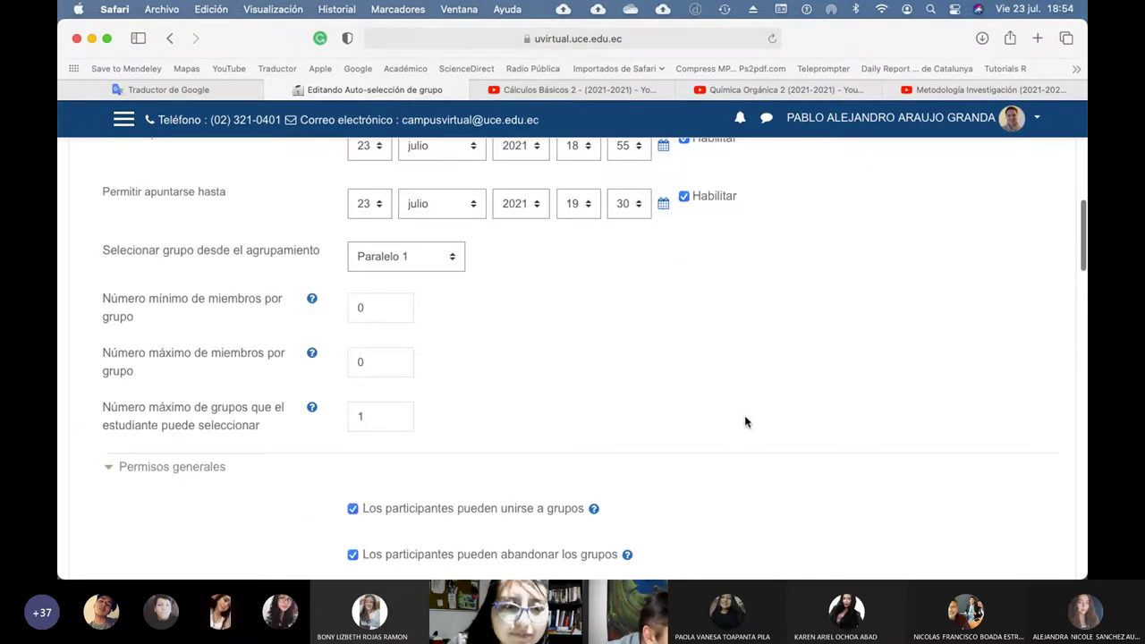
{"action": "scroll", "coordinate": [747, 421], "scroll_direction": "down", "scroll_amount": 10}
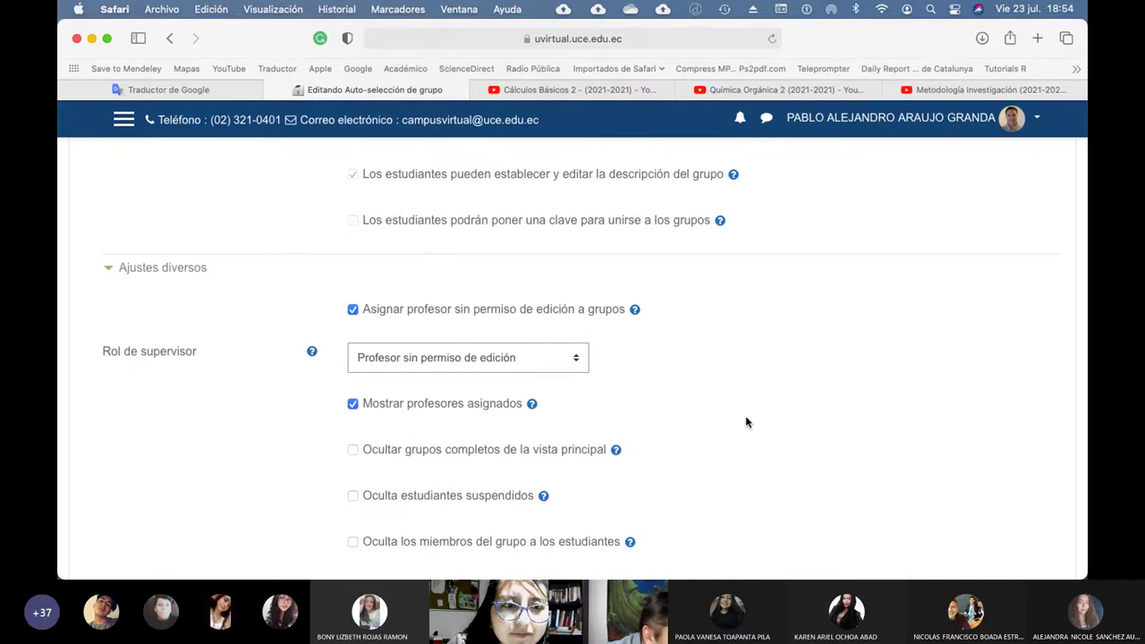
{"action": "scroll", "coordinate": [748, 422], "scroll_direction": "down", "scroll_amount": 11}
{"action": "scroll", "coordinate": [747, 423], "scroll_direction": "down", "scroll_amount": 10}
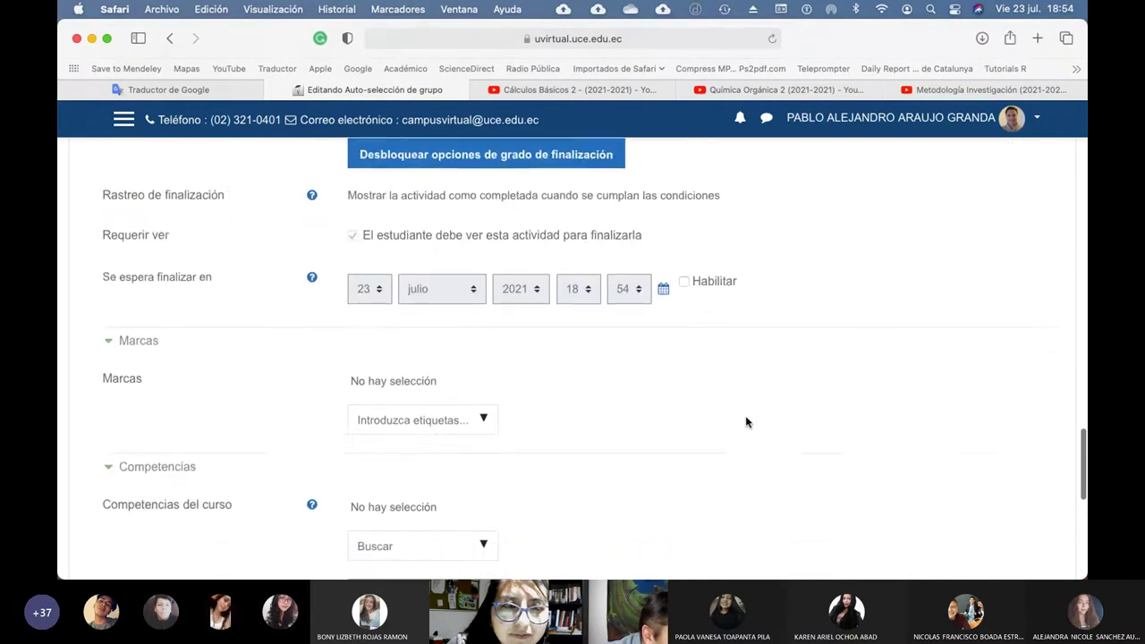
{"action": "scroll", "coordinate": [747, 422], "scroll_direction": "down", "scroll_amount": 3}
{"action": "scroll", "coordinate": [747, 423], "scroll_direction": "up", "scroll_amount": 8}
{"action": "scroll", "coordinate": [747, 422], "scroll_direction": "up", "scroll_amount": 20}
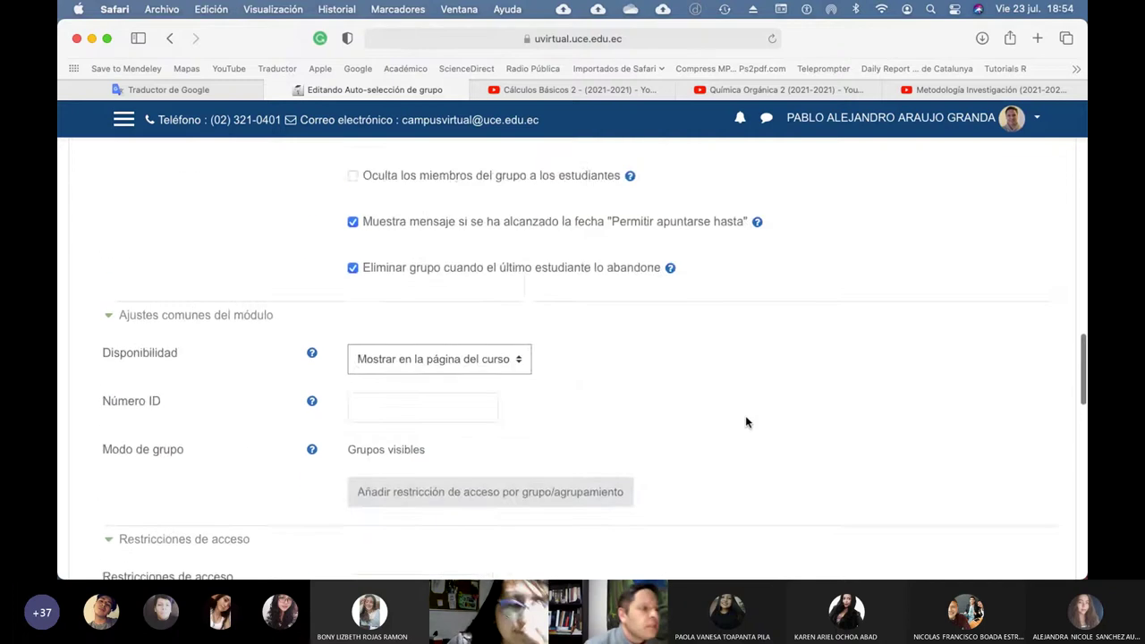
{"action": "scroll", "coordinate": [747, 423], "scroll_direction": "up", "scroll_amount": 5}
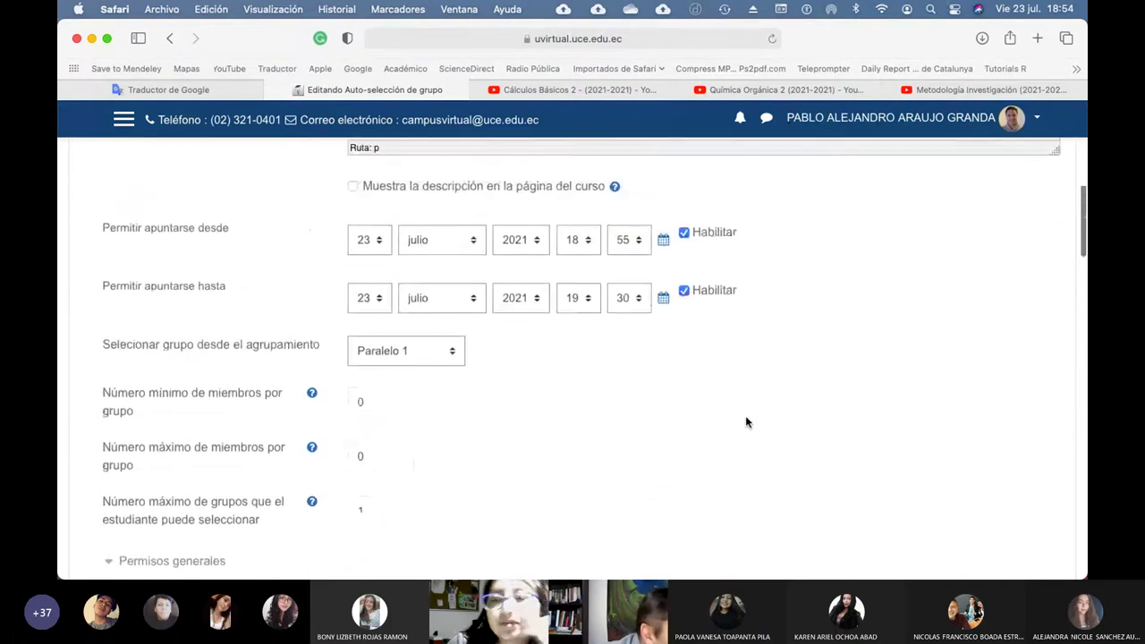
Keep "Paralelo 1" as the grouping to select groups from, recheck the remaining settings and save, returning to the course.
{"action": "left_click", "coordinate": [416, 376]}
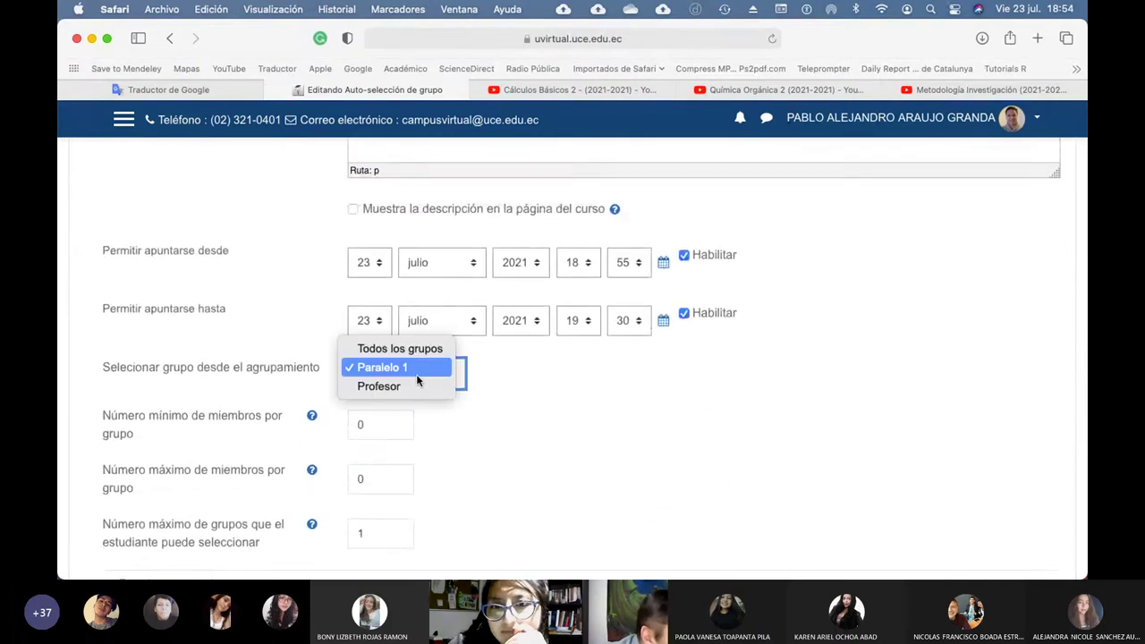
{"action": "left_click", "coordinate": [416, 379]}
{"action": "scroll", "coordinate": [546, 383], "scroll_direction": "down", "scroll_amount": 3}
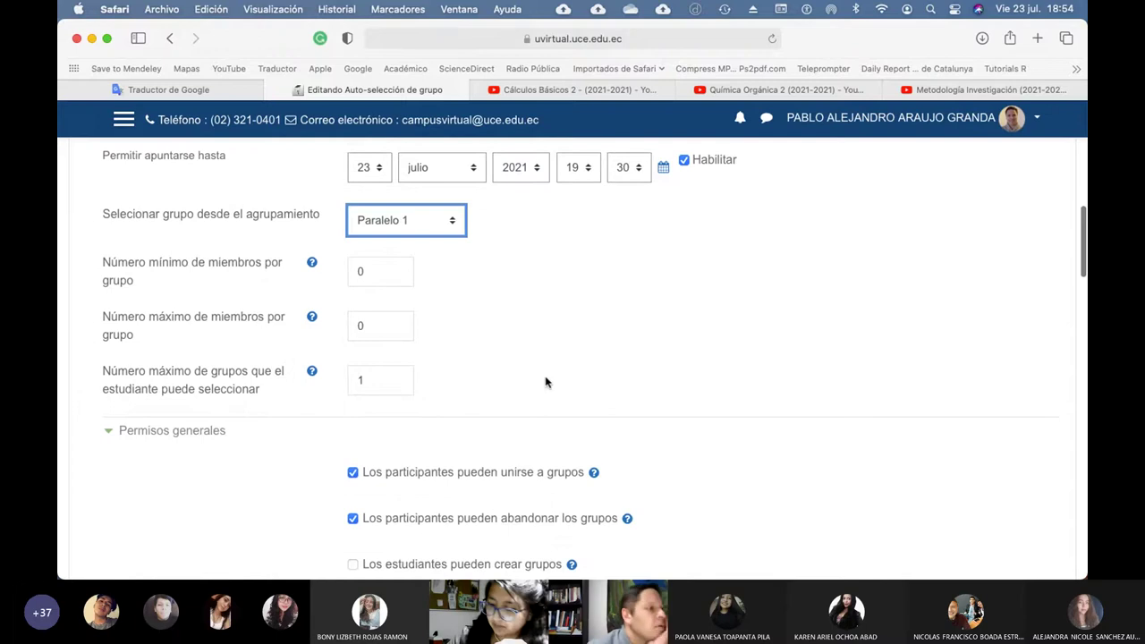
{"action": "scroll", "coordinate": [546, 383], "scroll_direction": "down", "scroll_amount": 7}
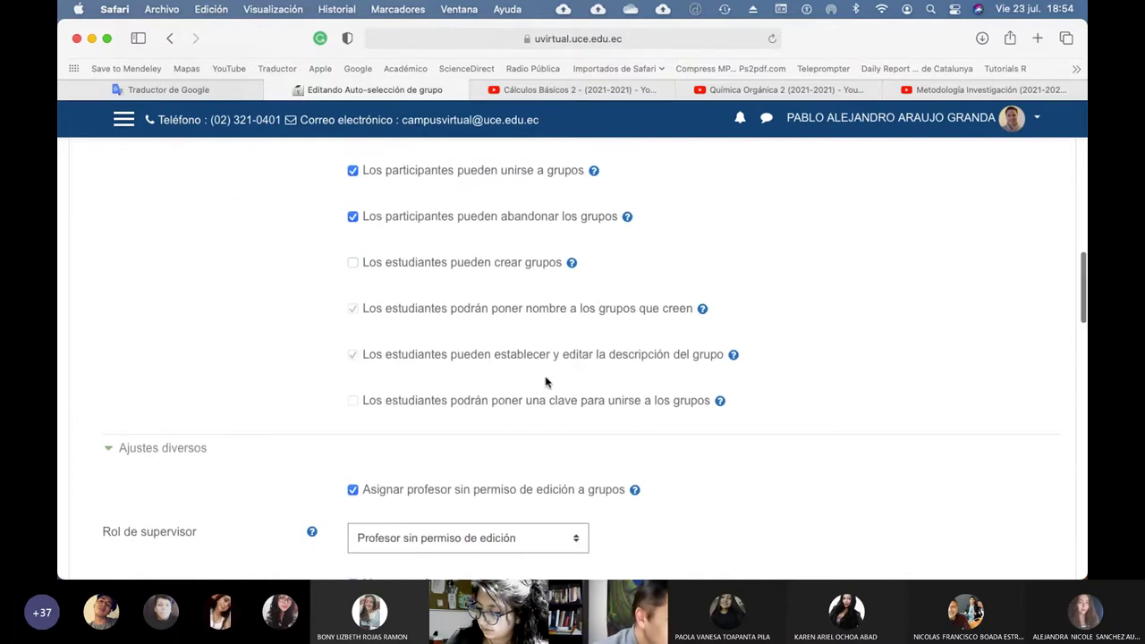
{"action": "scroll", "coordinate": [546, 383], "scroll_direction": "down", "scroll_amount": 3}
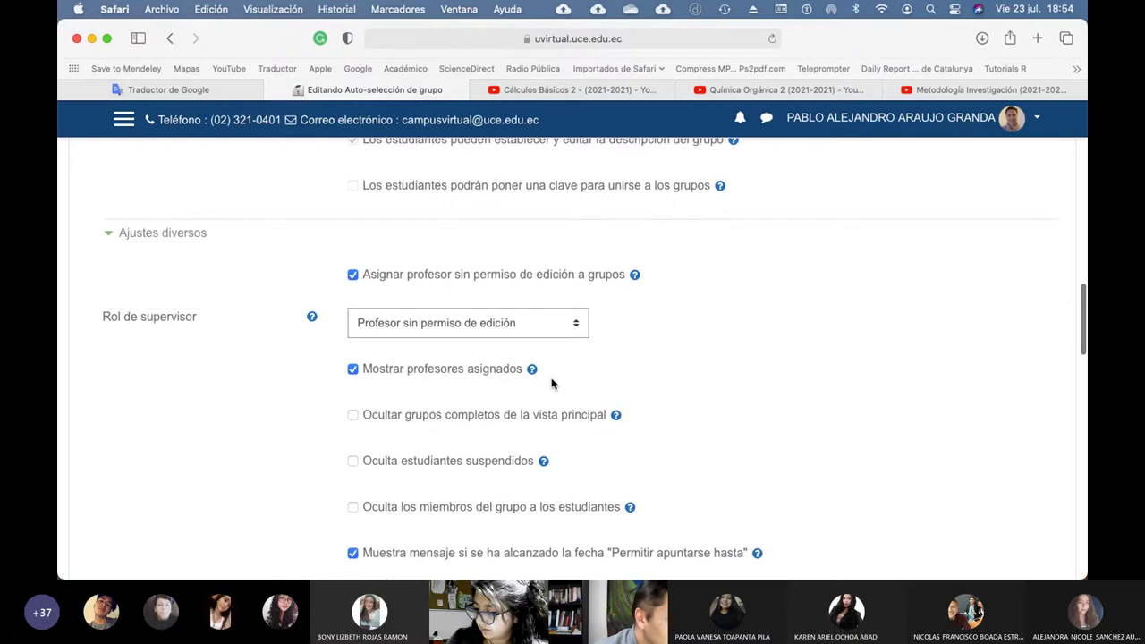
{"action": "scroll", "coordinate": [551, 383], "scroll_direction": "down", "scroll_amount": 7}
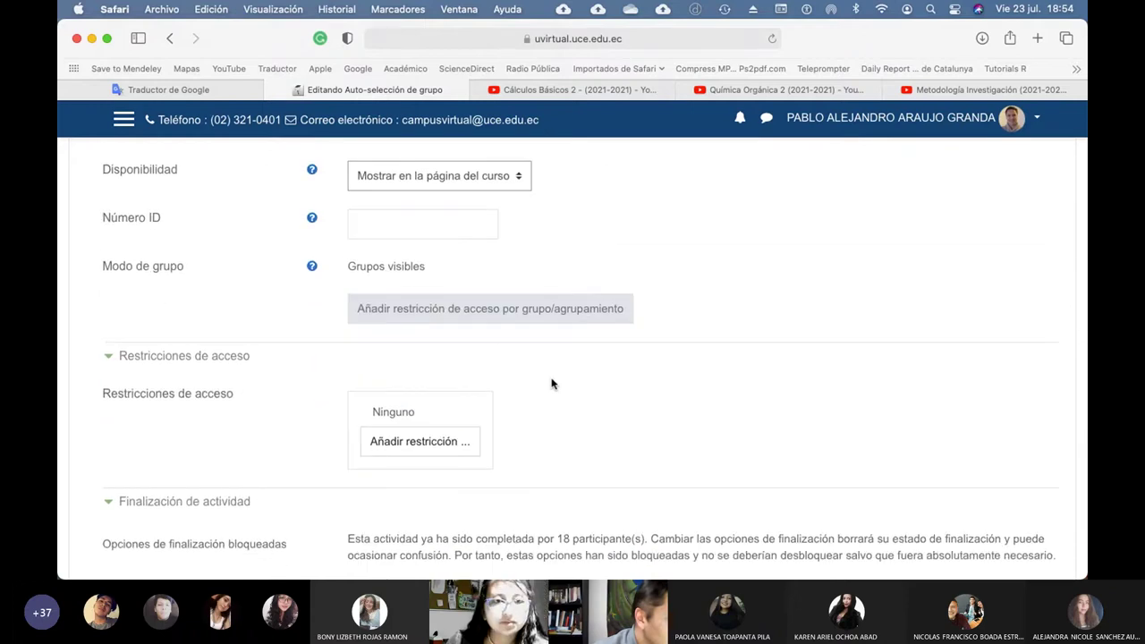
{"action": "scroll", "coordinate": [551, 382], "scroll_direction": "down", "scroll_amount": 8}
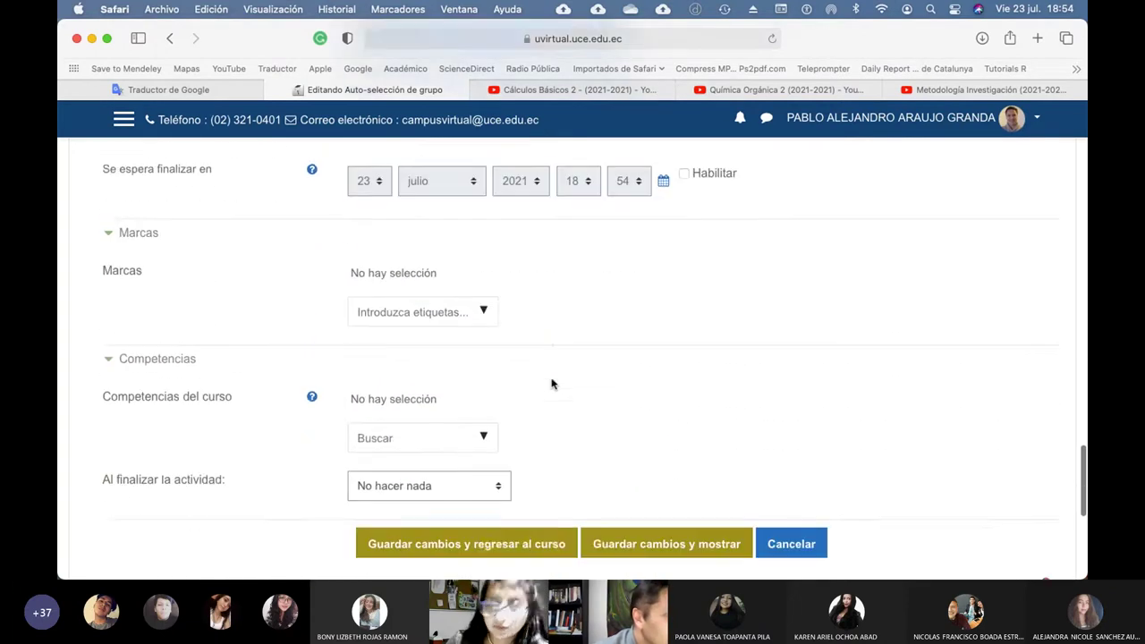
{"action": "scroll", "coordinate": [551, 383], "scroll_direction": "down", "scroll_amount": 2}
{"action": "left_click", "coordinate": [467, 457]}
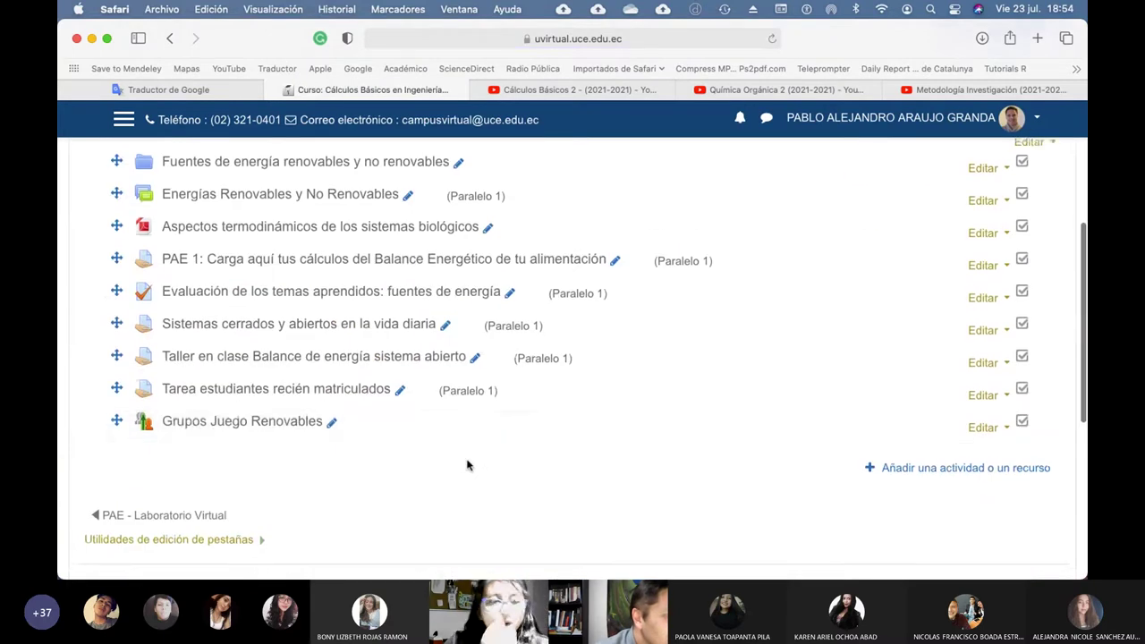
Open the "Grupos Juego Renovables" activity and review which groups and members it offers for self-selection.
{"action": "left_click", "coordinate": [289, 428]}
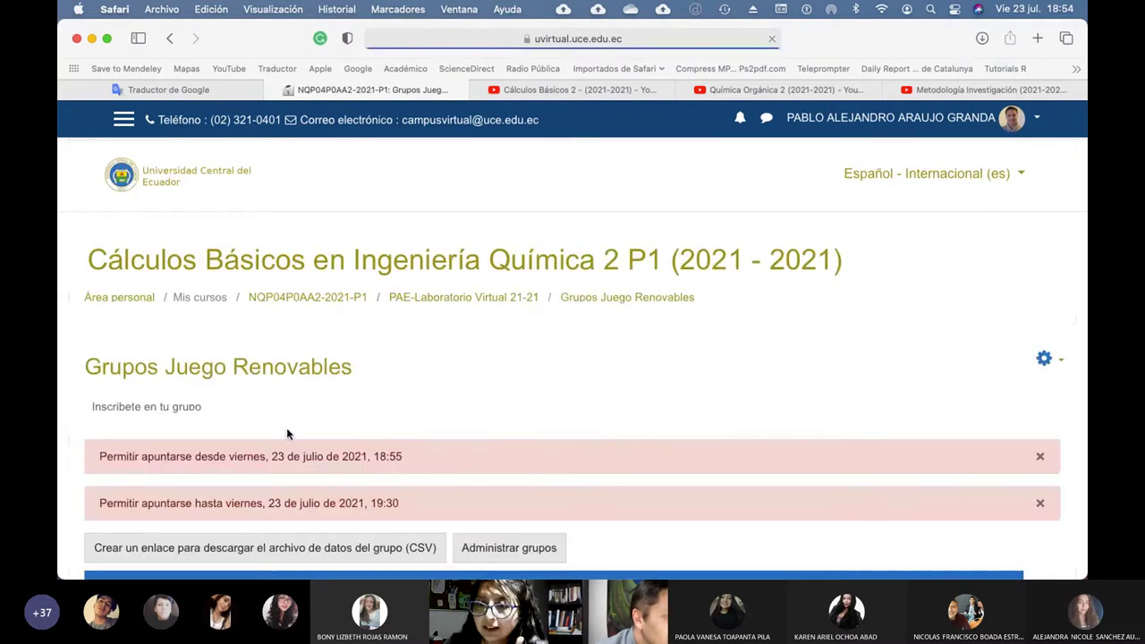
{"action": "scroll", "coordinate": [565, 430], "scroll_direction": "down", "scroll_amount": 6}
{"action": "scroll", "coordinate": [573, 430], "scroll_direction": "up", "scroll_amount": 2}
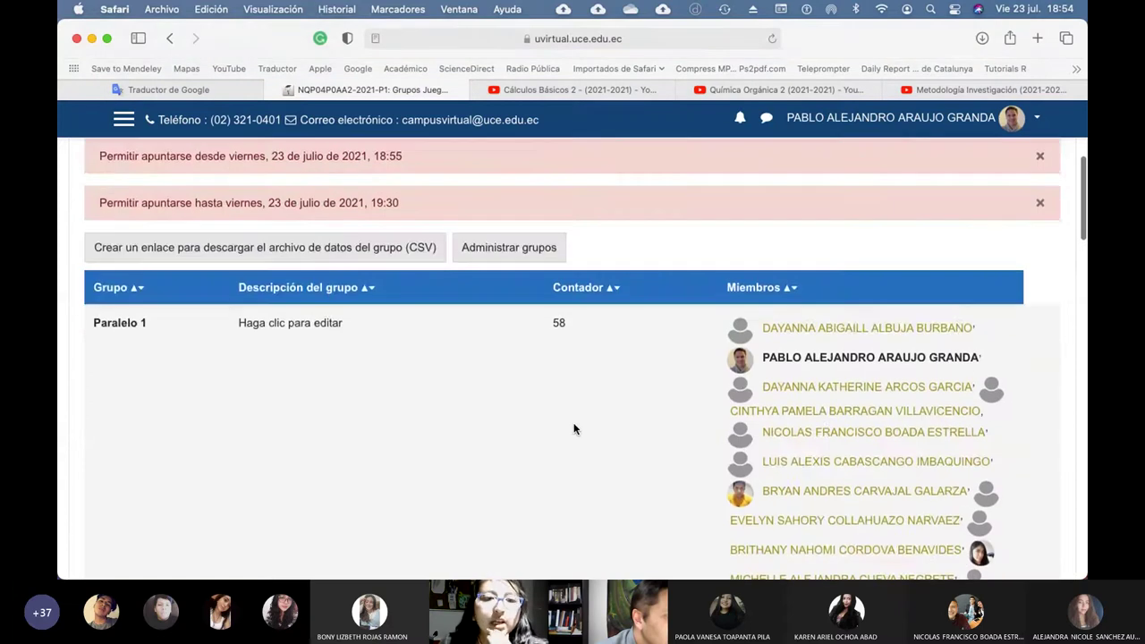
{"action": "scroll", "coordinate": [574, 429], "scroll_direction": "down", "scroll_amount": 15}
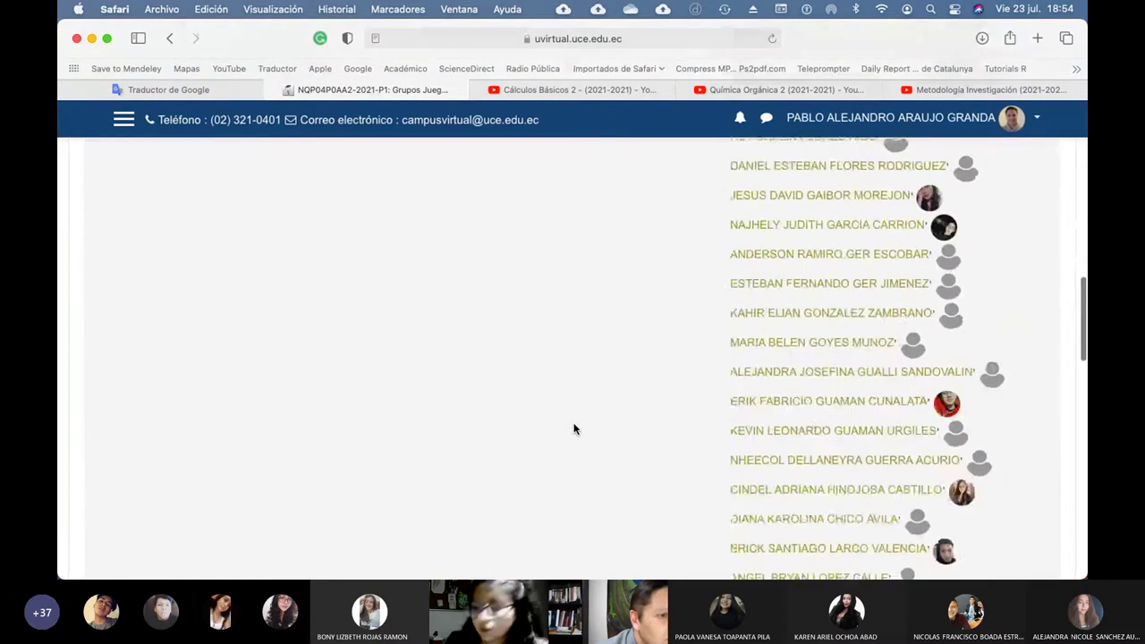
{"action": "scroll", "coordinate": [575, 430], "scroll_direction": "down", "scroll_amount": 5}
{"action": "scroll", "coordinate": [575, 430], "scroll_direction": "up", "scroll_amount": 4}
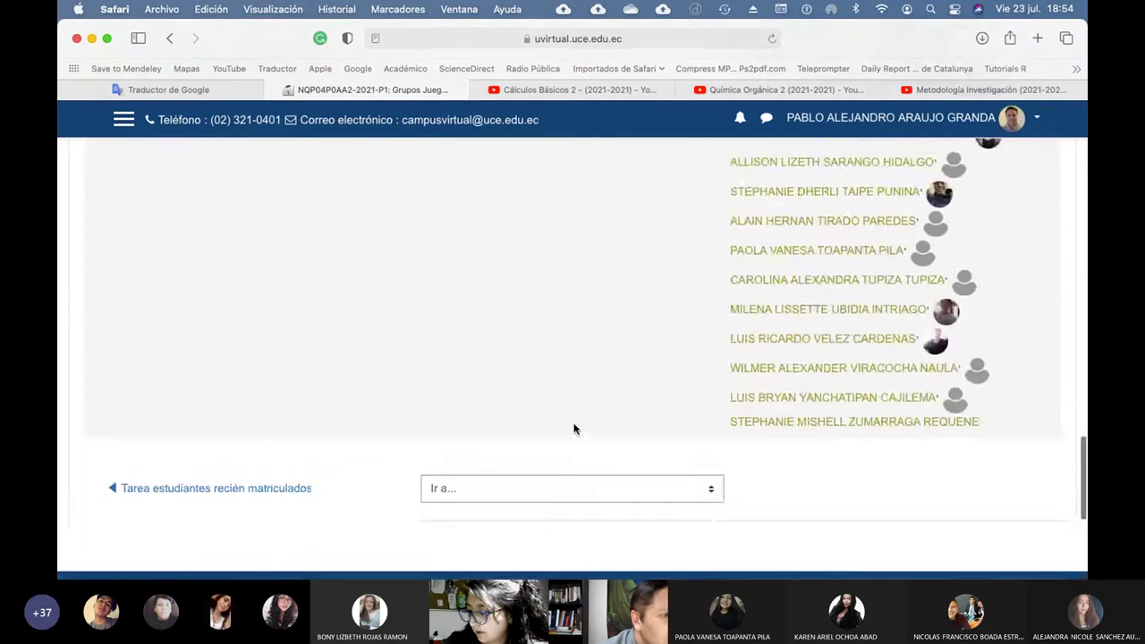
{"action": "scroll", "coordinate": [574, 430], "scroll_direction": "up", "scroll_amount": 15}
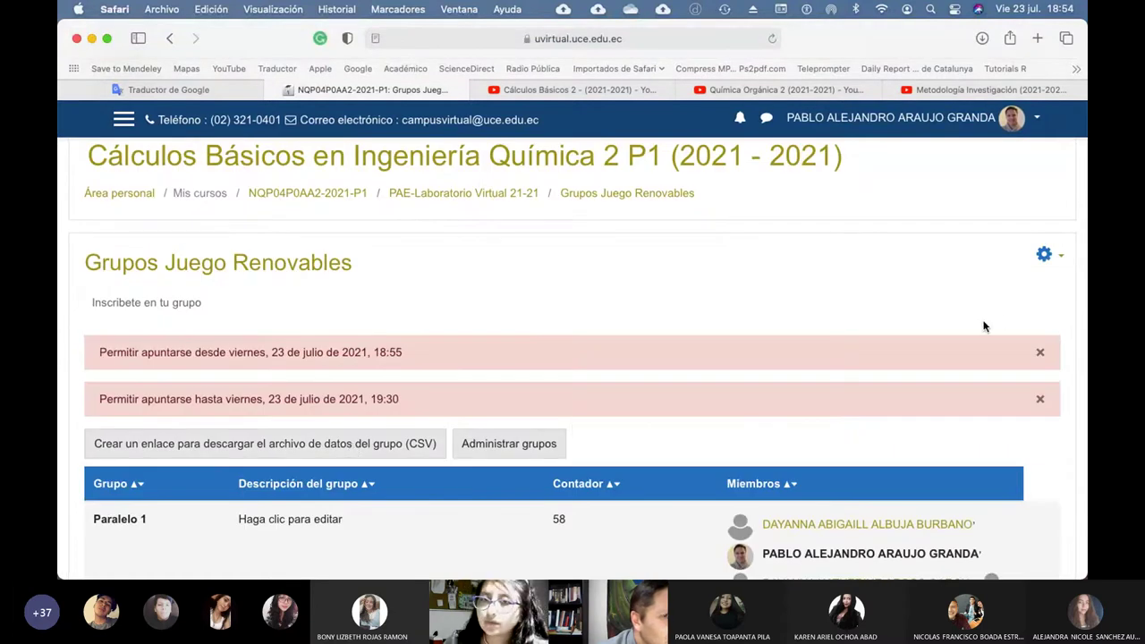
Open the course's group management page from the activity and go to the group creation options.
{"action": "left_click", "coordinate": [522, 452]}
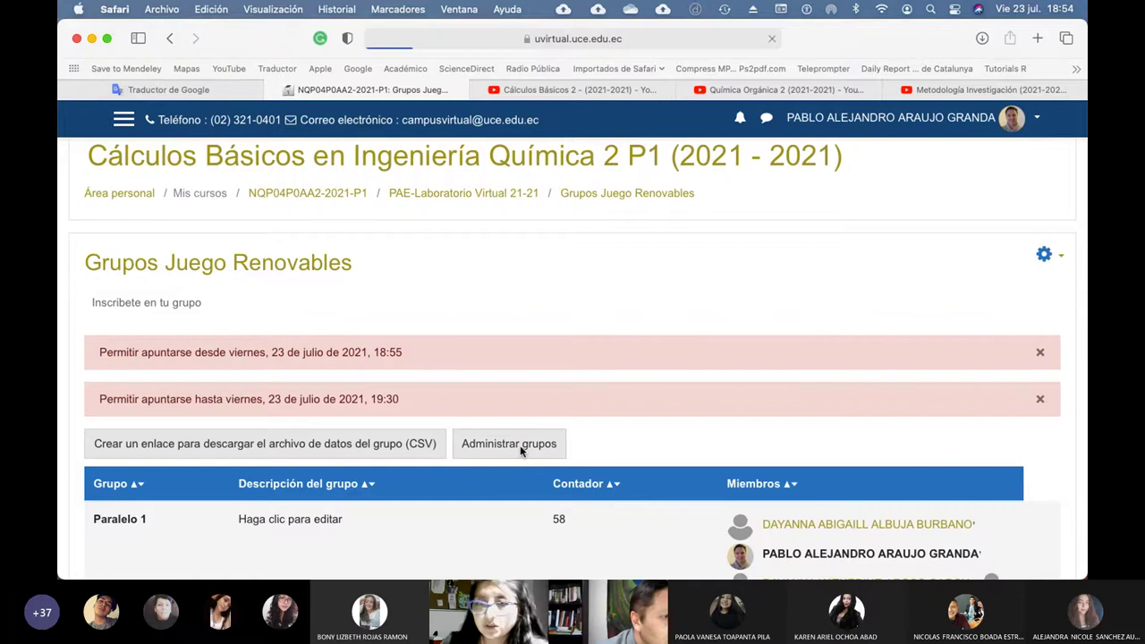
{"action": "scroll", "coordinate": [442, 437], "scroll_direction": "down", "scroll_amount": 10}
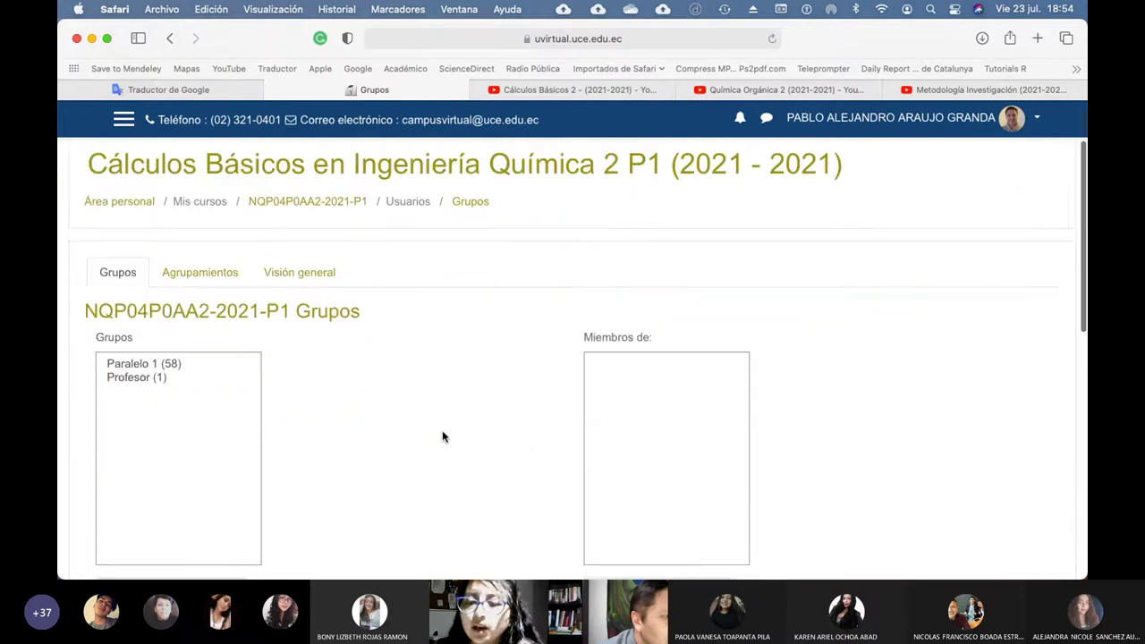